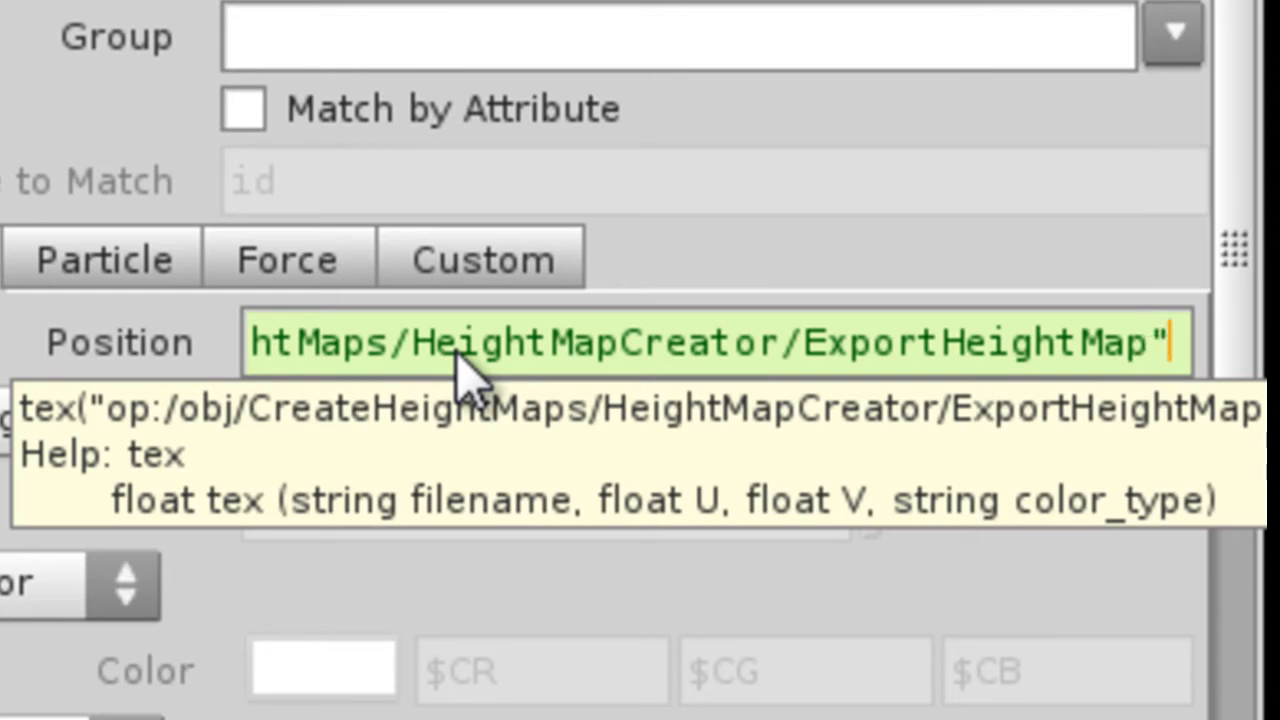
Step: Complete the tex expression in point1's Y position with the arguments $MAPU, $MAPV and l, and accept it
{"action": "type", "text": ", "}
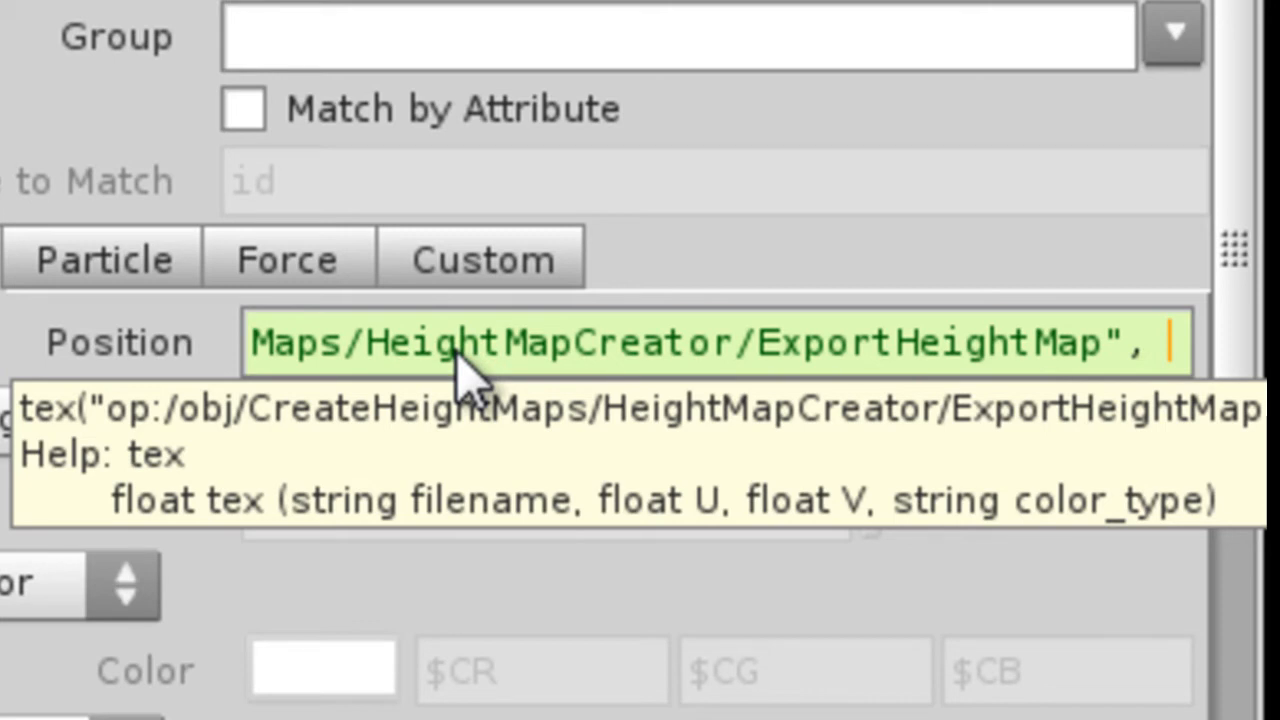
{"action": "type", "text": "$MPA"}
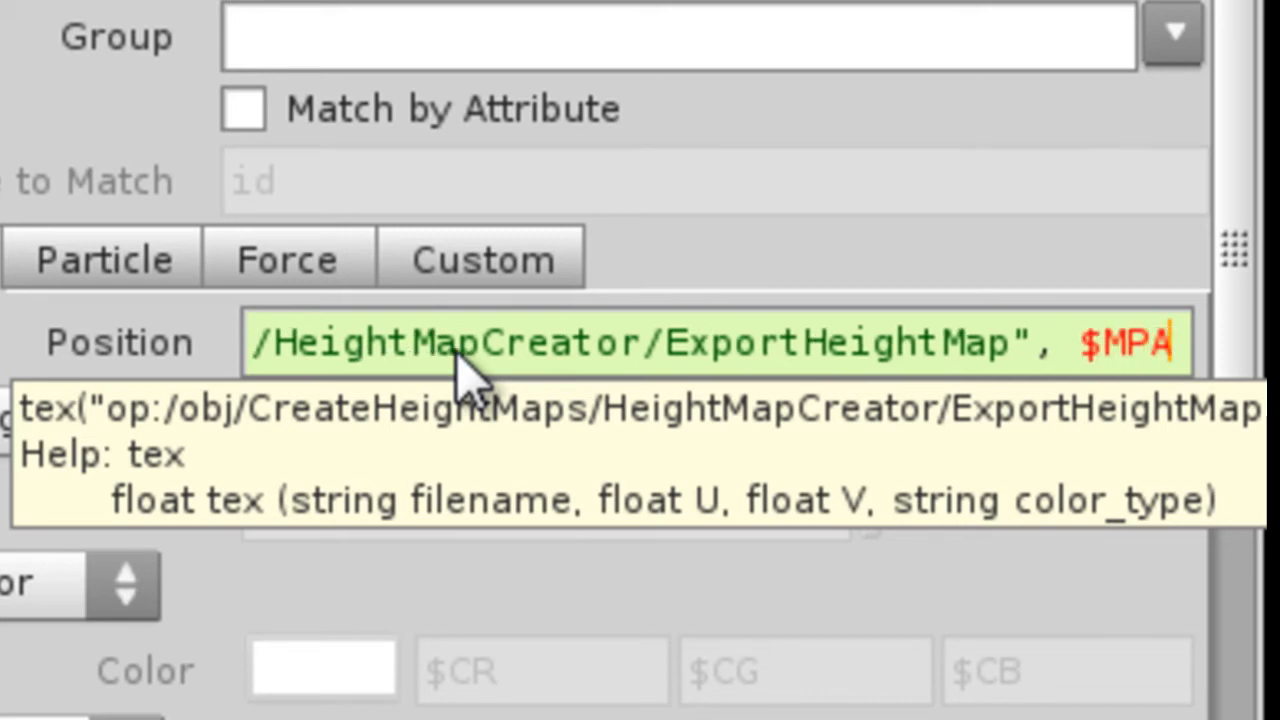
{"action": "key", "text": "BackSpace"}
{"action": "type", "text": "PU"}
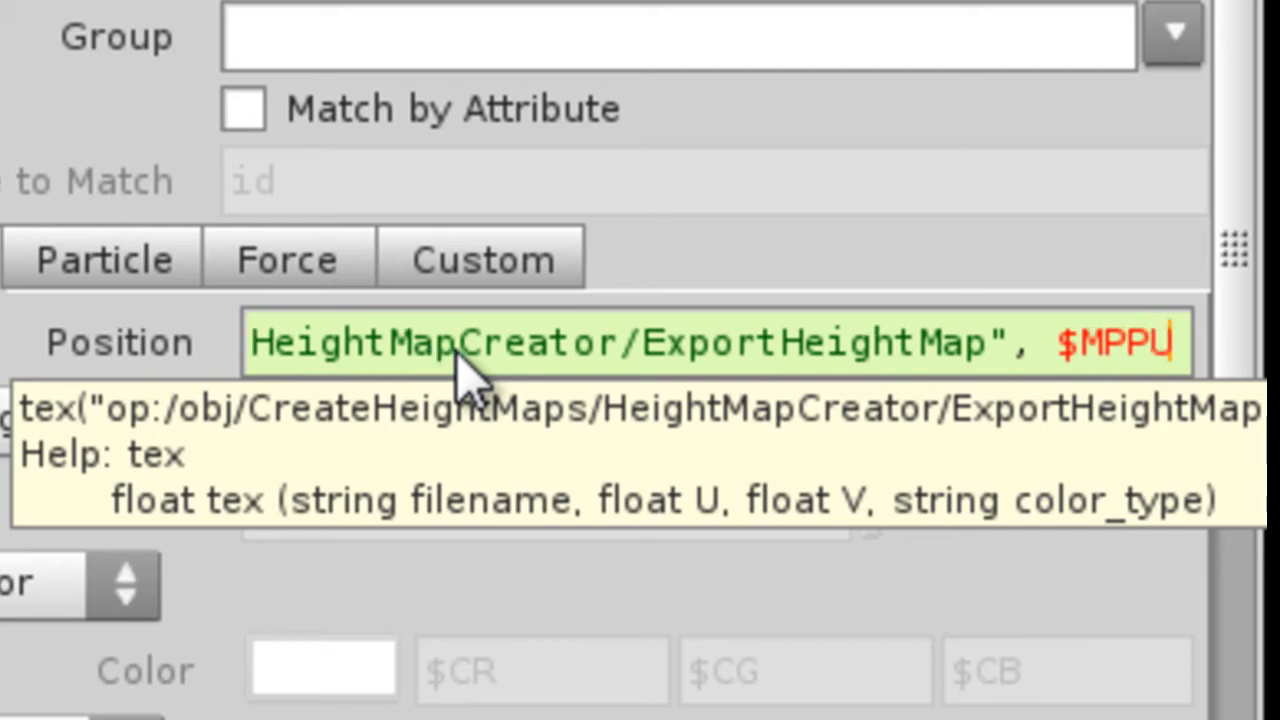
{"action": "key", "text": "BackSpace"}
{"action": "key", "text": "BackSpace"}
{"action": "type", "text": "A"}
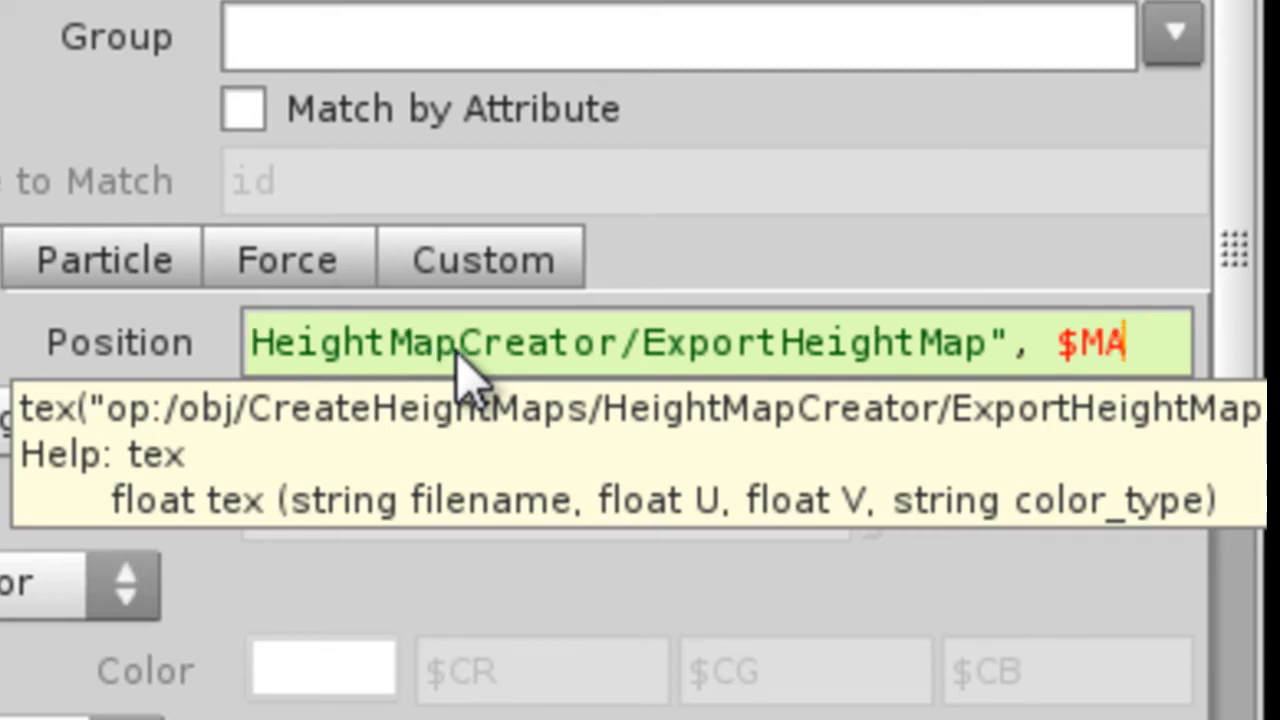
{"action": "key", "text": "BackSpace"}
{"action": "type", "text": "APU, "}
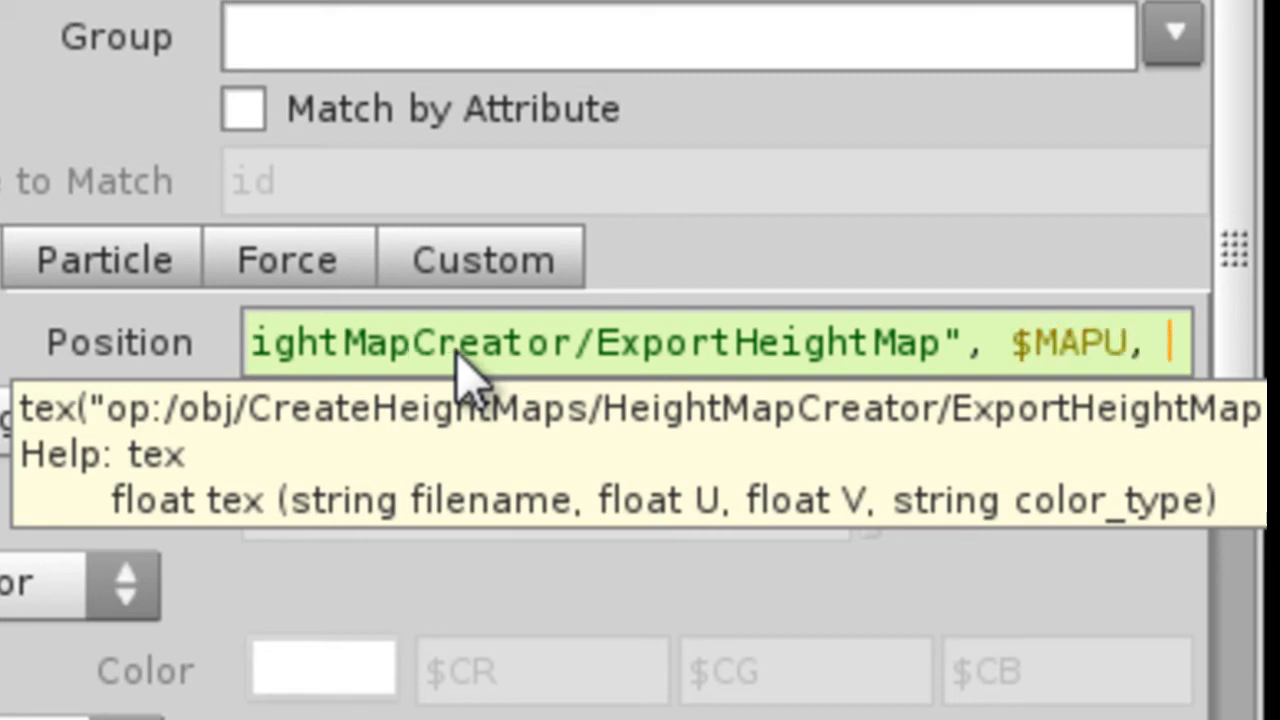
{"action": "type", "text": "$MAPV"}
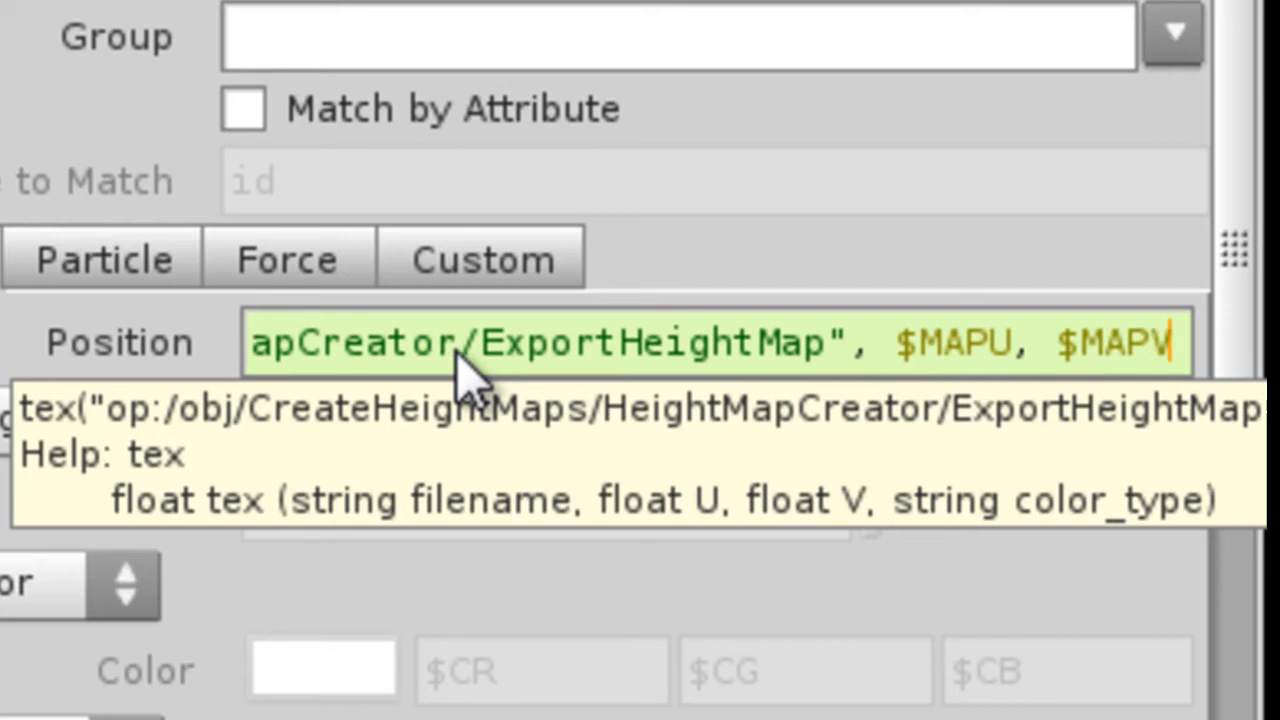
{"action": "type", "text": ", "}
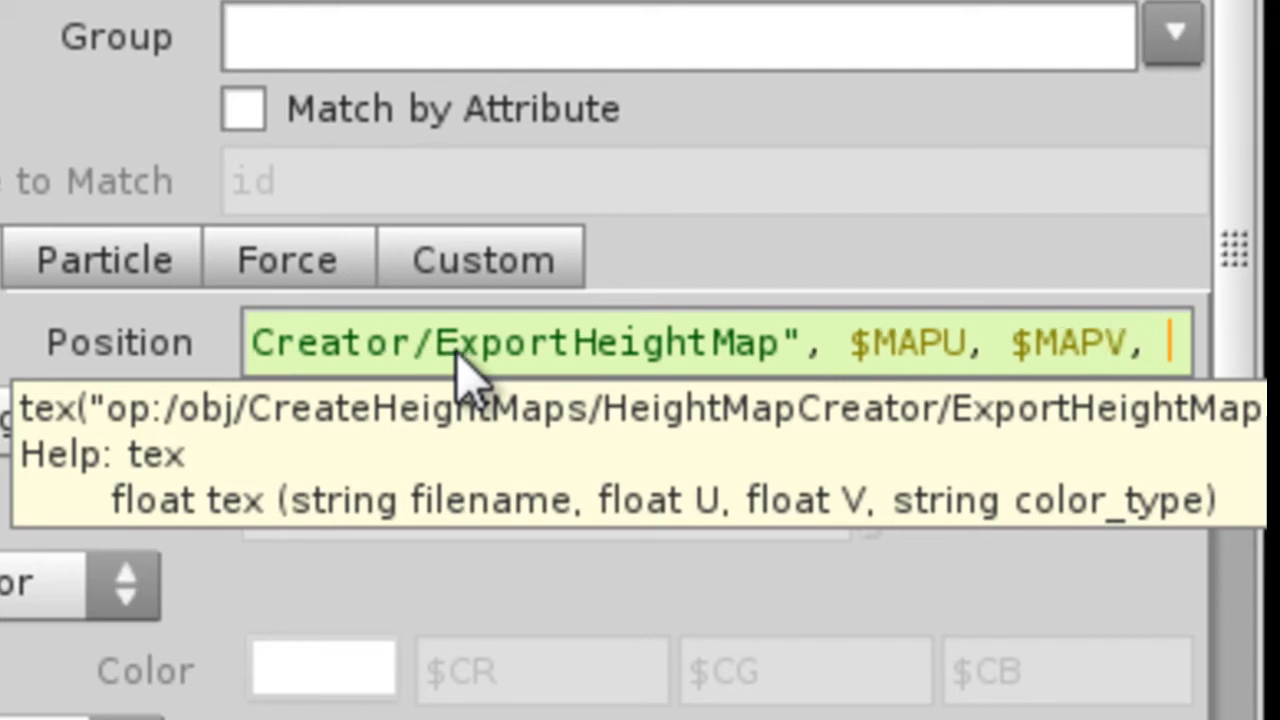
{"action": "type", "text": "l"}
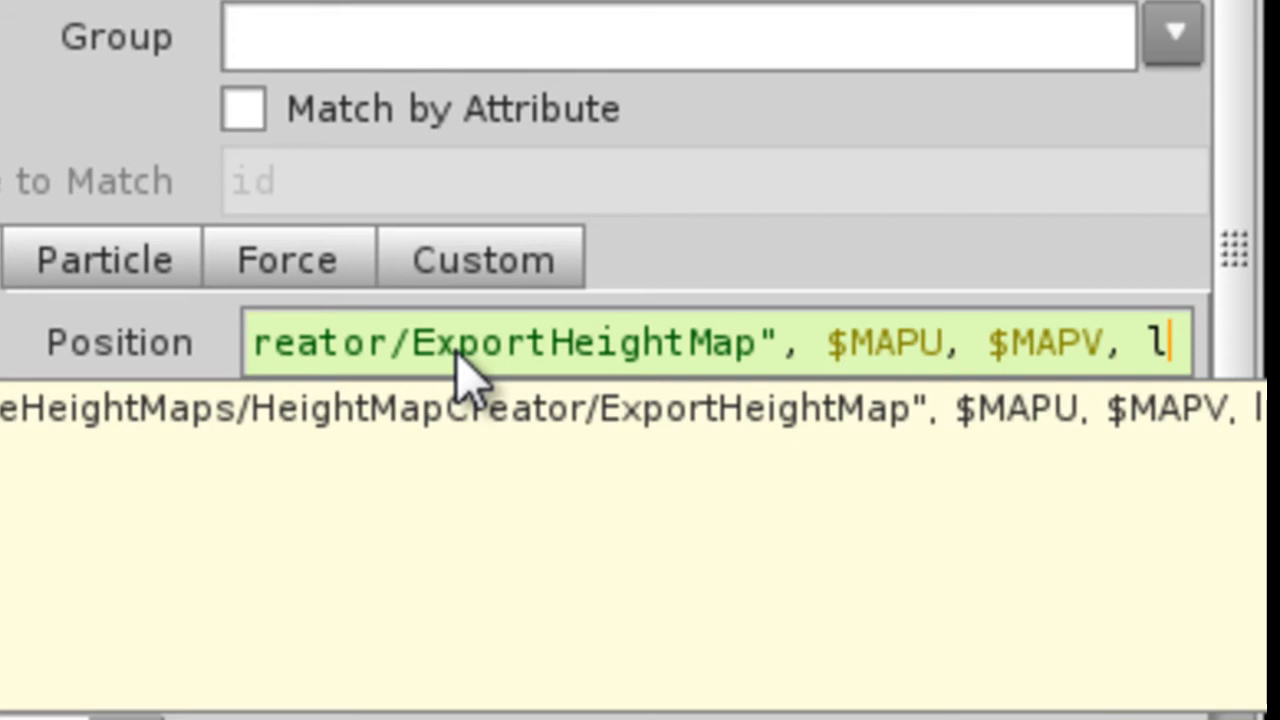
{"action": "type", "text": ")"}
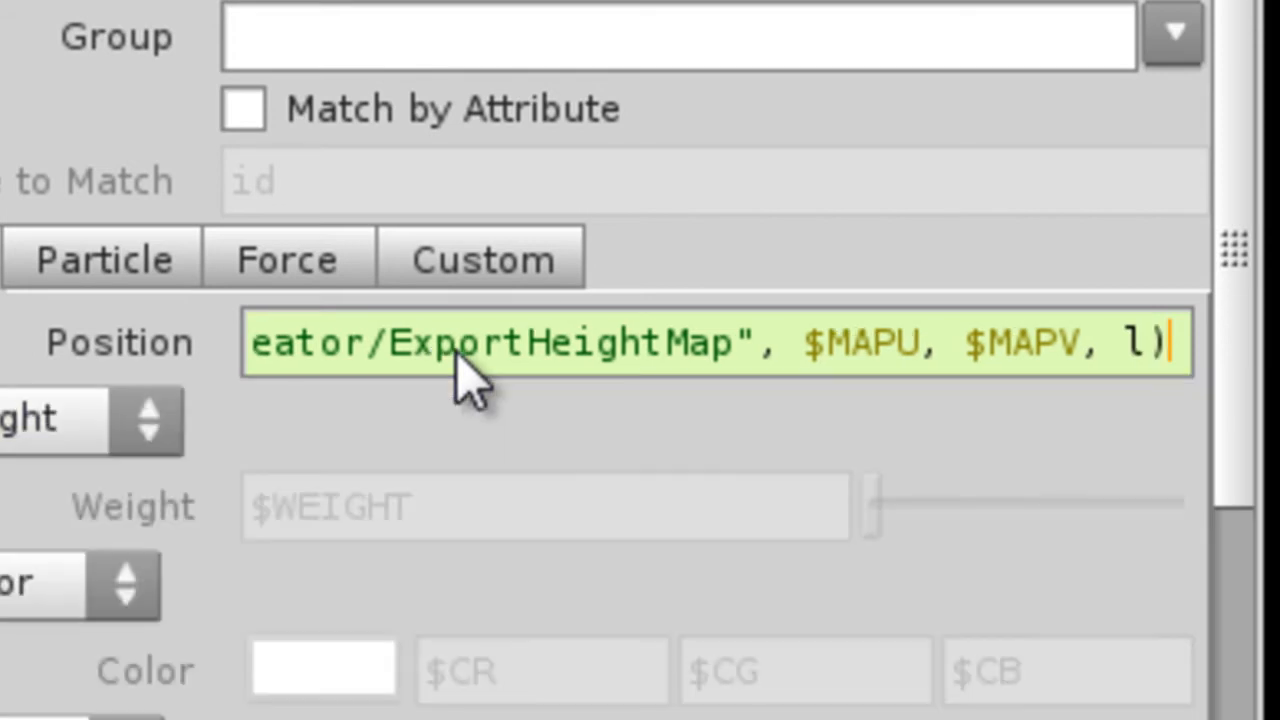
{"action": "key", "text": "Return"}
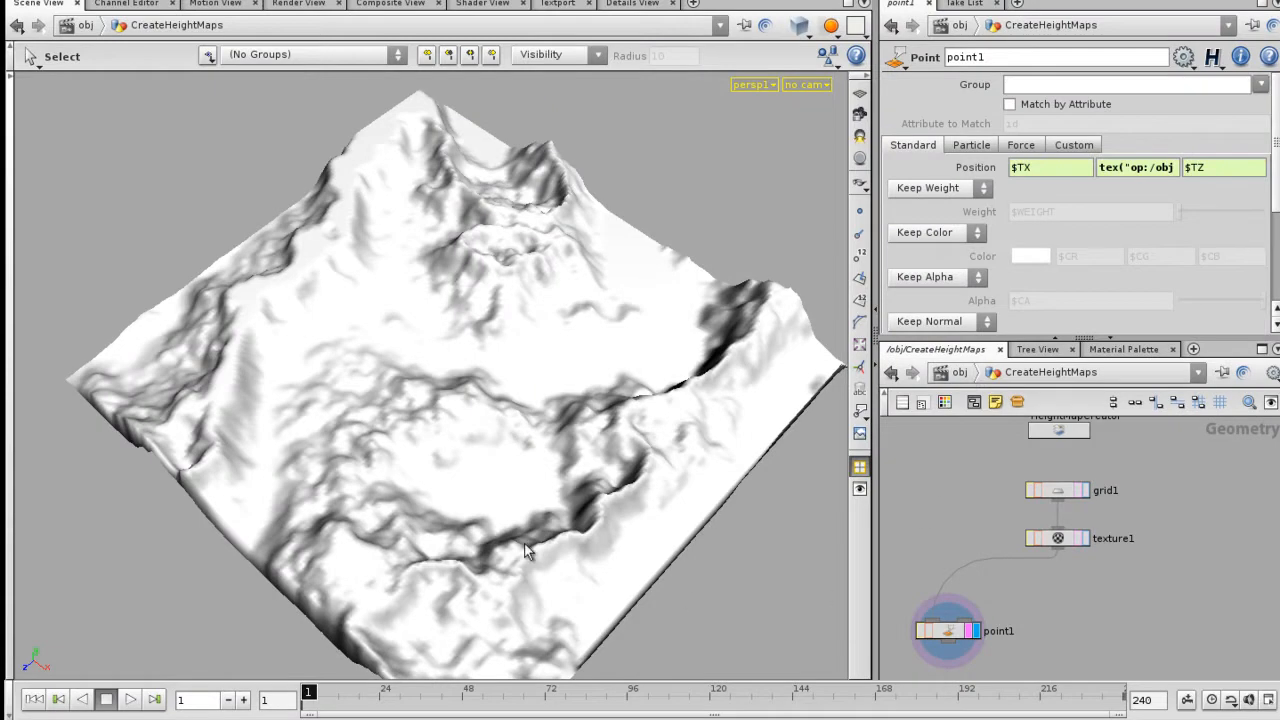
{"action": "left_click_drag", "start_coordinate": [527, 551], "coordinate": [788, 528]}
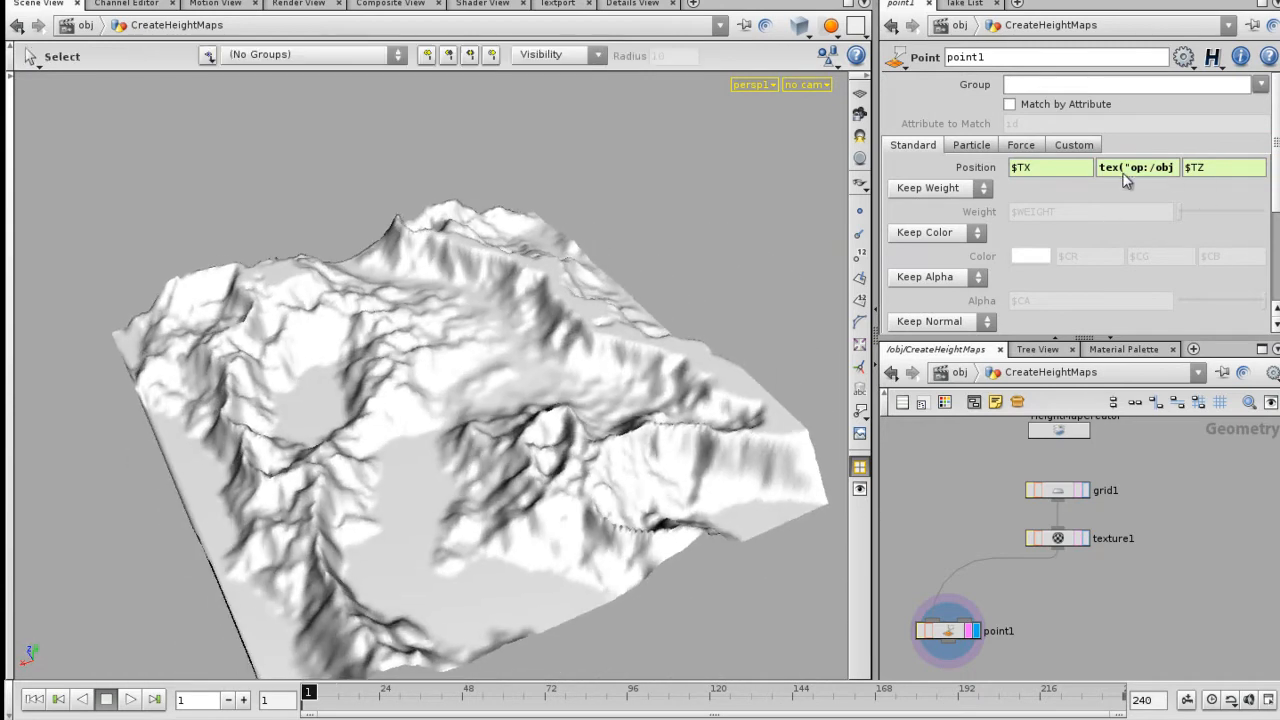
Step: Look up the tex expression's usage with exhelp in a Textport and examine the available color_type options, including luminance
{"action": "key", "text": "alt+shift+t"}
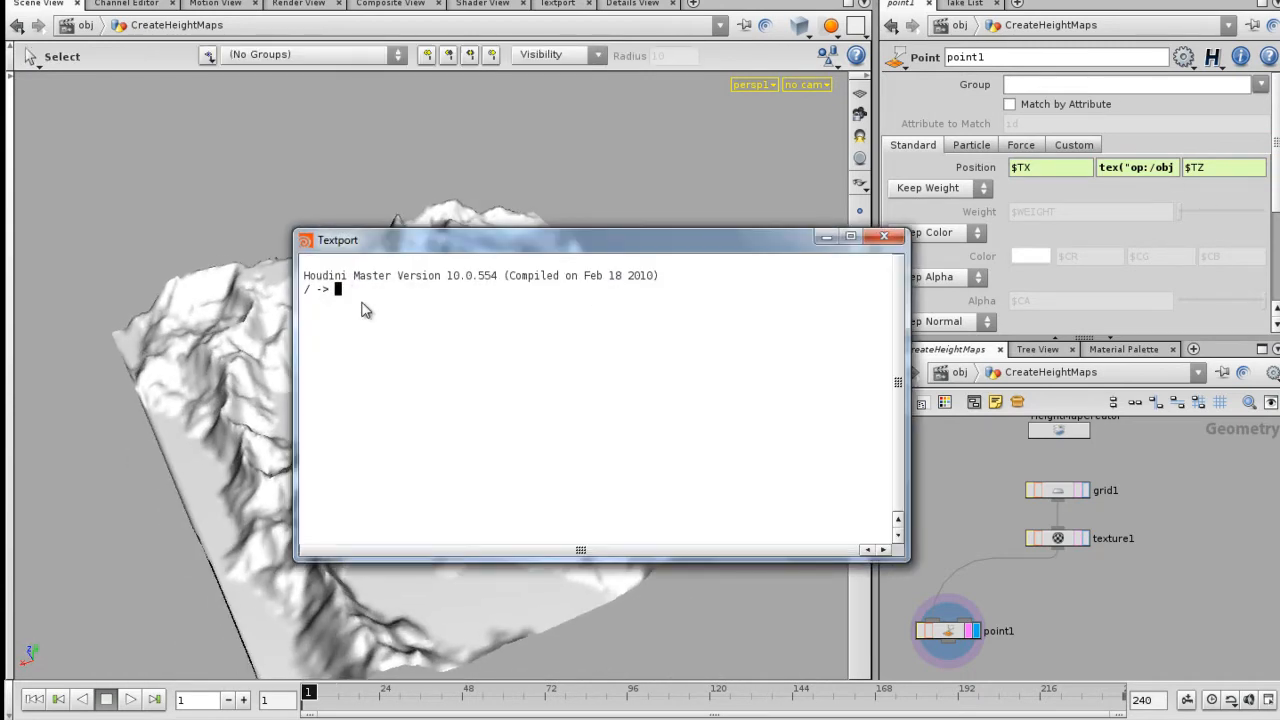
{"action": "left_click_drag", "start_coordinate": [480, 246], "coordinate": [433, 245]}
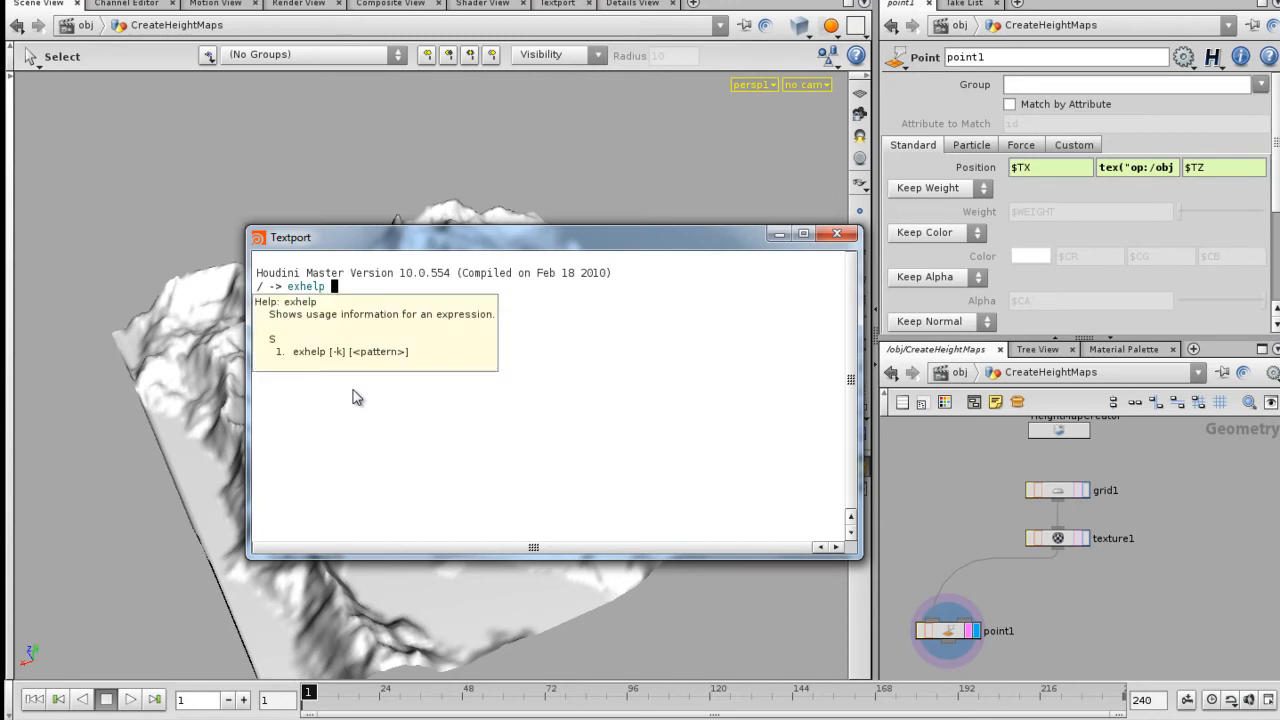
{"action": "type", "text": "x"}
{"action": "key", "text": "Return"}
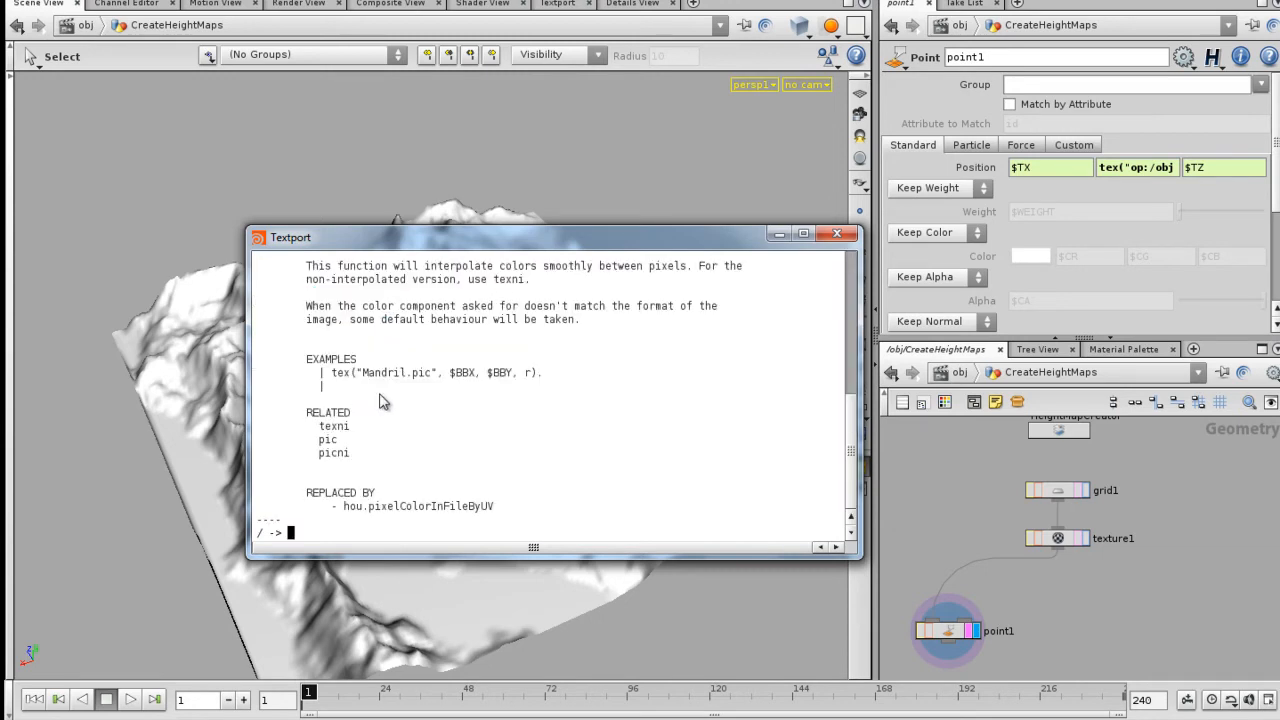
{"action": "scroll", "coordinate": [412, 400], "scroll_direction": "up", "scroll_amount": 10}
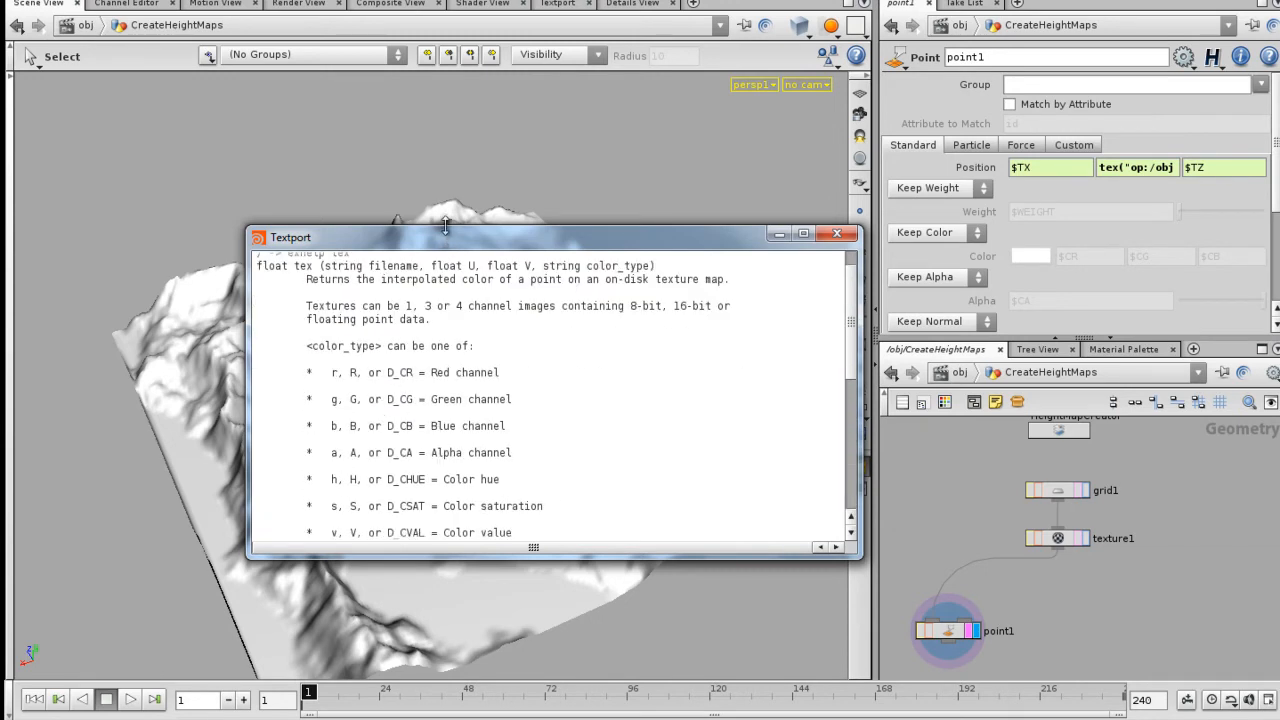
{"action": "left_click_drag", "start_coordinate": [446, 226], "coordinate": [446, 1]}
{"action": "left_click_drag", "start_coordinate": [197, 137], "coordinate": [811, 614]}
{"action": "left_click", "coordinate": [730, 626]}
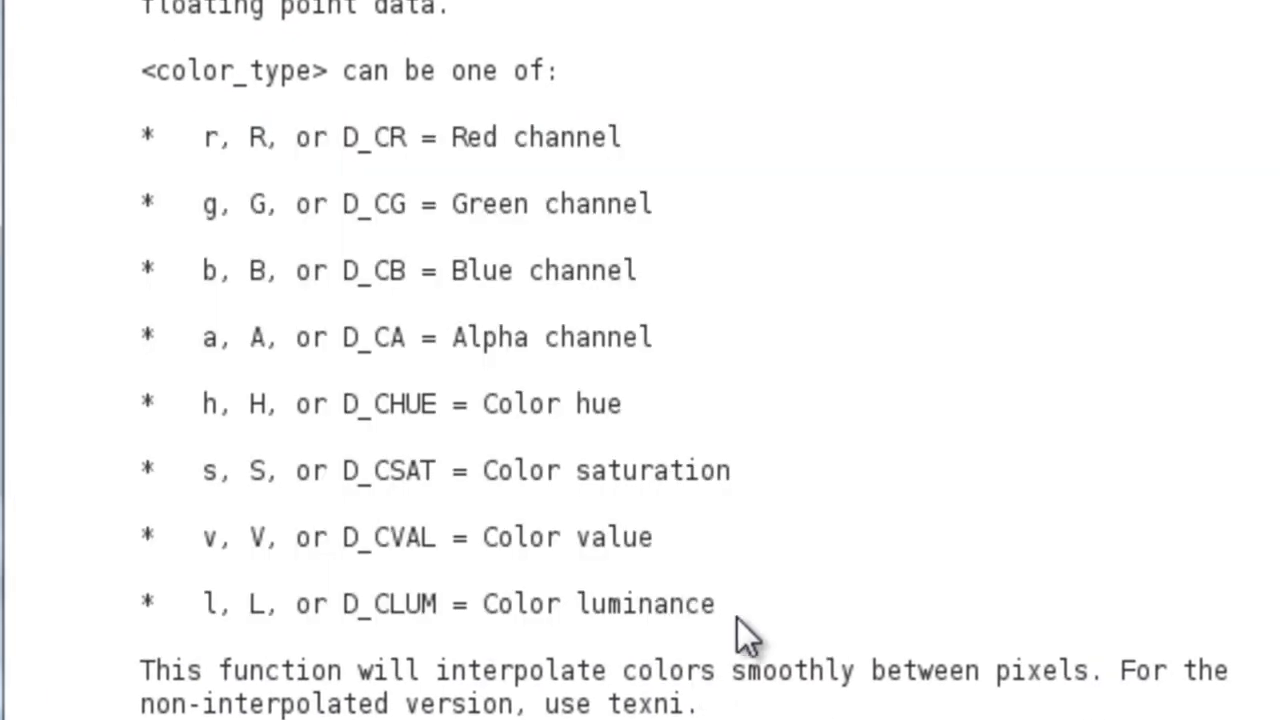
{"action": "left_click_drag", "start_coordinate": [208, 603], "coordinate": [722, 603]}
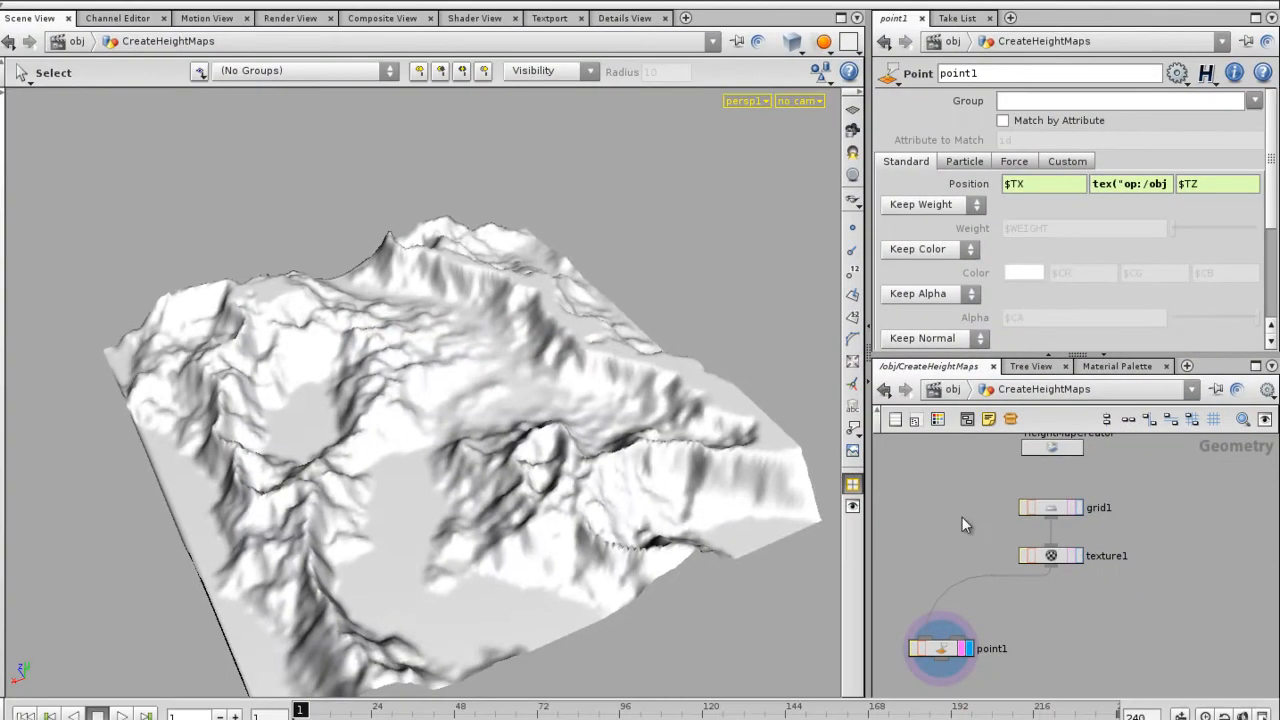
Step: Review point1's Y position expression and the Apply to options of the texture1 node
{"action": "left_click", "coordinate": [1135, 187]}
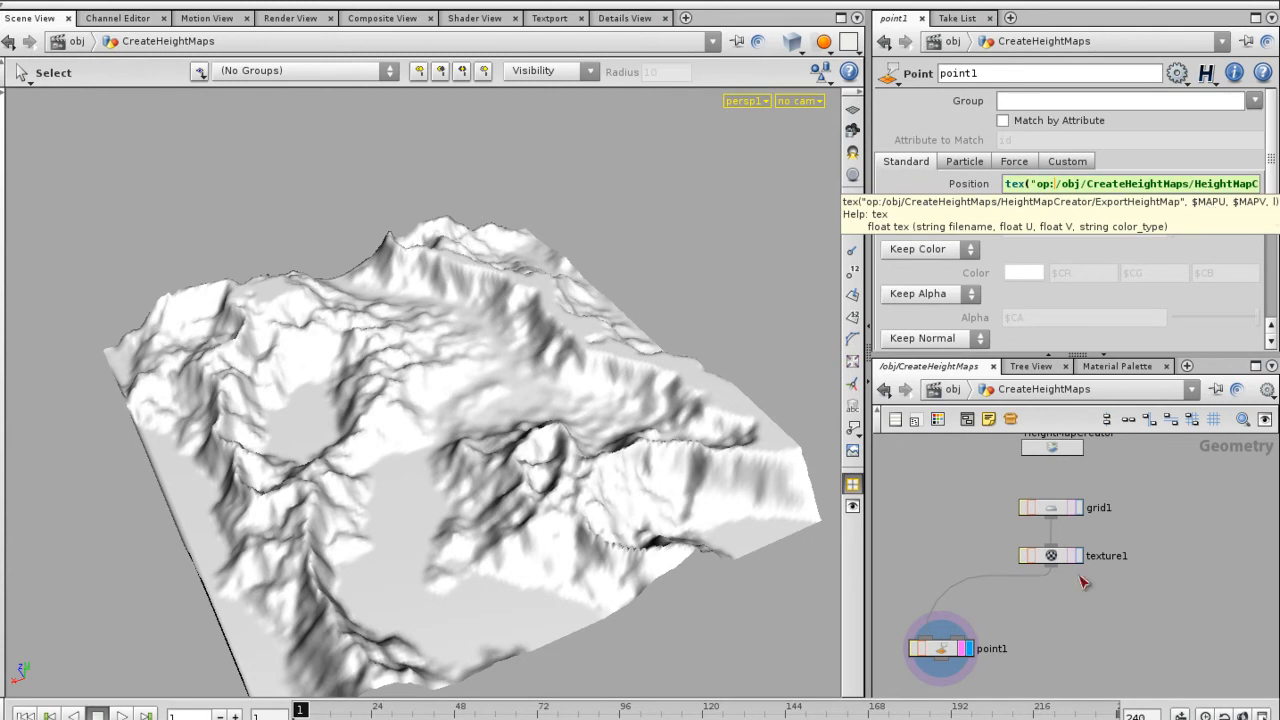
{"action": "left_click", "coordinate": [1063, 589]}
{"action": "left_click", "coordinate": [1056, 555]}
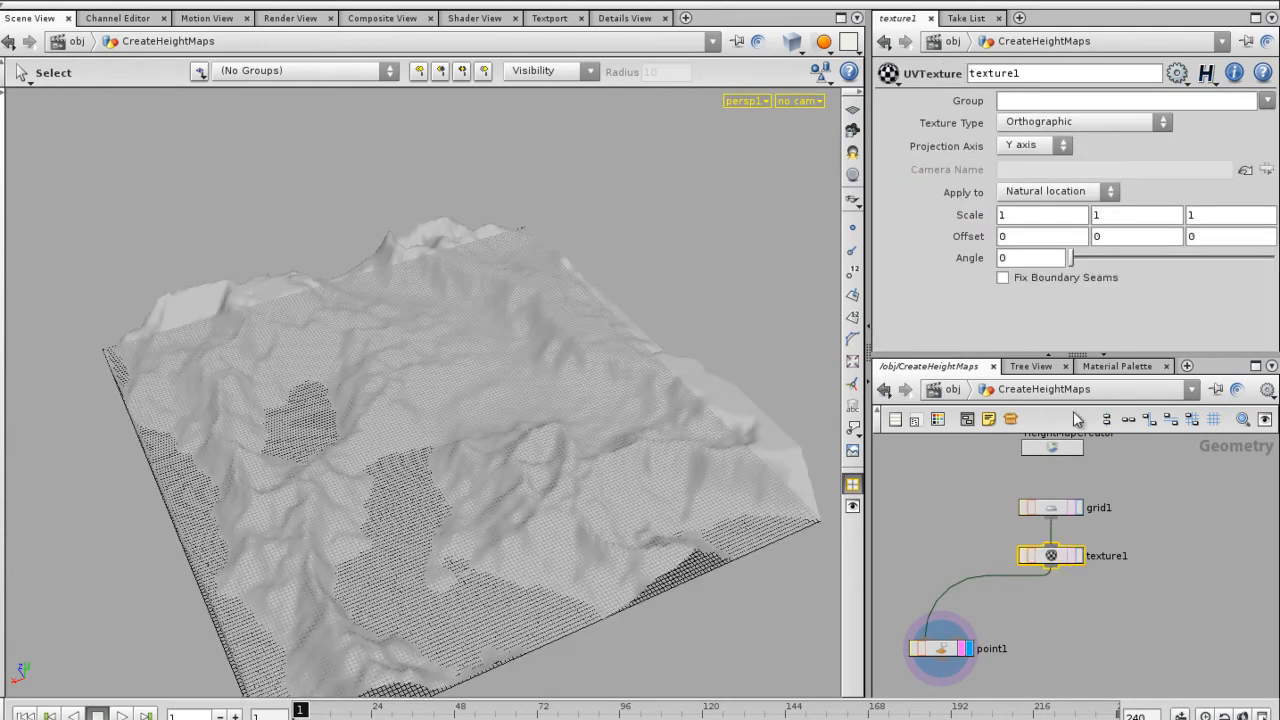
{"action": "left_click", "coordinate": [1048, 195]}
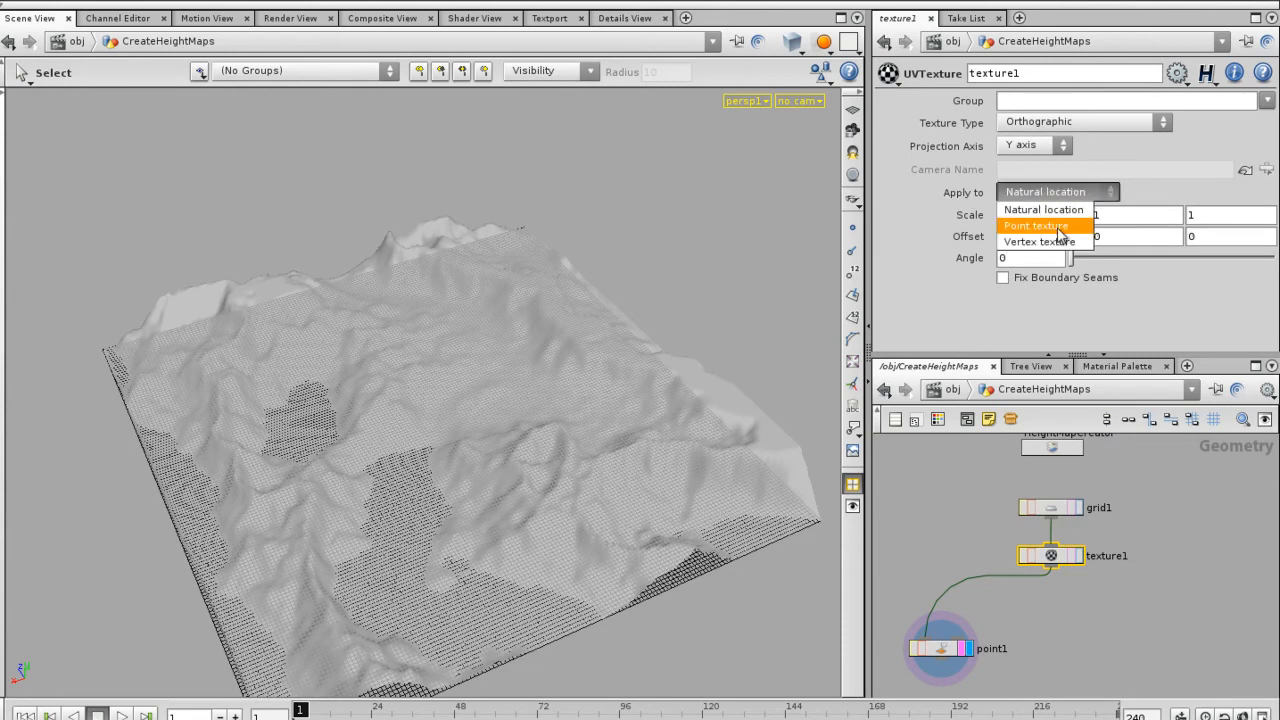
{"action": "left_click", "coordinate": [937, 523]}
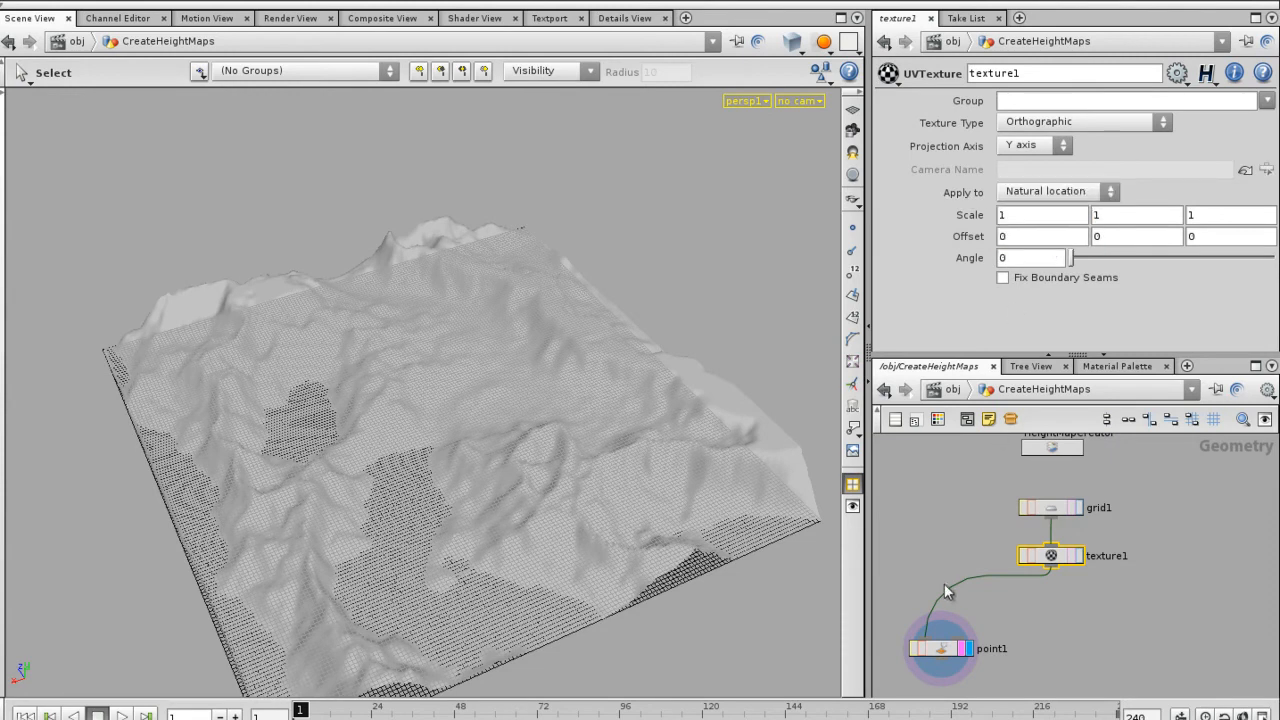
Step: Open the help for the point1 node and examine the MAPU, MAPV, MAPW entry among its local variables
{"action": "left_click", "coordinate": [943, 651]}
{"action": "right_click", "coordinate": [943, 651]}
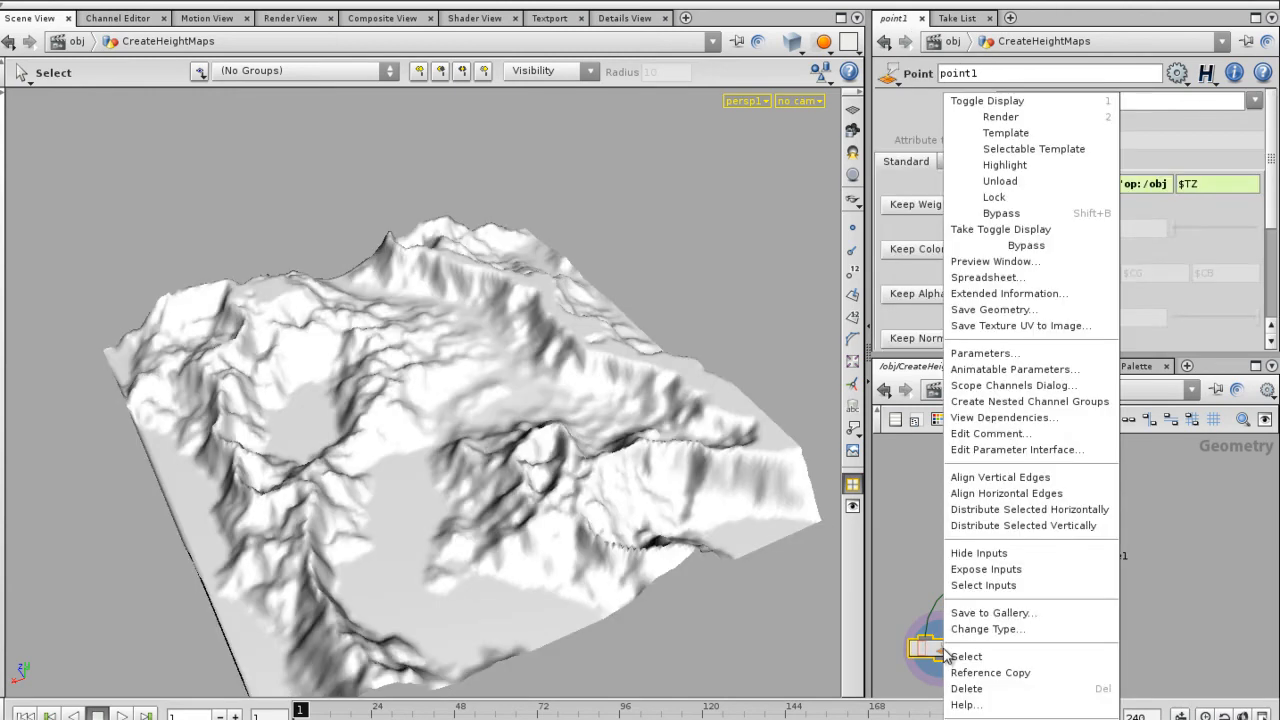
{"action": "left_click", "coordinate": [1012, 704]}
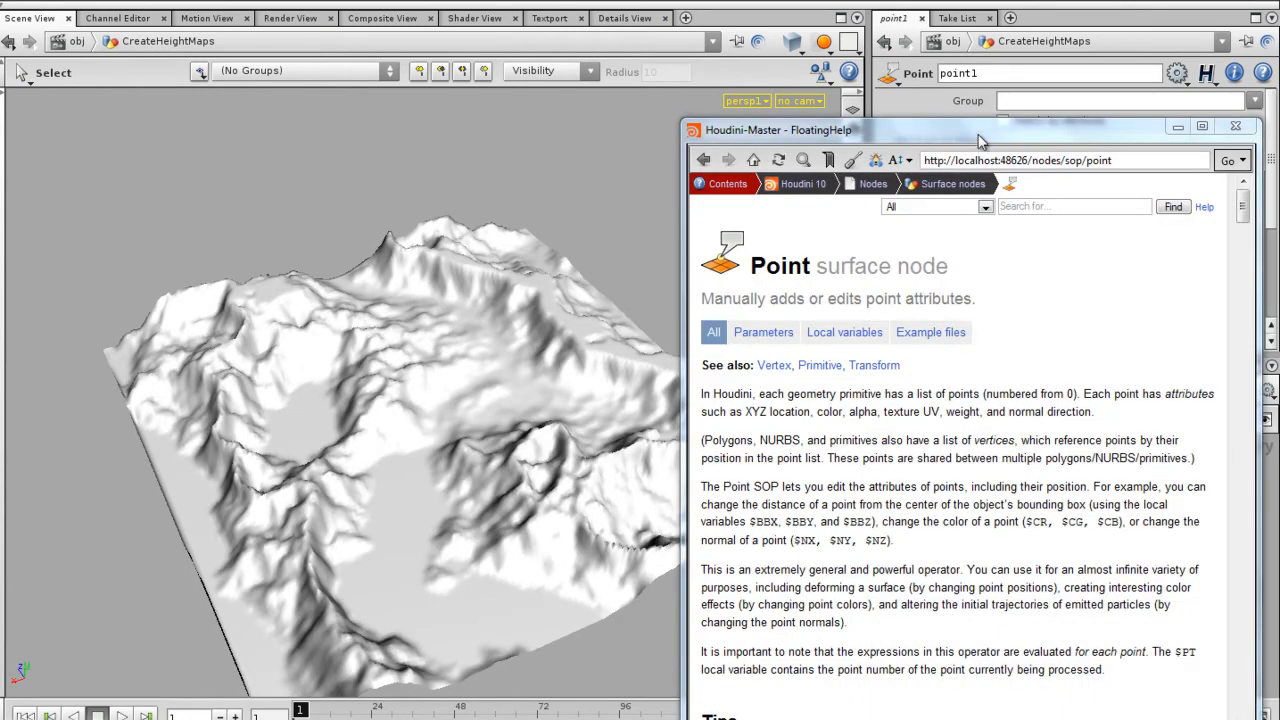
{"action": "left_click_drag", "start_coordinate": [978, 138], "coordinate": [941, 101]}
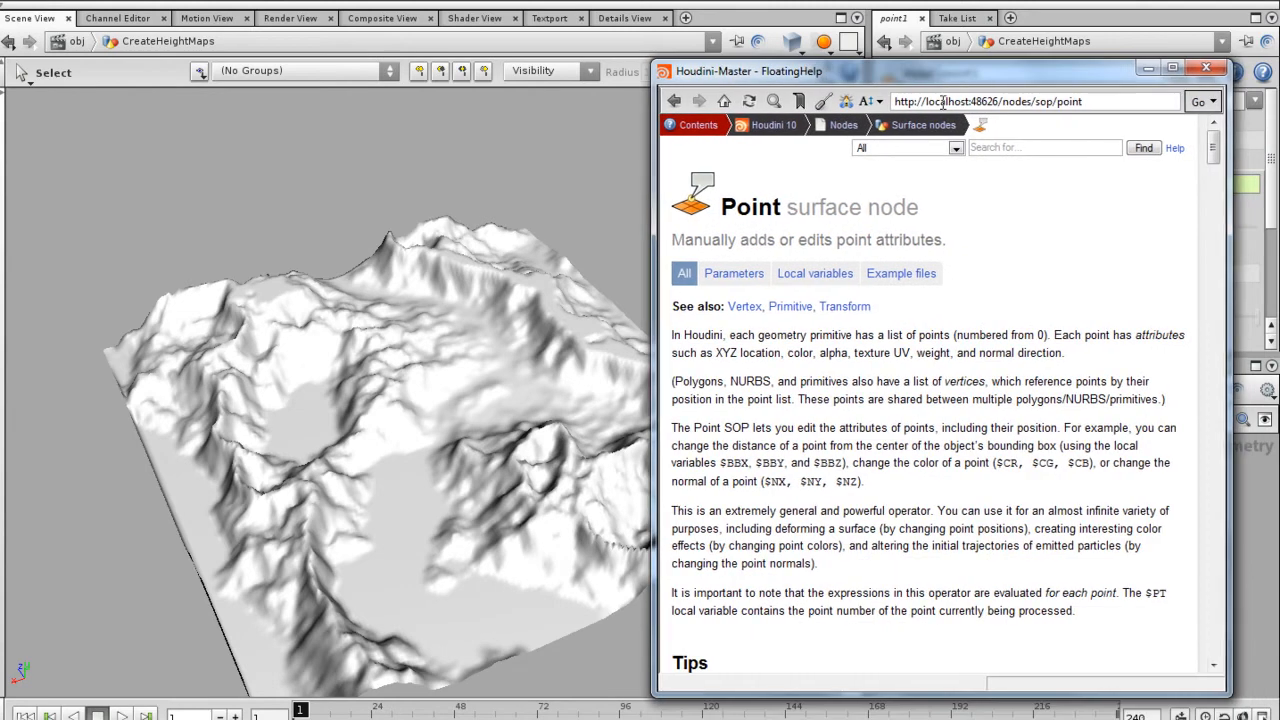
{"action": "left_click", "coordinate": [818, 275]}
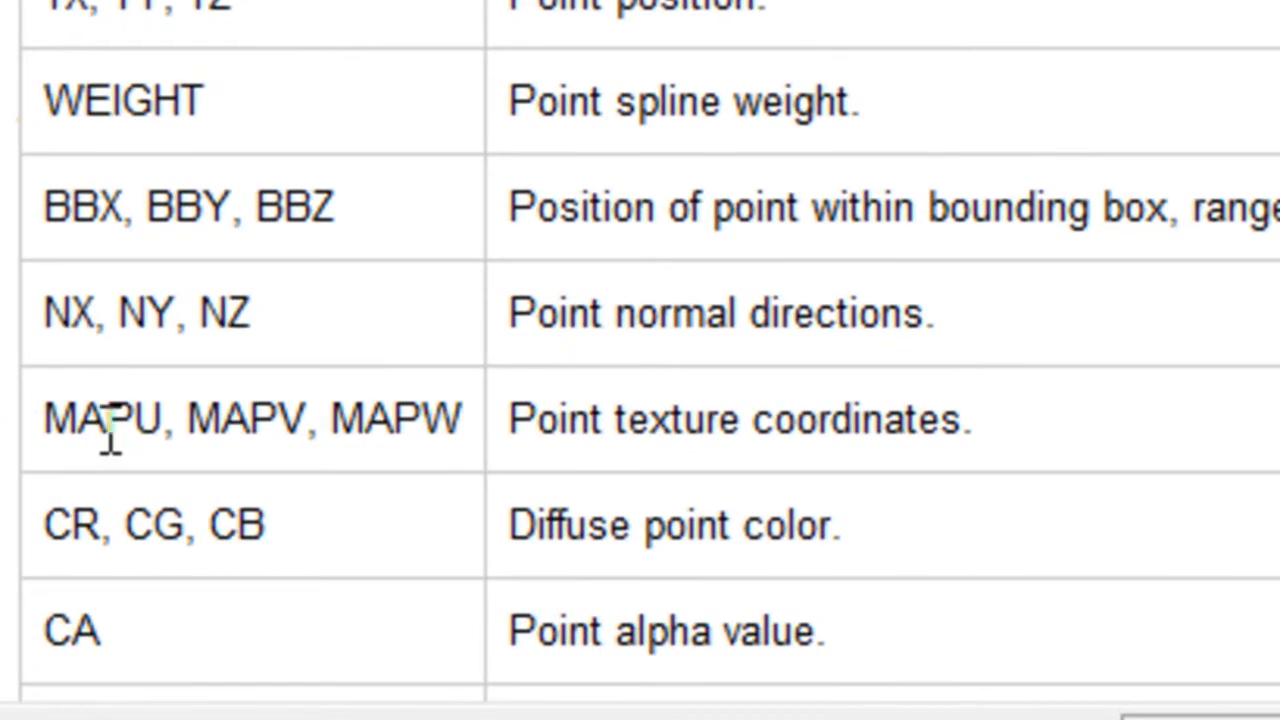
{"action": "left_click_drag", "start_coordinate": [643, 582], "coordinate": [790, 587]}
{"action": "left_click_drag", "start_coordinate": [505, 460], "coordinate": [1073, 457]}
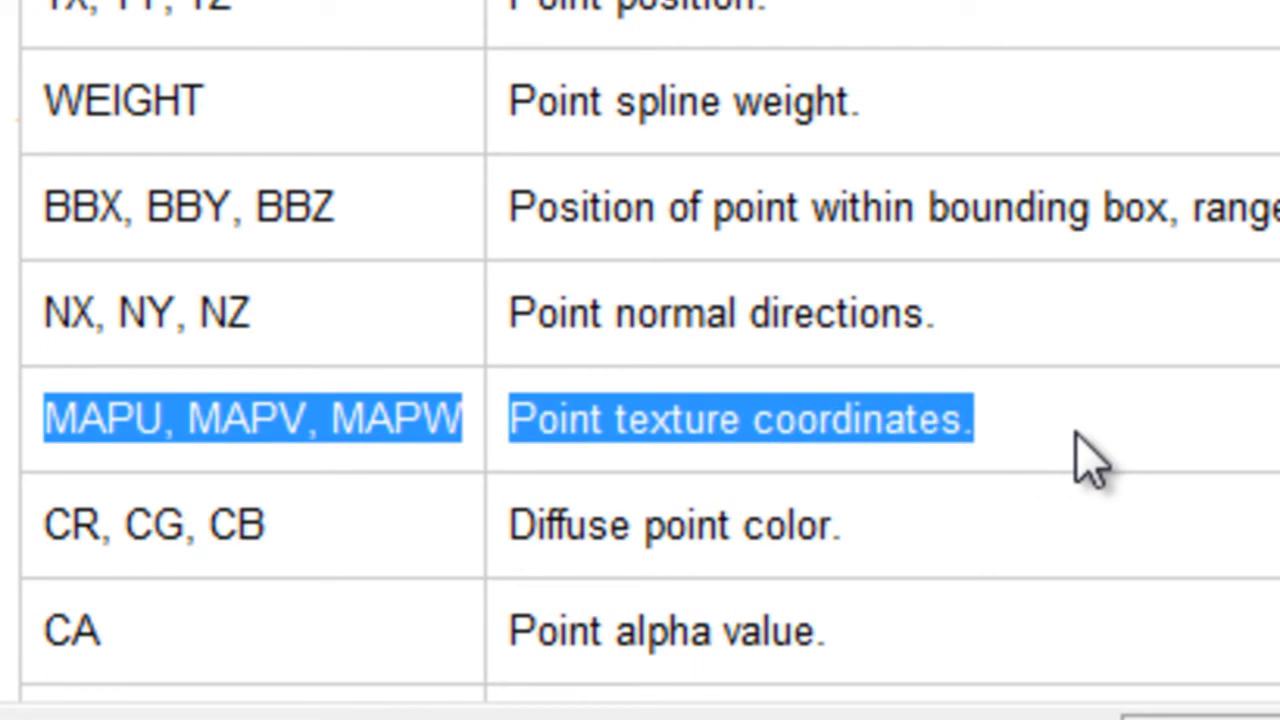
{"action": "left_click_drag", "start_coordinate": [330, 418], "coordinate": [83, 429]}
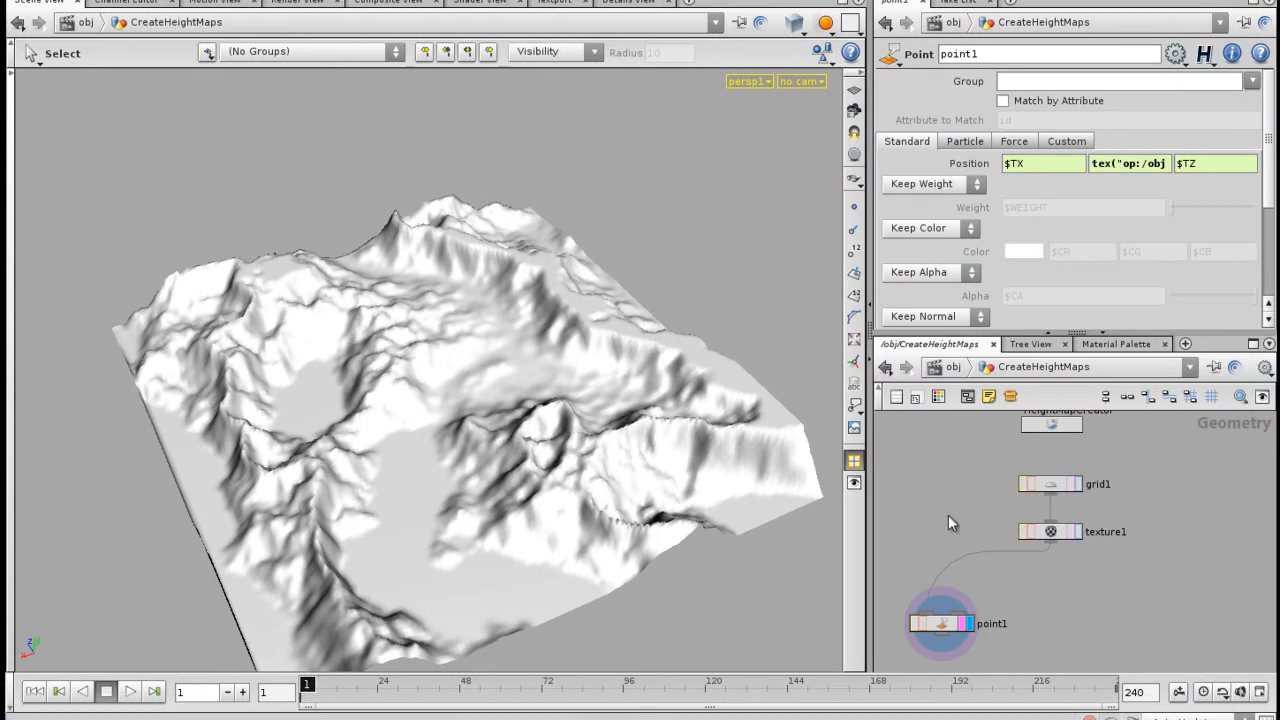
Step: Copy the Y position expression of point1 and add an AttribCreate node connected below texture1
{"action": "middle_click_drag", "start_coordinate": [959, 465], "coordinate": [944, 445]}
{"action": "left_click", "coordinate": [1113, 167]}
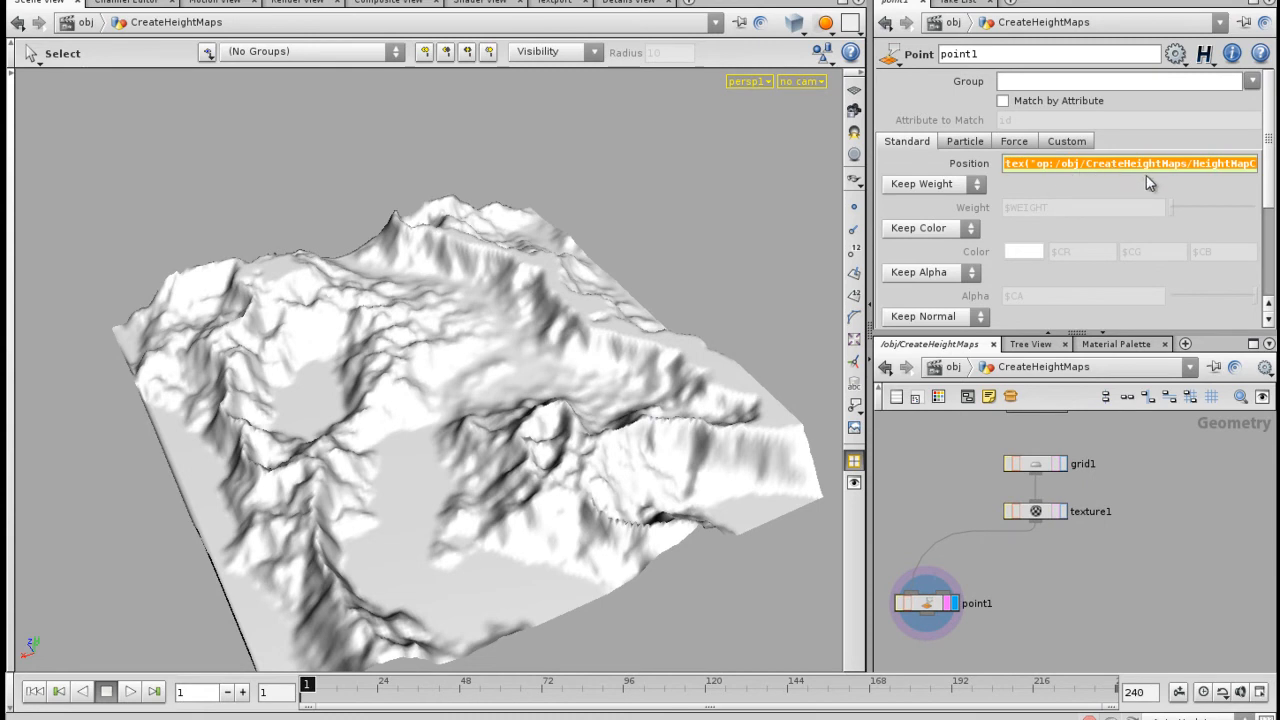
{"action": "middle_click_drag", "start_coordinate": [1038, 573], "coordinate": [992, 554]}
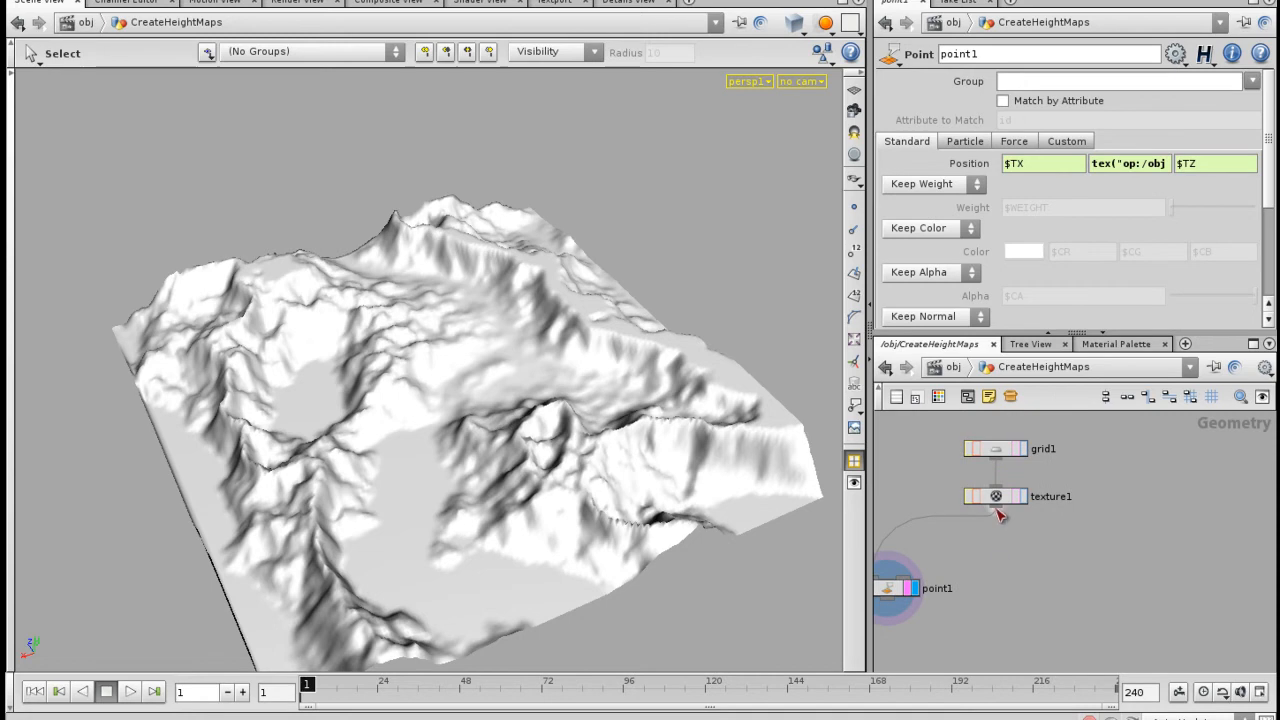
{"action": "key", "text": "Tab"}
{"action": "type", "text": "attrib"}
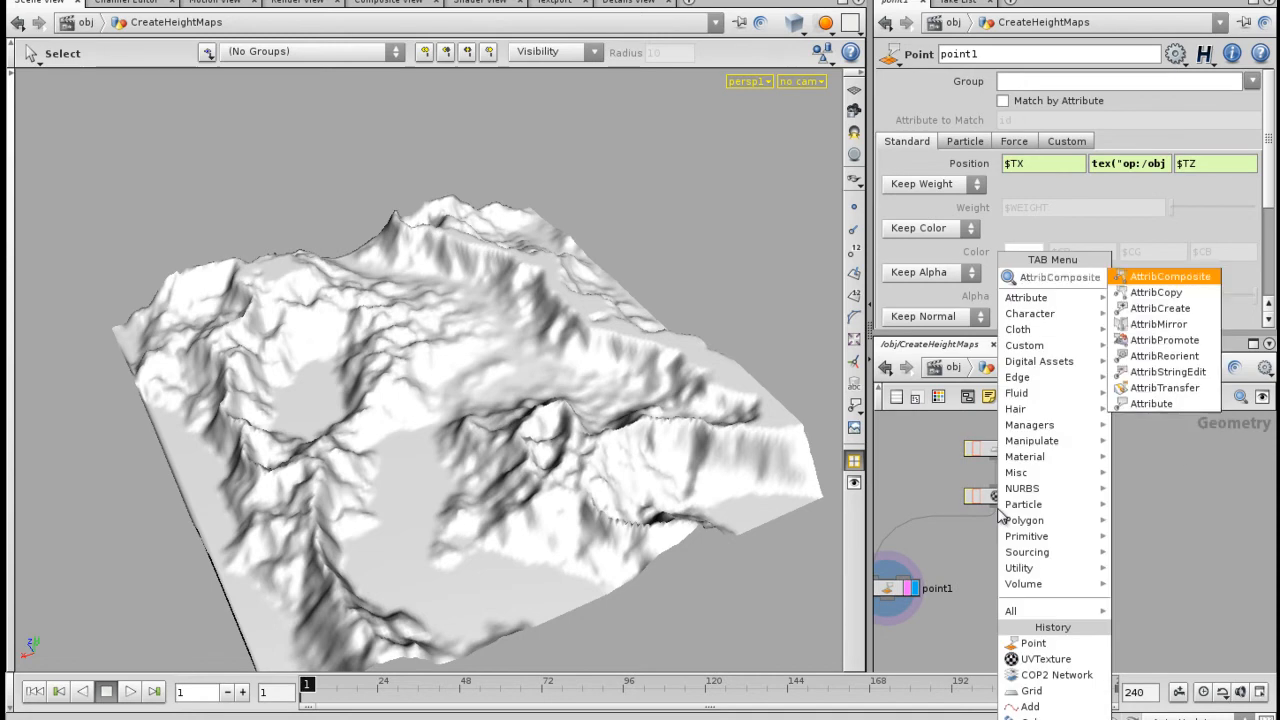
{"action": "left_click", "coordinate": [1160, 308]}
{"action": "left_click", "coordinate": [994, 560]}
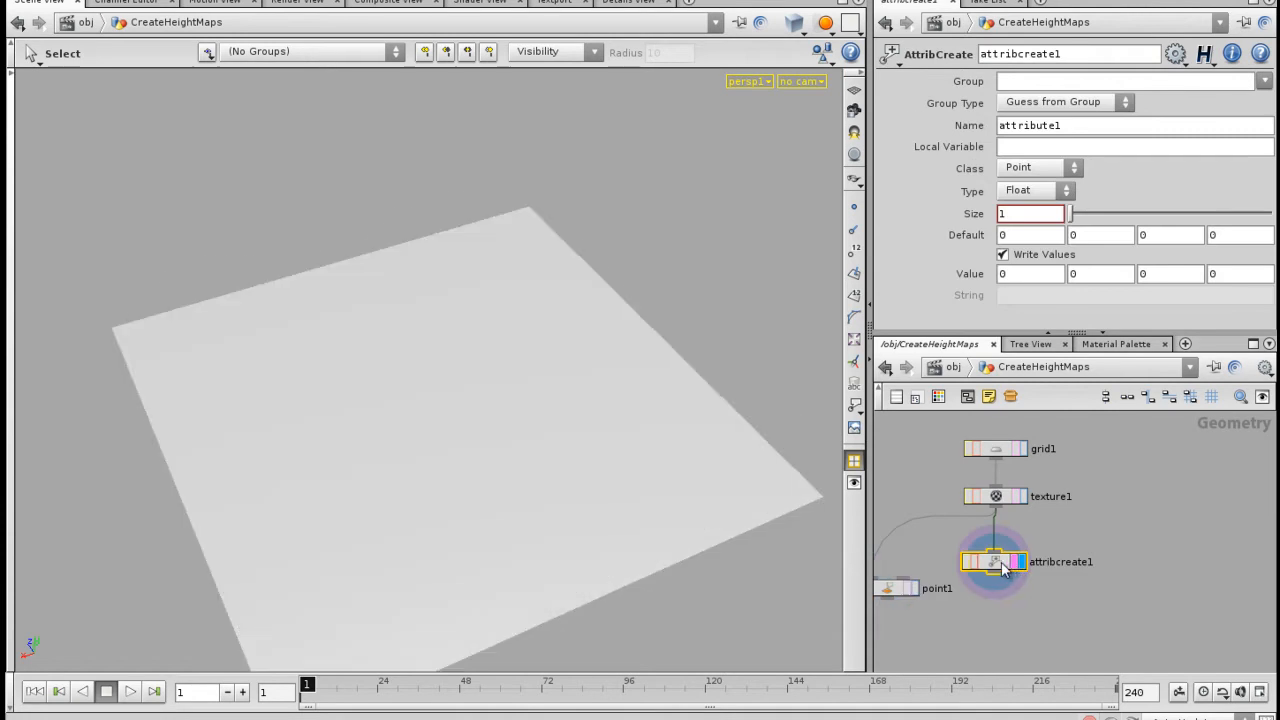
Step: Name the new attribute height and set its first value to the tex expression copied from point1, ending in $MAPU, $MAPV, l
{"action": "right_click_drag", "start_coordinate": [505, 455], "coordinate": [411, 472], "text": "alt"}
{"action": "left_click_drag", "start_coordinate": [411, 472], "coordinate": [468, 476], "text": "alt"}
{"action": "right_click_drag", "start_coordinate": [468, 476], "coordinate": [601, 518], "text": "alt"}
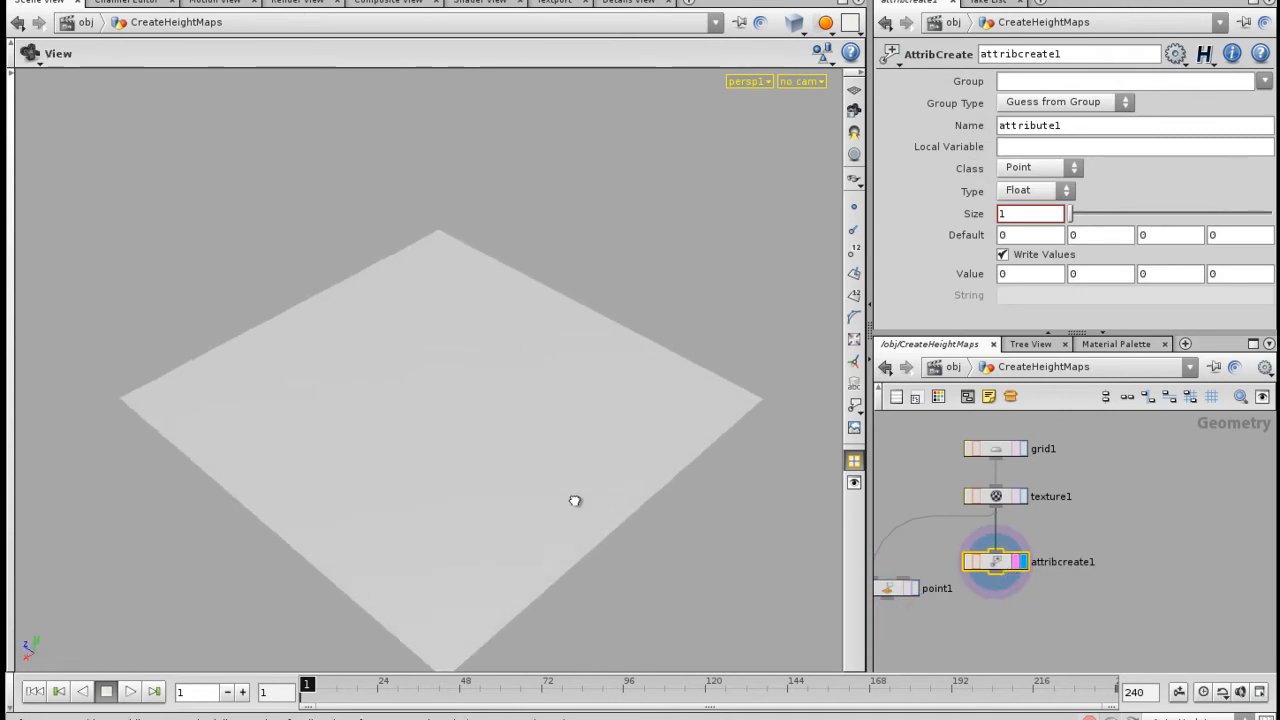
{"action": "left_click_drag", "start_coordinate": [601, 518], "coordinate": [554, 491], "text": "alt"}
{"action": "left_click_drag", "start_coordinate": [1090, 133], "coordinate": [976, 133]}
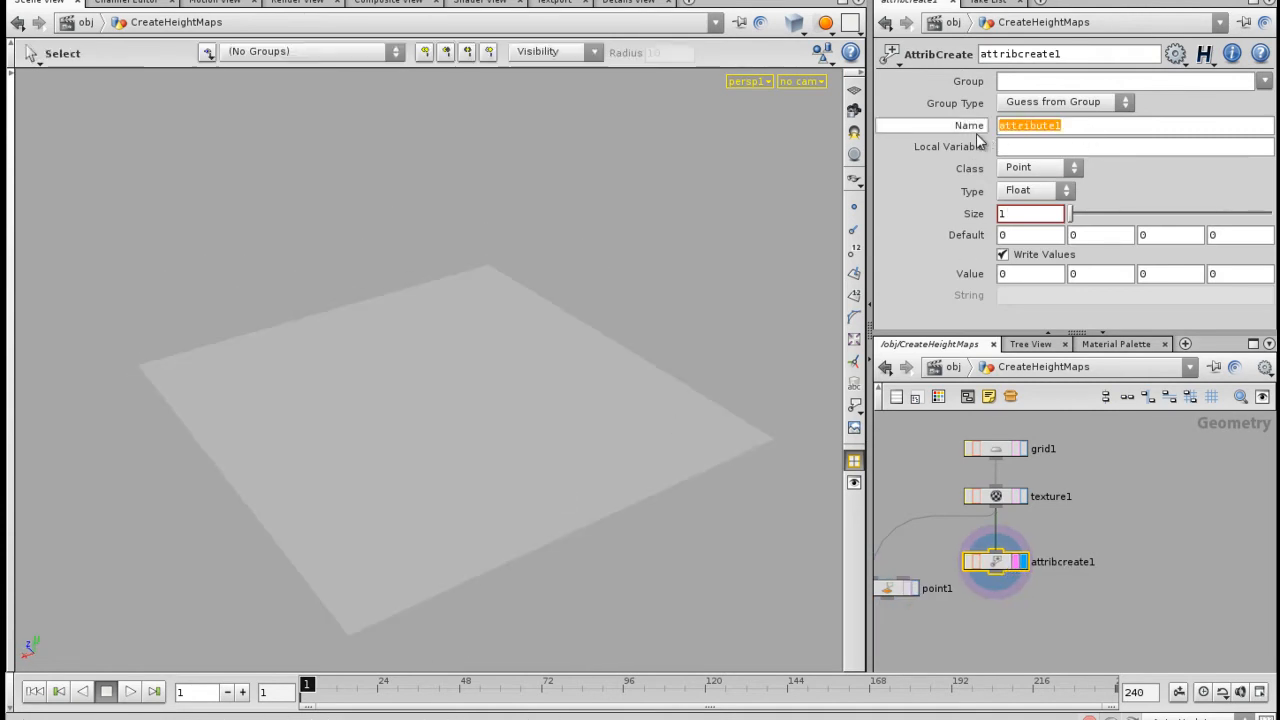
{"action": "type", "text": "height"}
{"action": "key", "text": "Return"}
{"action": "double_click", "coordinate": [1022, 278]}
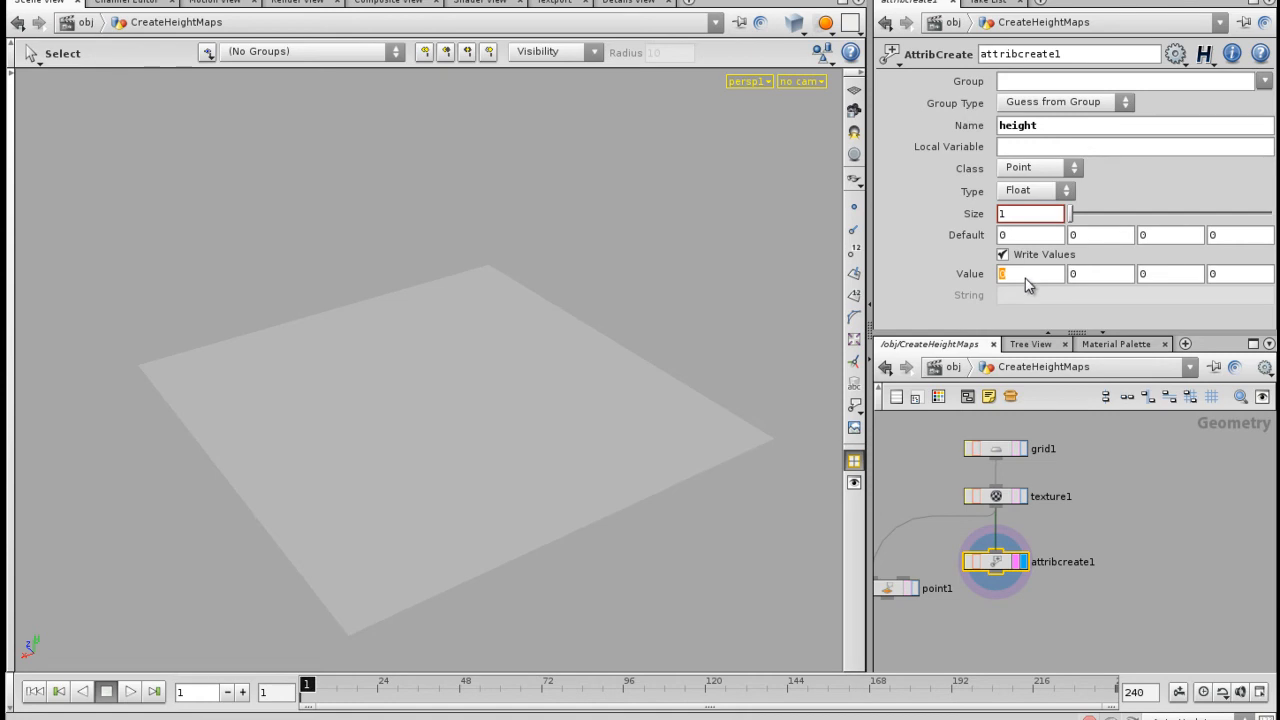
{"action": "type", "text": "pic(\"/obj/HeightMapCreator/ExportHeightMap\", $MAPU, $MAPV, 1)"}
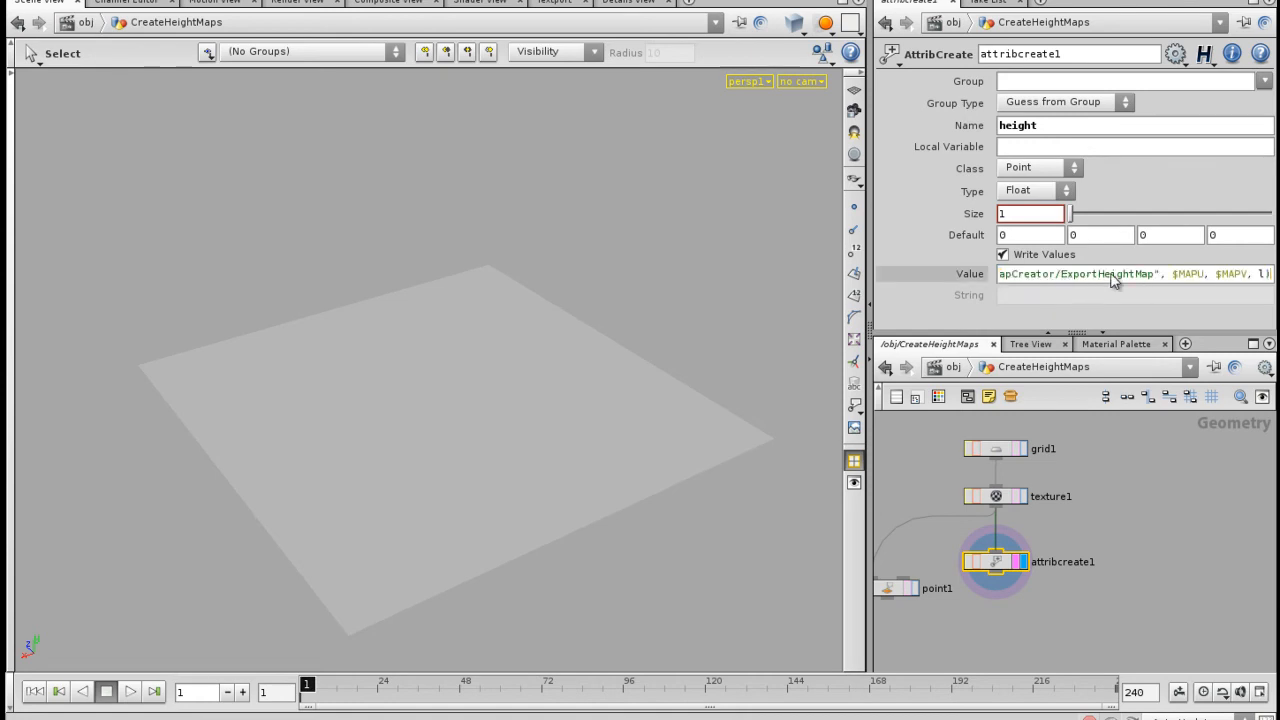
Step: Review the complete tex expression of the height attribute's first value in an enlarged expression editor and accept it
{"action": "key", "text": "alt+e"}
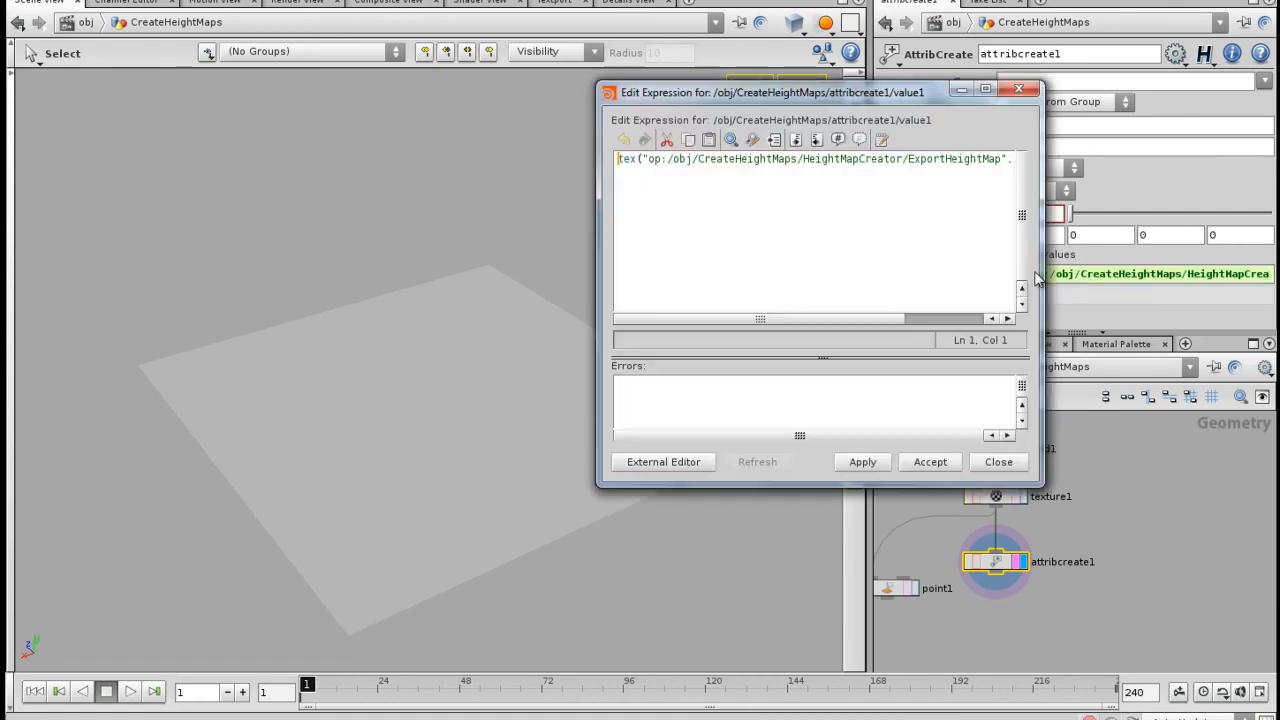
{"action": "left_click_drag", "start_coordinate": [598, 210], "coordinate": [300, 210]}
{"action": "left_click", "coordinate": [928, 467]}
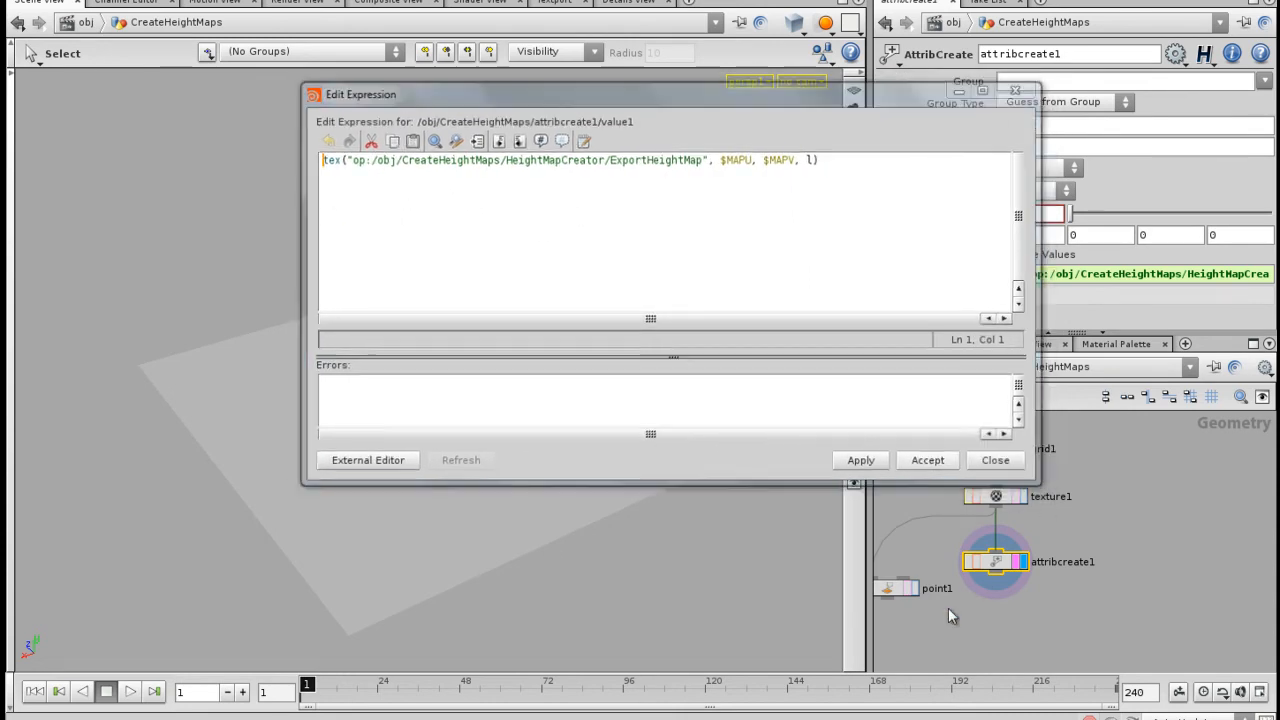
Step: Reposition attribcreate1 below texture1 and check its node information for the height point attribute and custom variable mapping
{"action": "left_click_drag", "start_coordinate": [1001, 582], "coordinate": [1001, 584]}
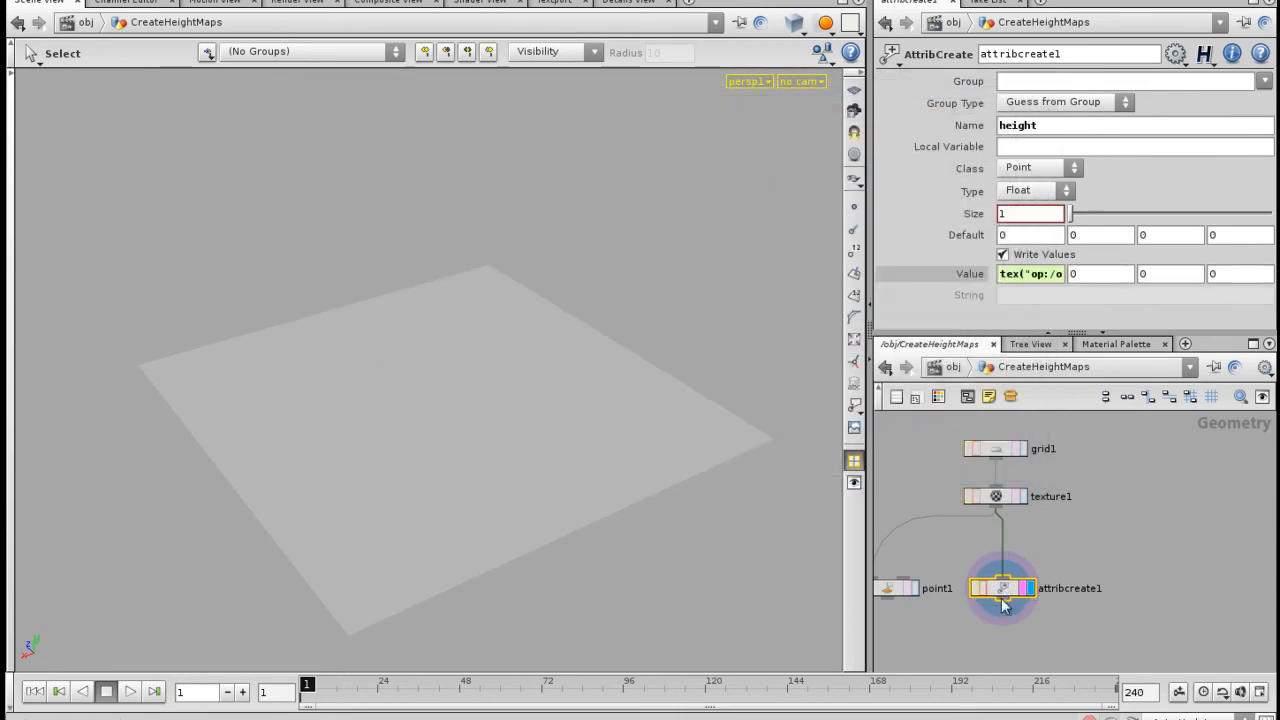
{"action": "middle_click_drag", "start_coordinate": [999, 622], "coordinate": [997, 603]}
{"action": "left_click_drag", "start_coordinate": [1002, 570], "coordinate": [996, 541]}
{"action": "right_click_drag", "start_coordinate": [990, 572], "coordinate": [1021, 582]}
{"action": "middle_click", "coordinate": [997, 528]}
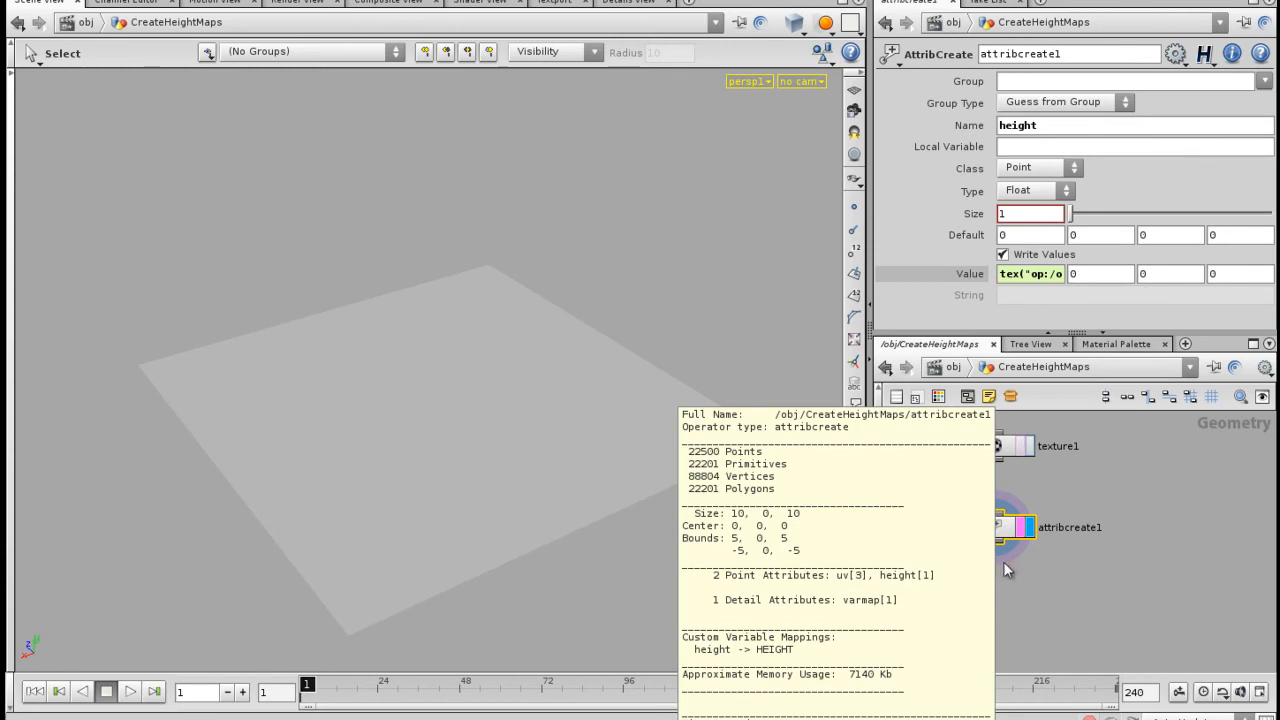
Step: Add a Point node below attribcreate1, connected to its output, and display its result
{"action": "middle_click_drag", "start_coordinate": [1025, 583], "coordinate": [1047, 583]}
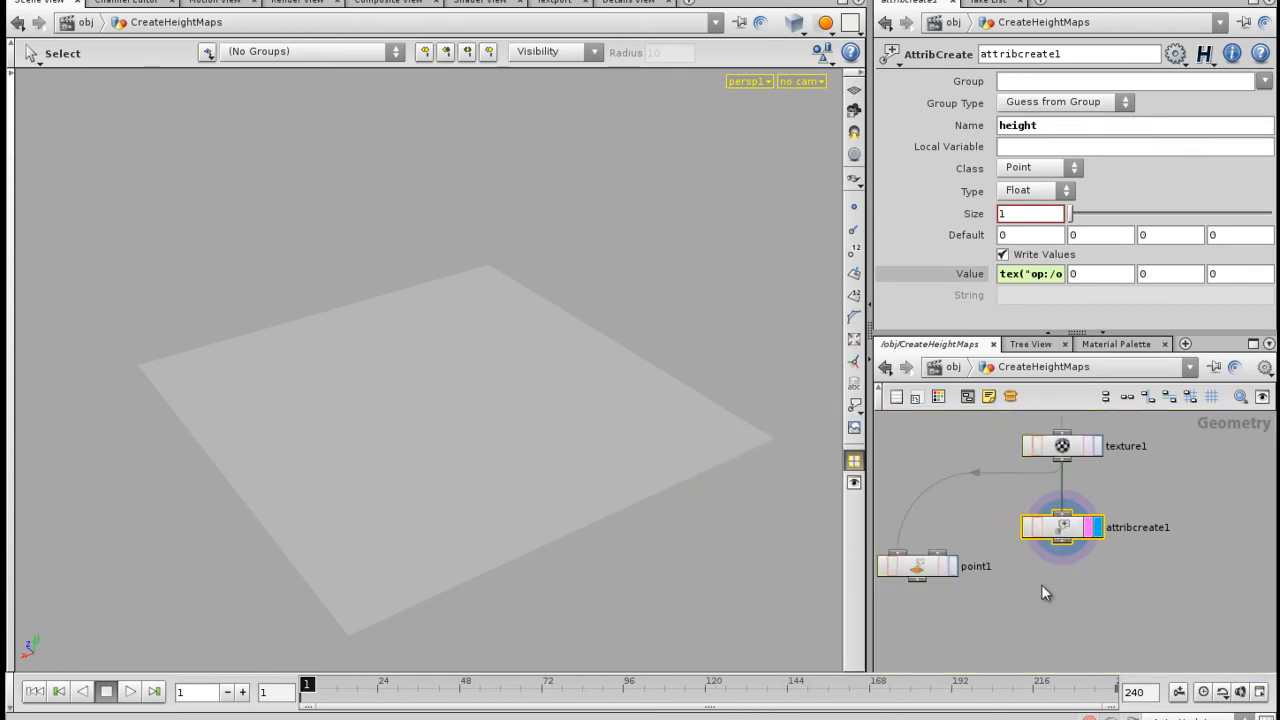
{"action": "key", "text": "Tab"}
{"action": "left_click", "coordinate": [1078, 659]}
{"action": "left_click", "coordinate": [1057, 600]}
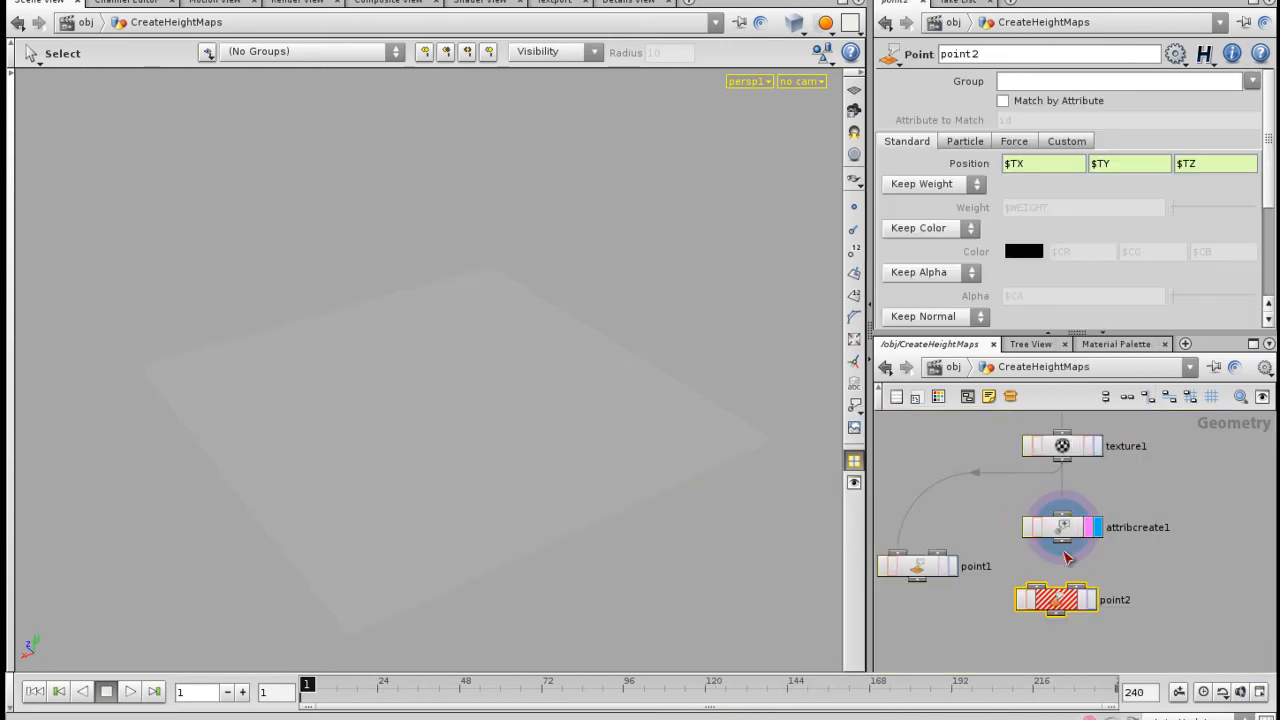
{"action": "left_click", "coordinate": [1096, 606]}
{"action": "scroll", "coordinate": [494, 480], "scroll_direction": "up", "scroll_amount": 1}
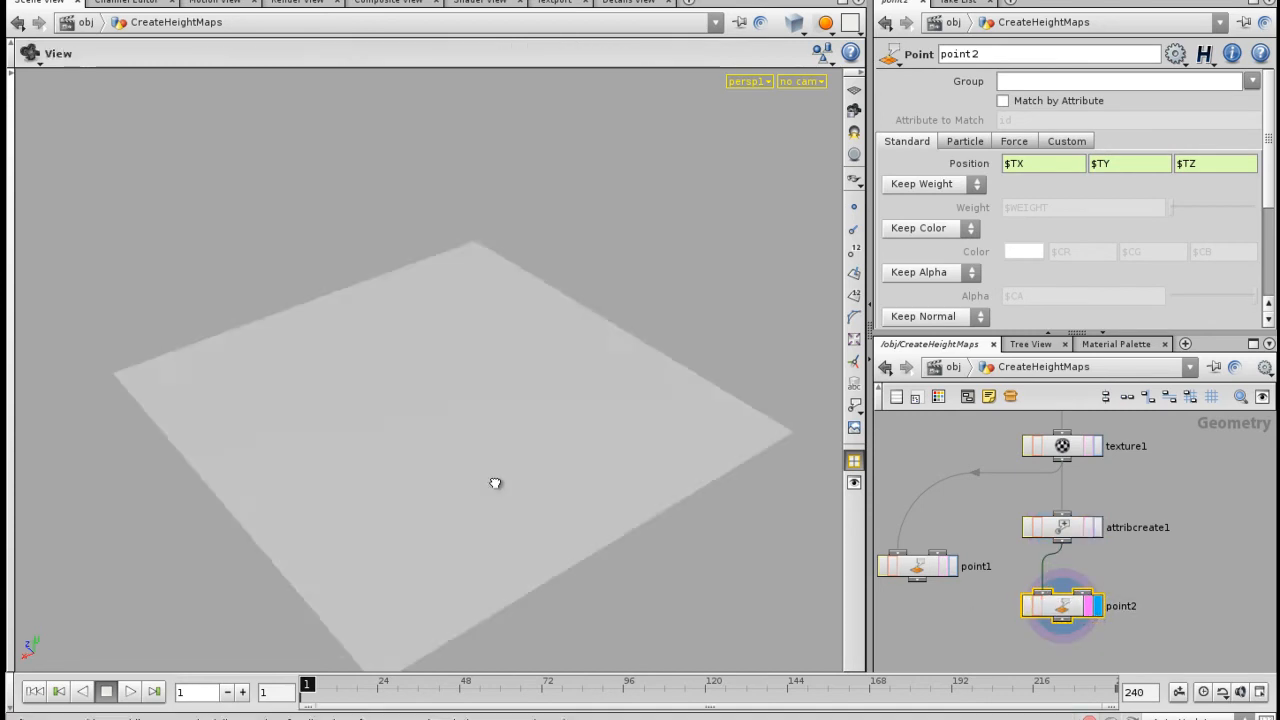
Step: Set the Y position of point2 to $HEIGHT and inspect the displaced terrain in the viewport
{"action": "left_click_drag", "start_coordinate": [494, 480], "coordinate": [545, 474], "text": "alt"}
{"action": "double_click", "coordinate": [854, 245]}
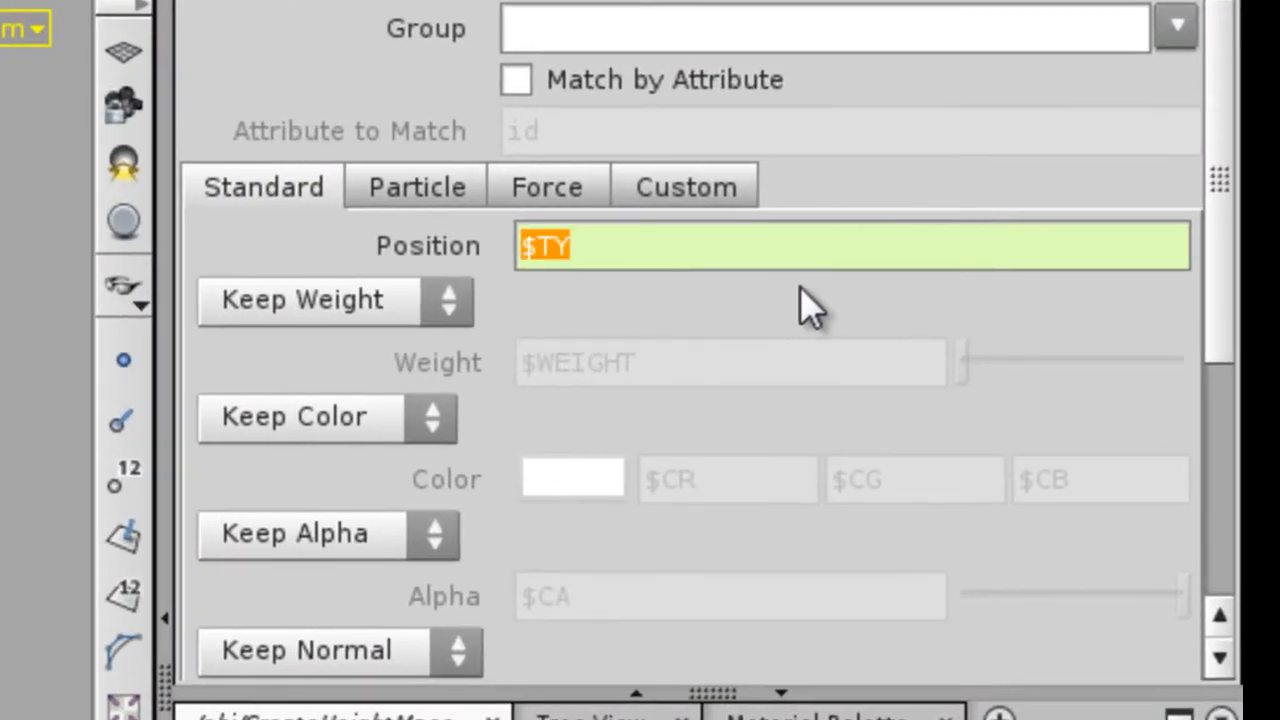
{"action": "type", "text": "$"}
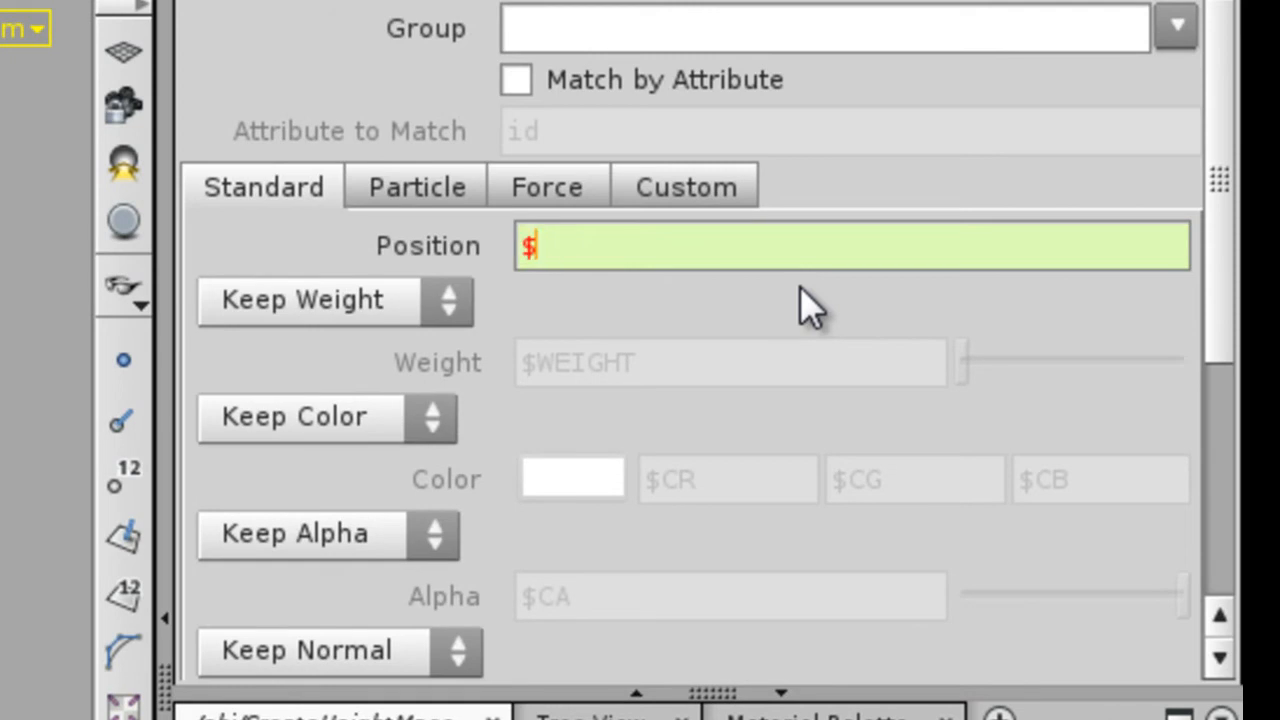
{"action": "type", "text": "HEIGHT"}
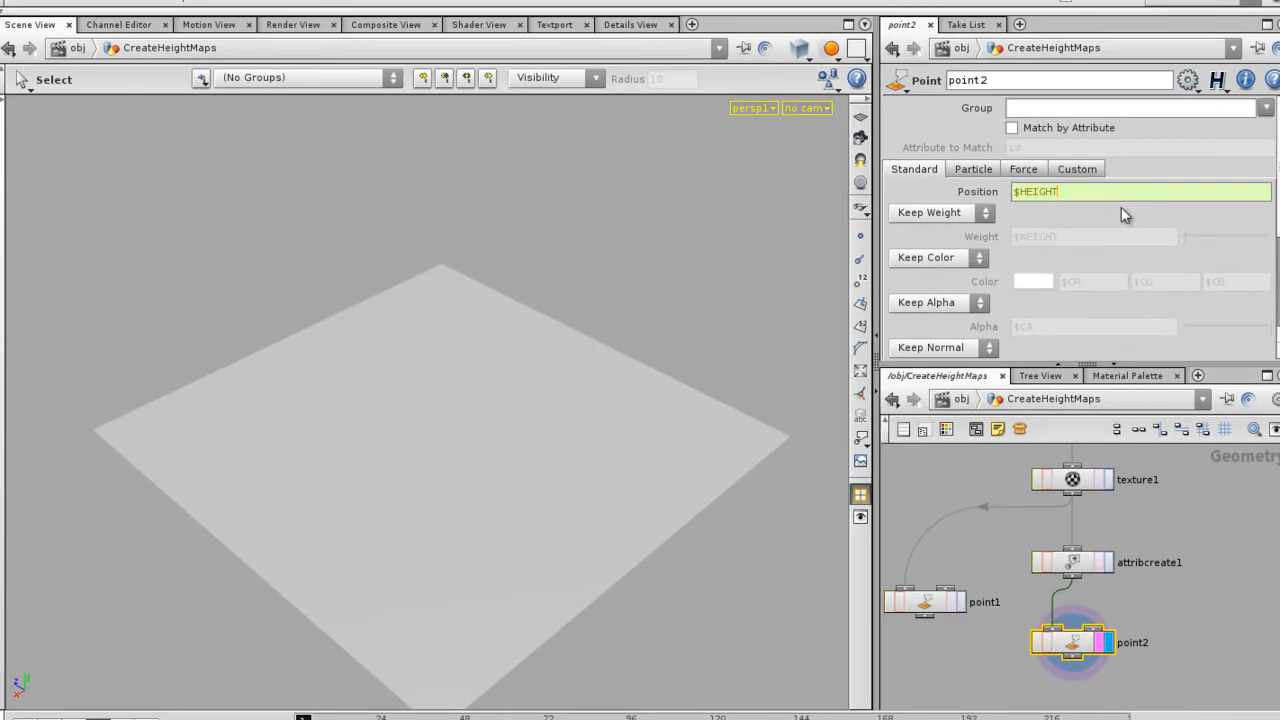
{"action": "key", "text": "Return"}
{"action": "left_click_drag", "start_coordinate": [606, 447], "coordinate": [374, 436], "text": "alt"}
Step: Add a VOP SOP node branching from texture1 beside attribcreate1 and display its output
{"action": "middle_click_drag", "start_coordinate": [1196, 594], "coordinate": [1161, 585], "text": "alt"}
{"action": "right_click_drag", "start_coordinate": [1161, 585], "coordinate": [1142, 579], "text": "alt"}
{"action": "middle_click_drag", "start_coordinate": [1142, 579], "coordinate": [1020, 569], "text": "alt"}
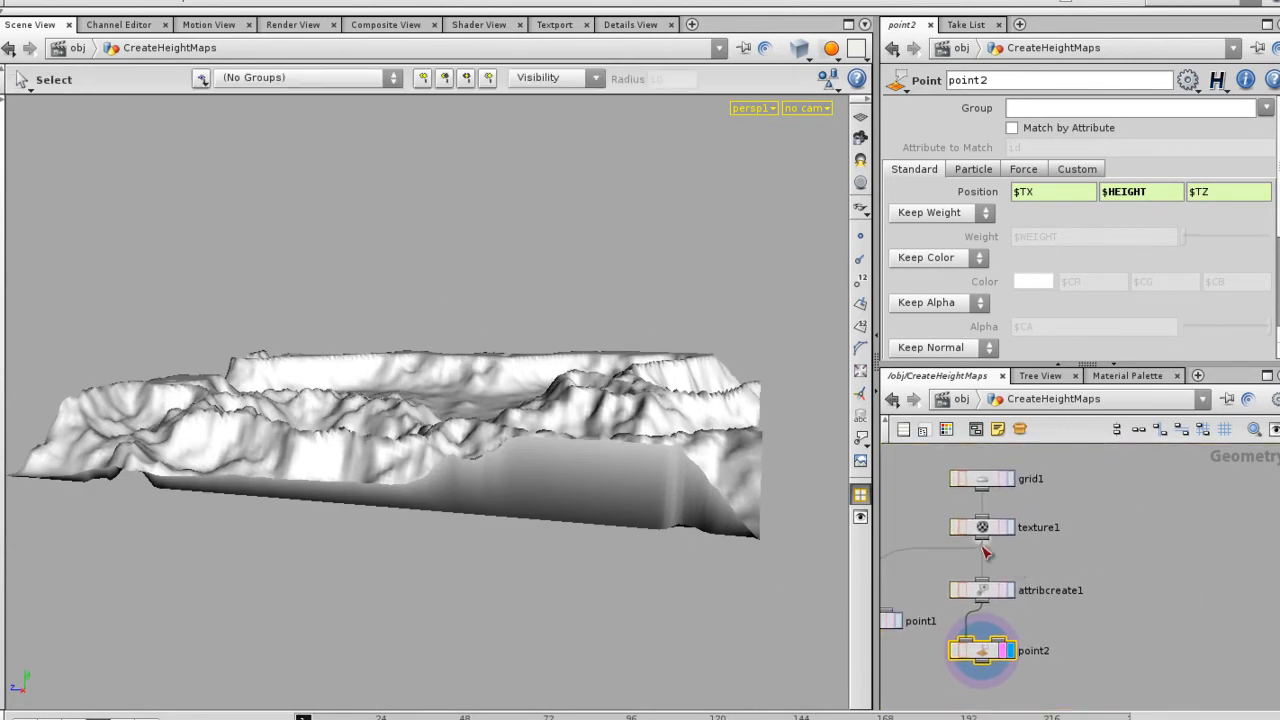
{"action": "right_click", "coordinate": [985, 548]}
{"action": "mouse_move", "coordinate": [1033, 509]}
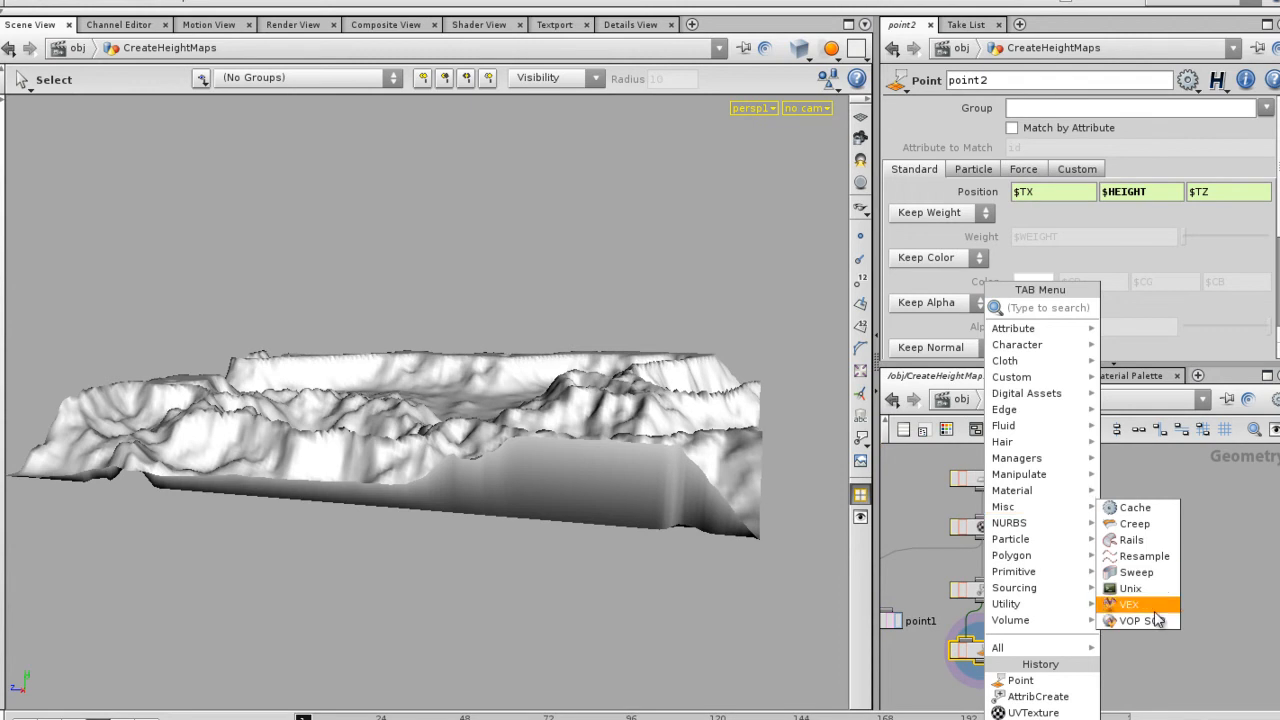
{"action": "mouse_move", "coordinate": [1073, 482]}
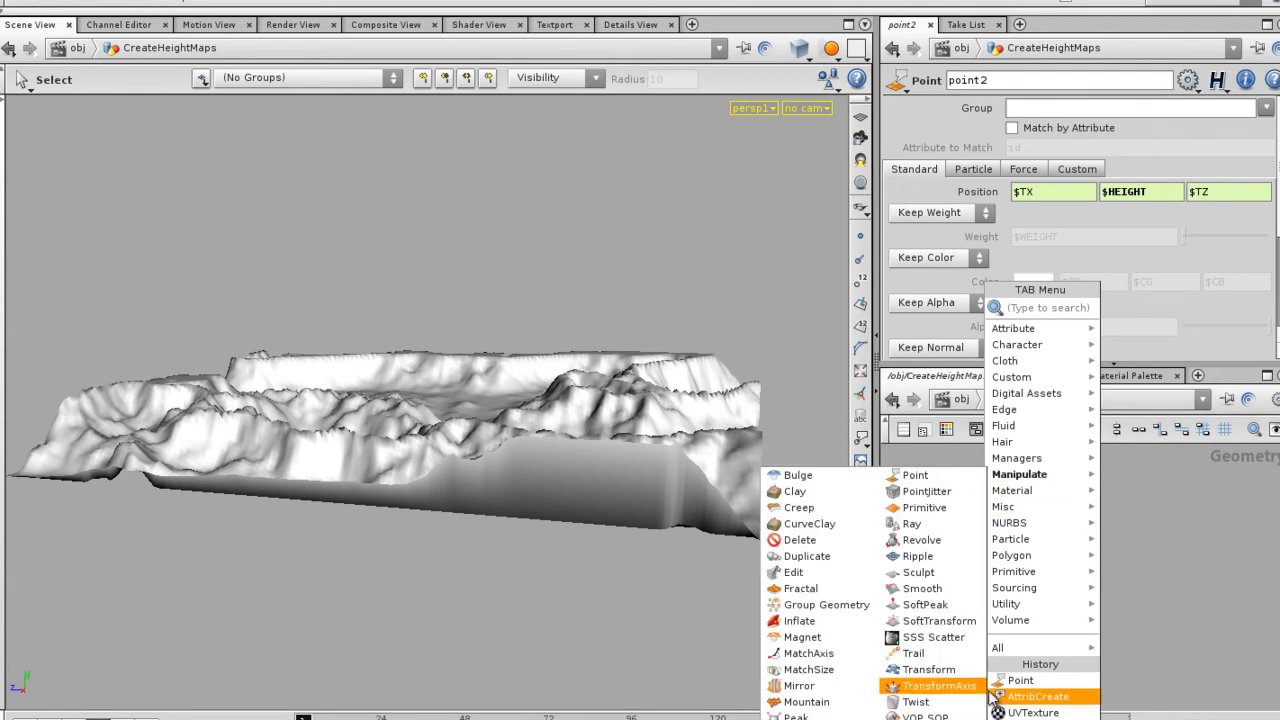
{"action": "left_click", "coordinate": [922, 716]}
{"action": "left_click", "coordinate": [1176, 619]}
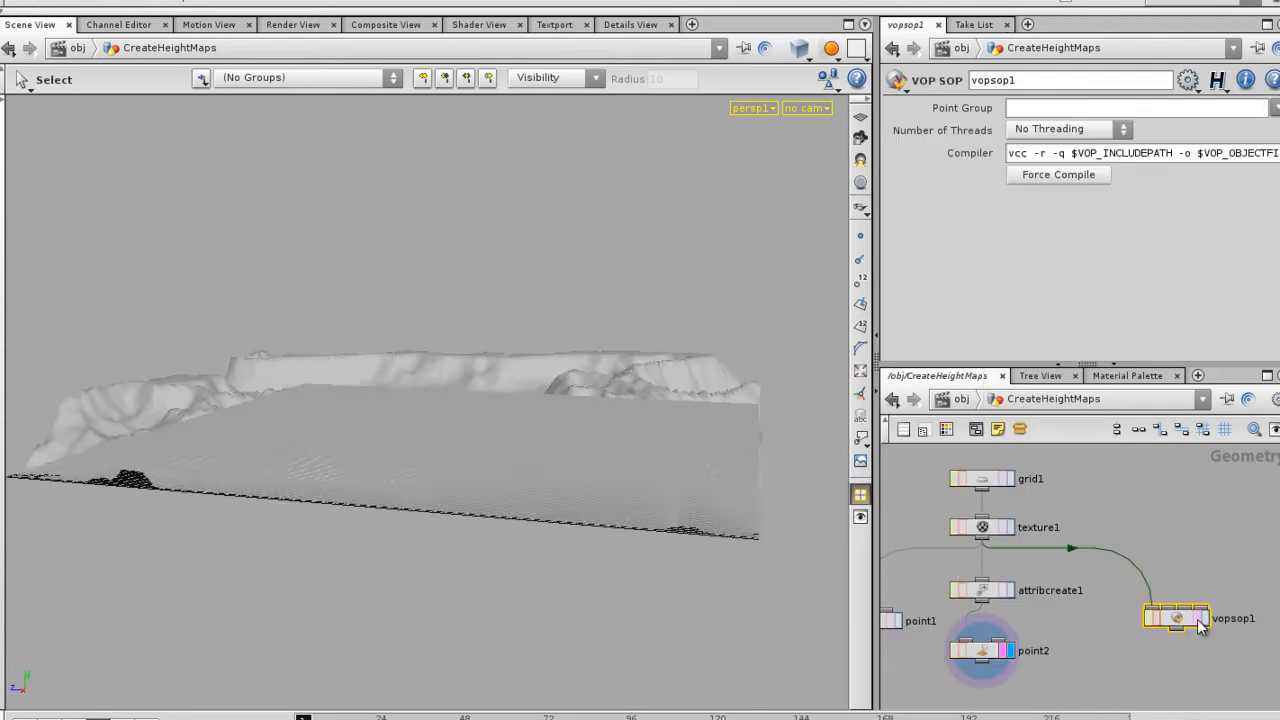
{"action": "key", "text": "Escape"}
{"action": "left_click_drag", "start_coordinate": [557, 483], "coordinate": [454, 534]}
{"action": "key", "text": "s"}
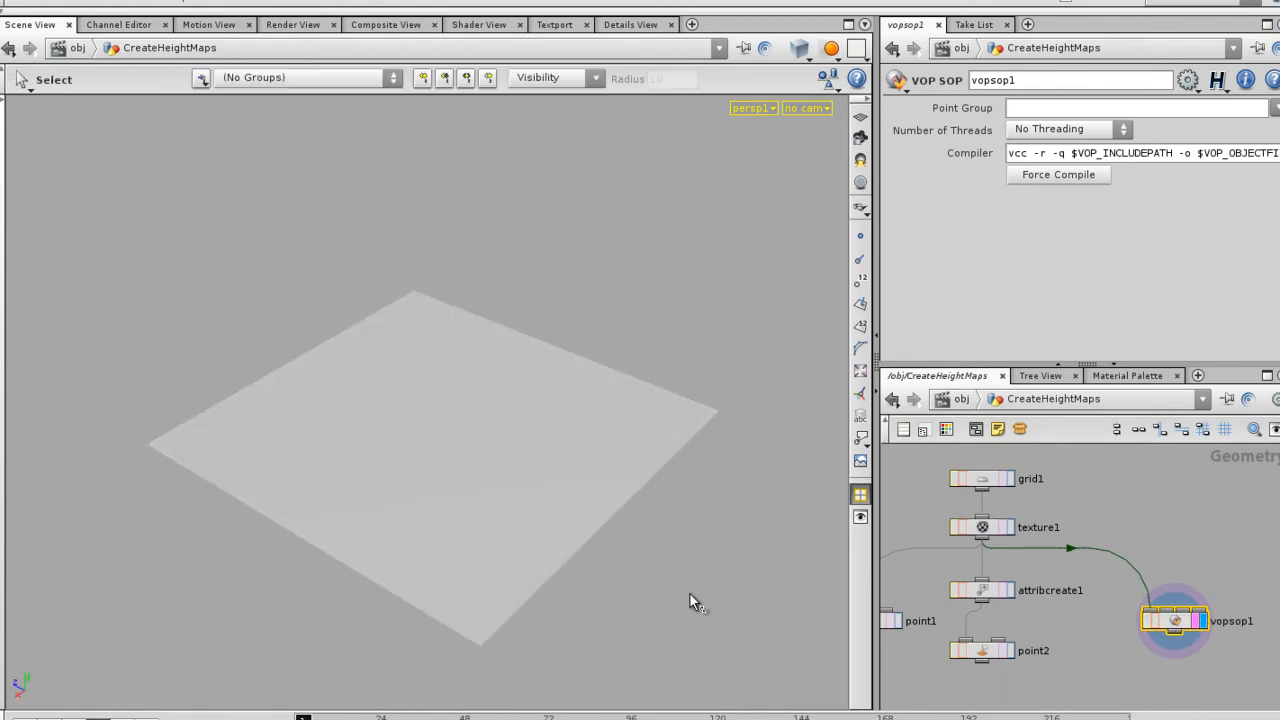
Step: Enter the vopsop1 network and move the global1 and output1 nodes further apart
{"action": "double_click", "coordinate": [1176, 621]}
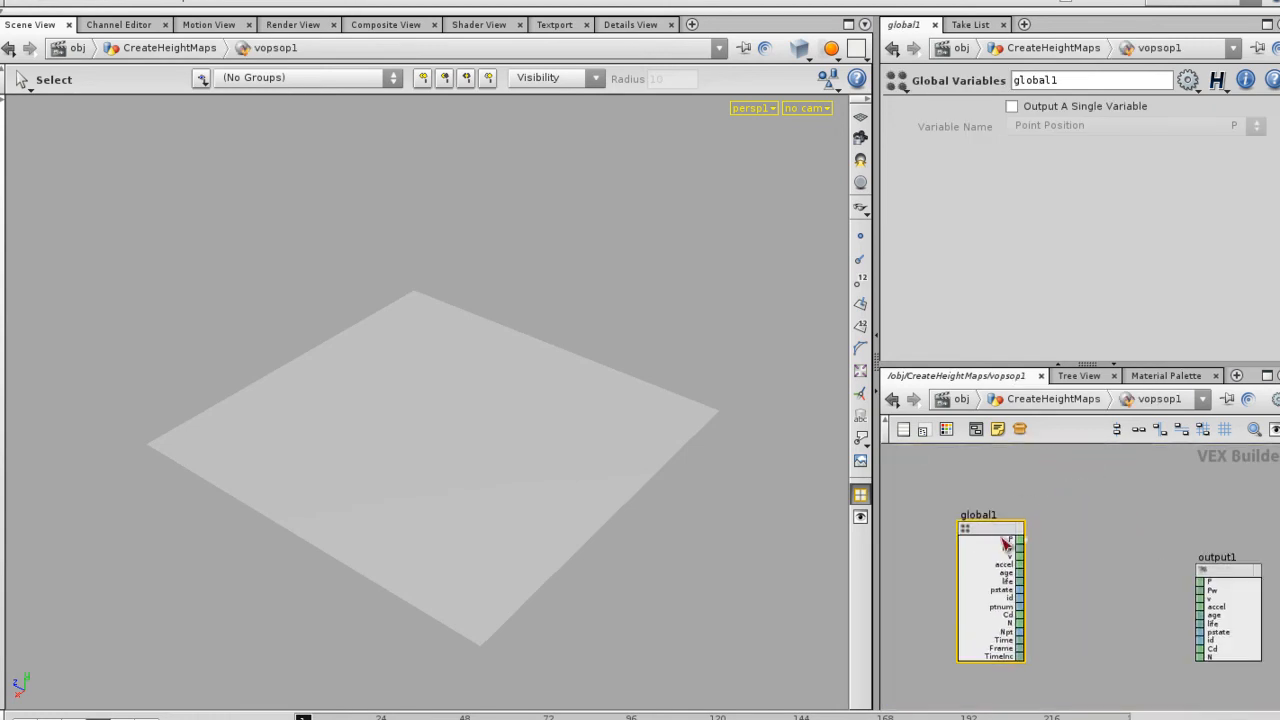
{"action": "left_click_drag", "start_coordinate": [1003, 539], "coordinate": [967, 556]}
{"action": "left_click_drag", "start_coordinate": [1226, 573], "coordinate": [1238, 566]}
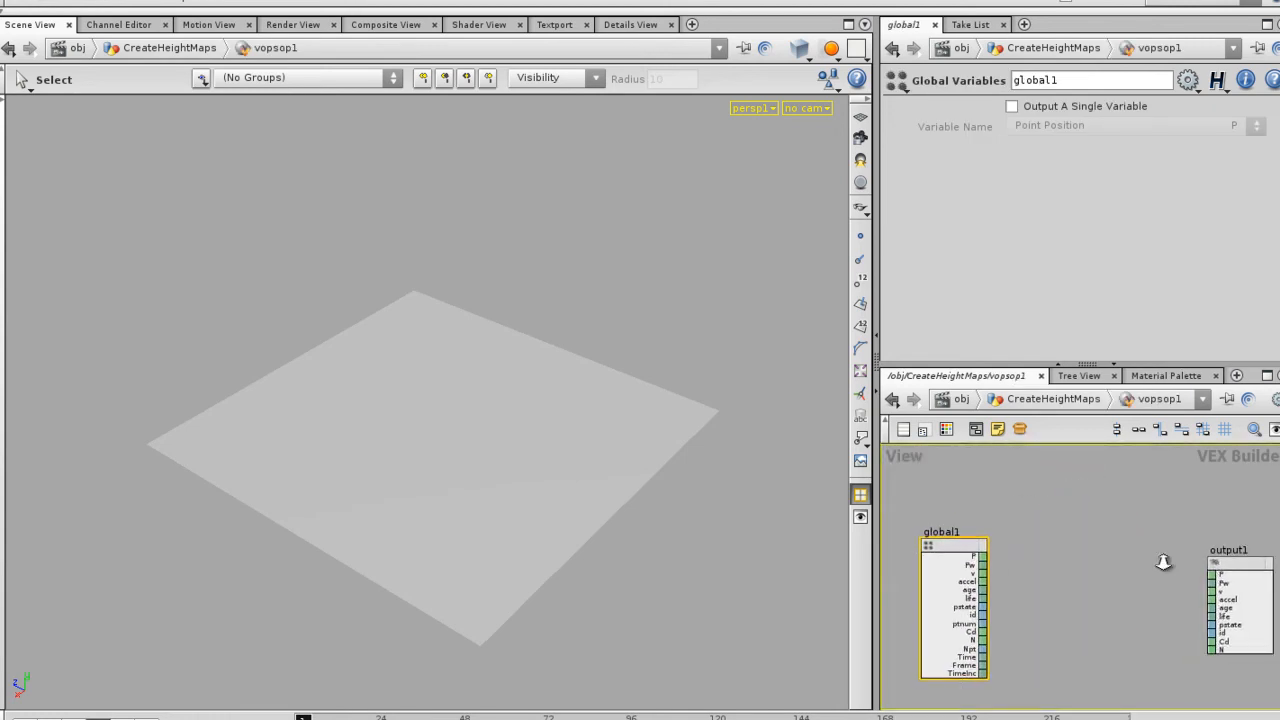
{"action": "scroll", "coordinate": [1140, 563], "scroll_direction": "down", "scroll_amount": 1}
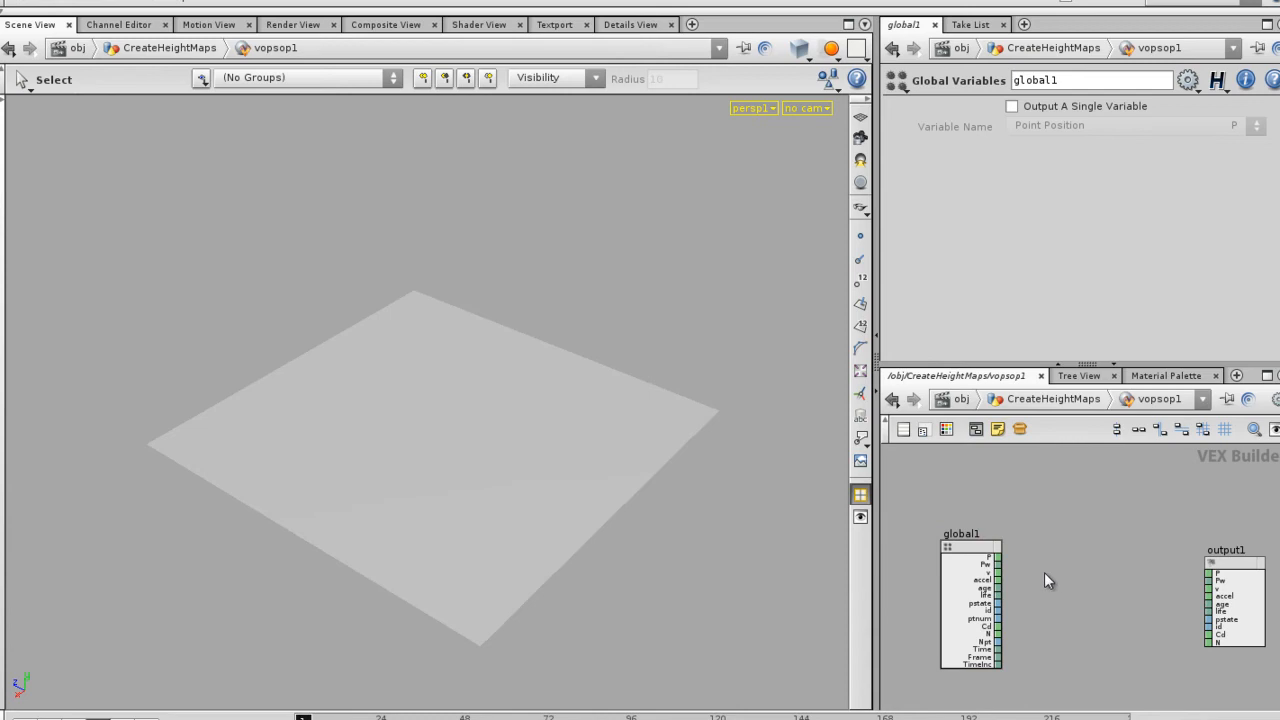
Step: Maximize the network editor and spread global1 and output1 widely to make room for nodes between them
{"action": "key", "text": "ctrl+b"}
{"action": "middle_click_drag", "start_coordinate": [764, 369], "coordinate": [857, 312]}
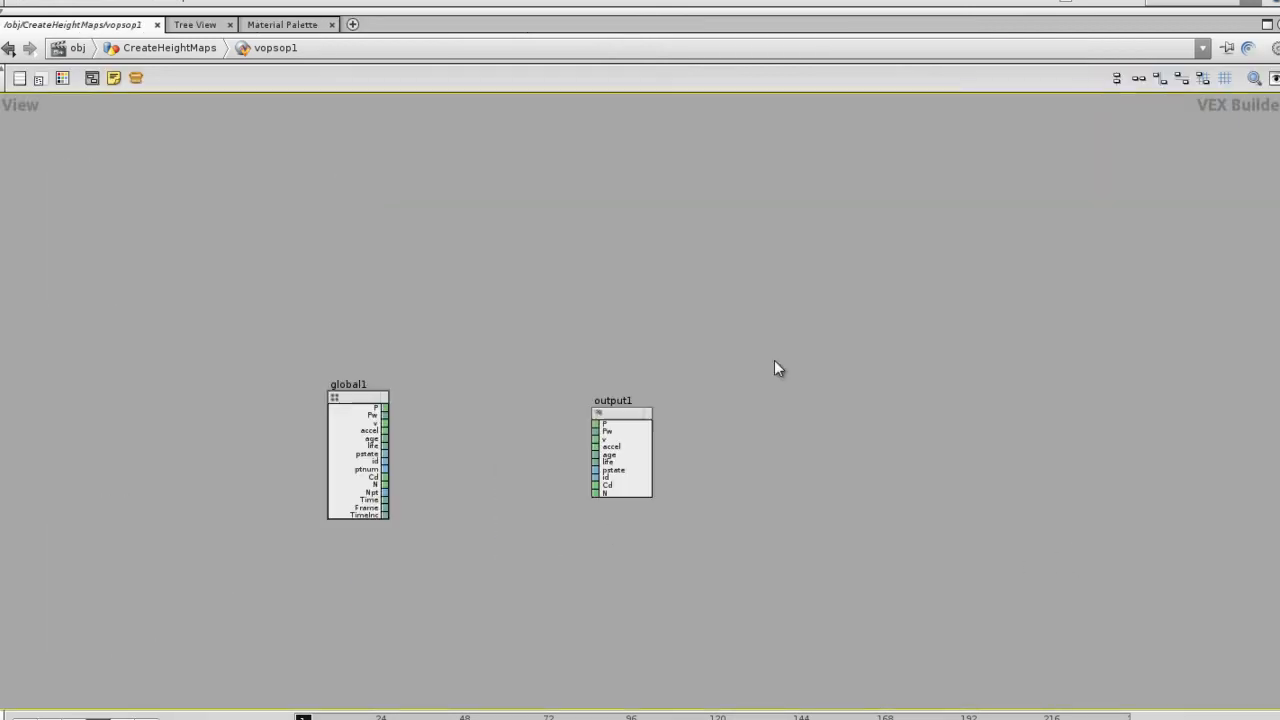
{"action": "left_click_drag", "start_coordinate": [950, 402], "coordinate": [1006, 409]}
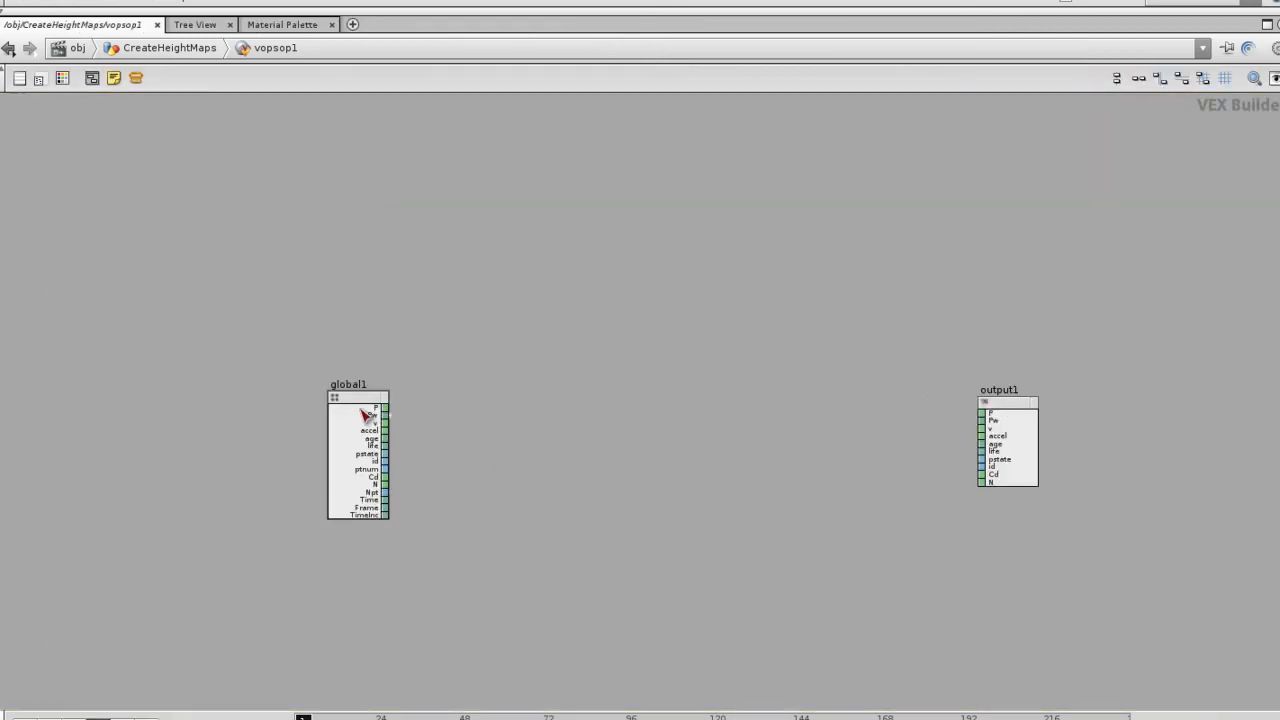
{"action": "left_click_drag", "start_coordinate": [303, 394], "coordinate": [241, 386]}
{"action": "scroll", "coordinate": [396, 433], "scroll_direction": "up", "scroll_amount": 3}
{"action": "middle_click_drag", "start_coordinate": [417, 441], "coordinate": [353, 432]}
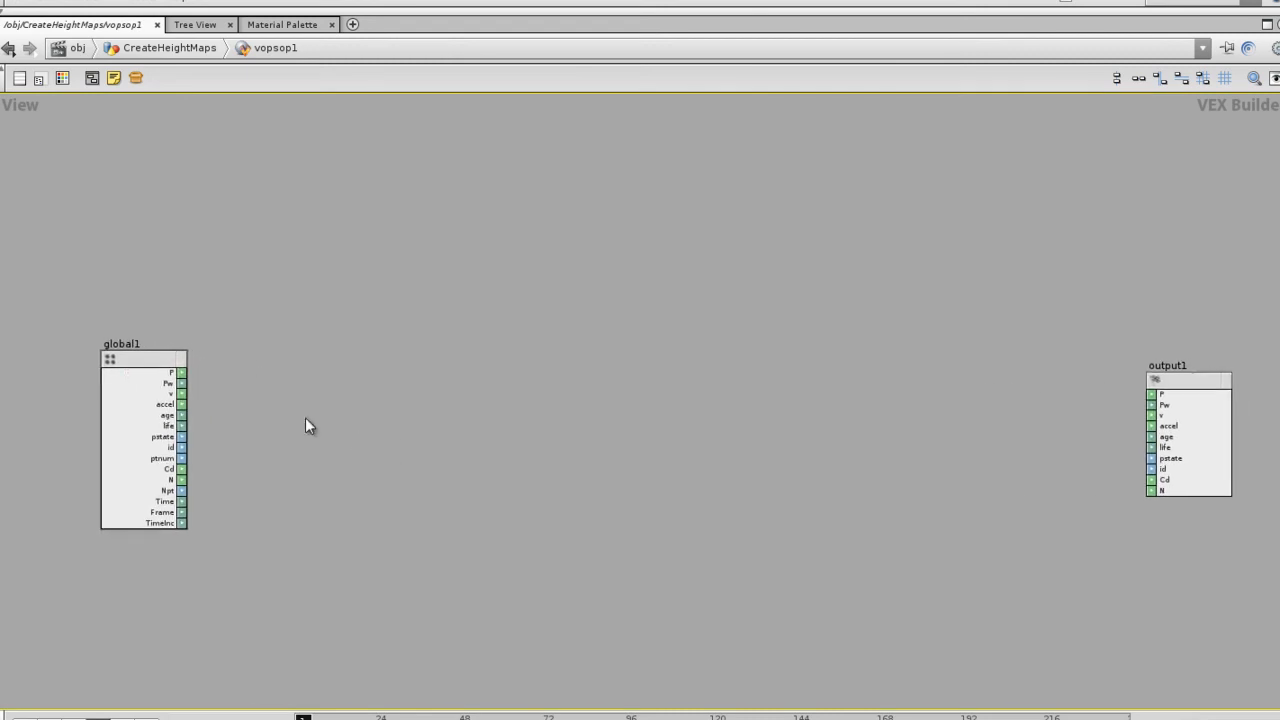
{"action": "left_click_drag", "start_coordinate": [141, 367], "coordinate": [106, 376]}
Step: Add an Import Attribute node above global1
{"action": "key", "text": "Tab"}
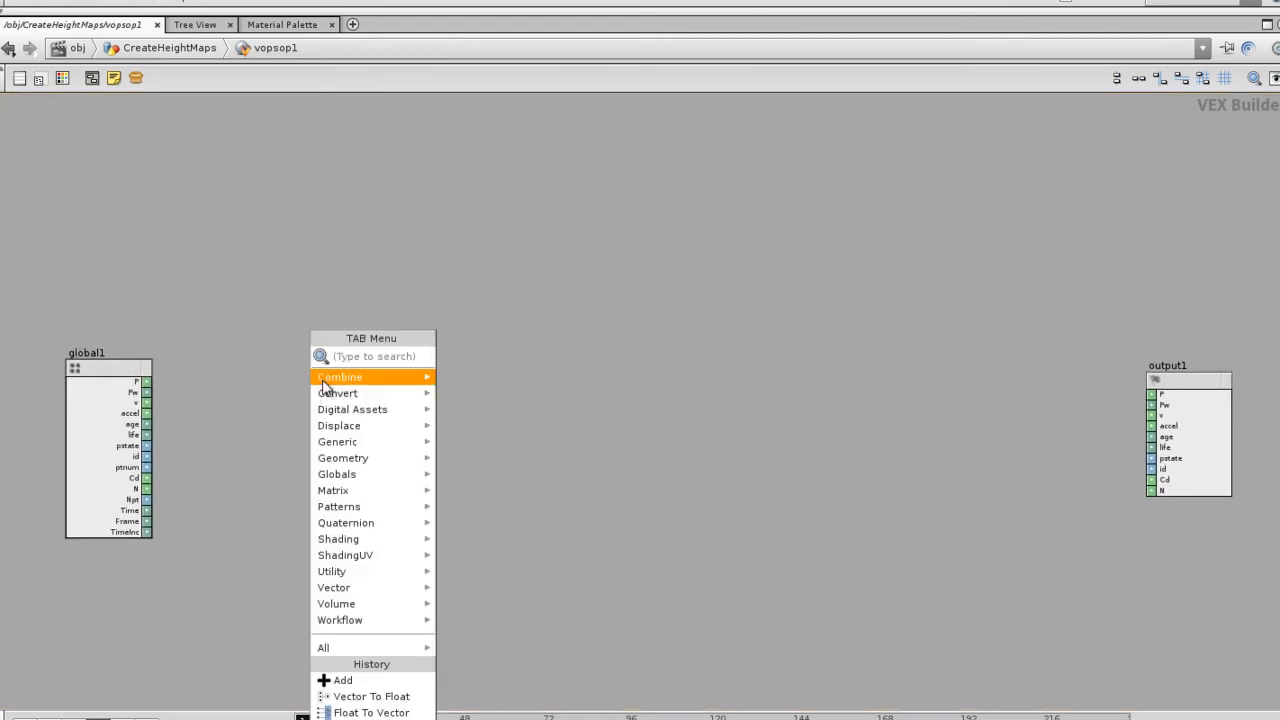
{"action": "mouse_move", "coordinate": [385, 465]}
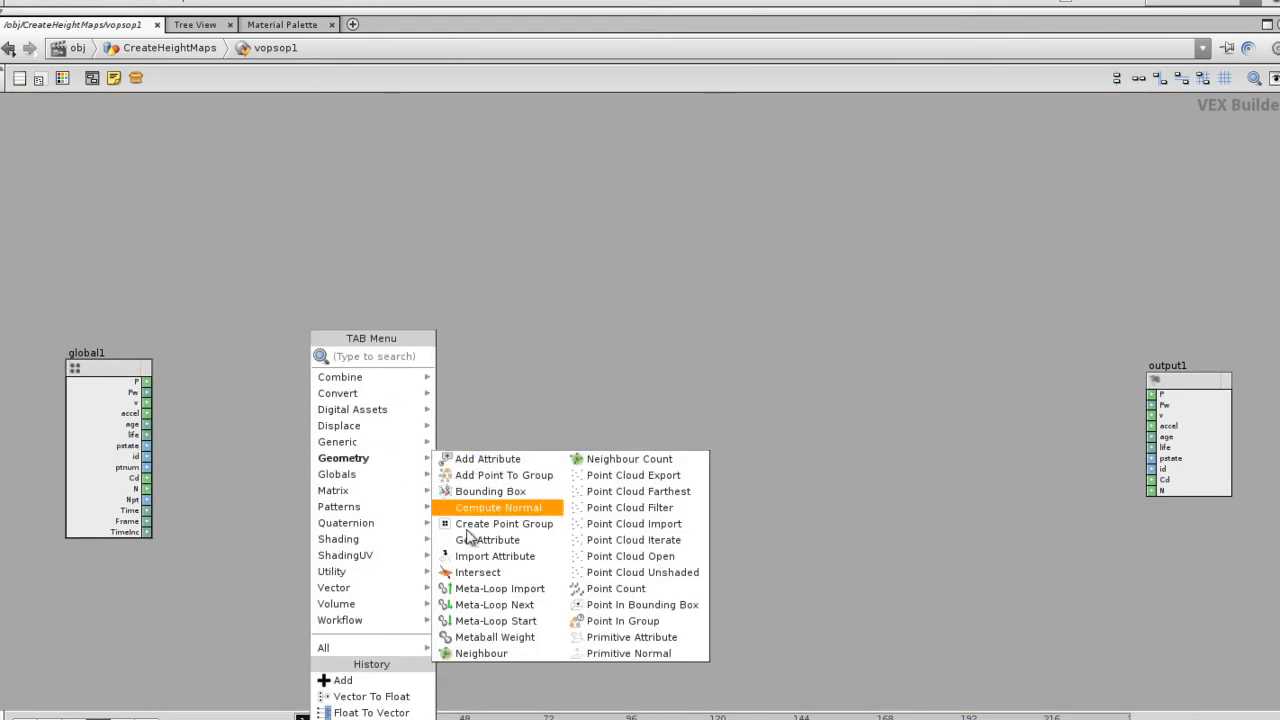
{"action": "left_click", "coordinate": [495, 556]}
{"action": "left_click", "coordinate": [149, 290]}
{"action": "middle_click_drag", "start_coordinate": [240, 347], "coordinate": [386, 347]}
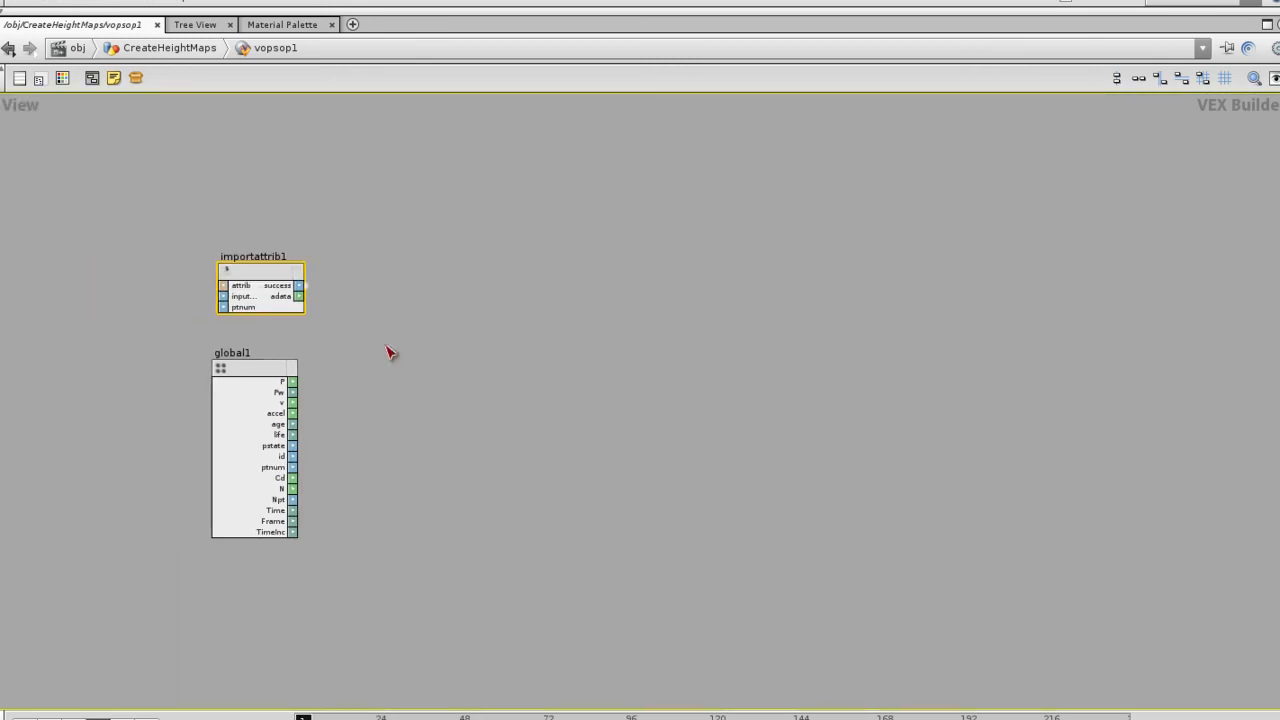
Step: Show the parameters of importattrib1 over the network and set its Attribute to uv
{"action": "key", "text": "p"}
{"action": "middle_click_drag", "start_coordinate": [527, 367], "coordinate": [1070, 229]}
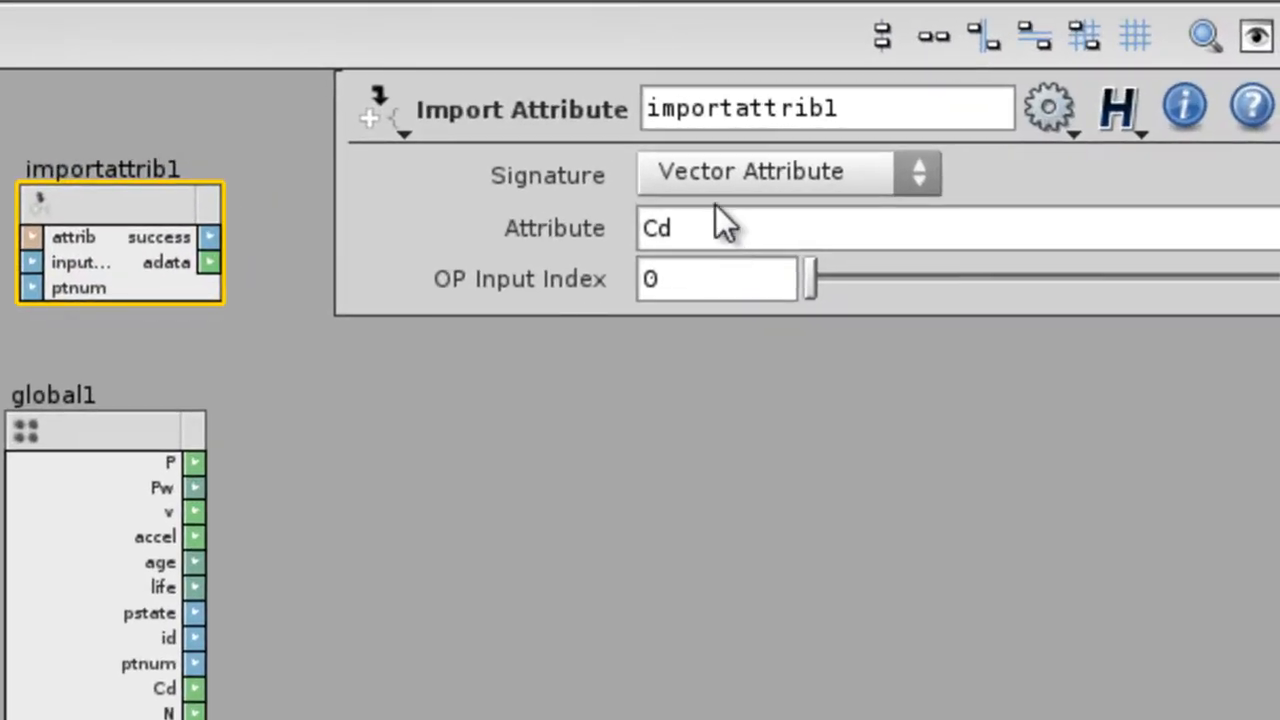
{"action": "middle_click_drag", "start_coordinate": [128, 206], "coordinate": [390, 498]}
{"action": "middle_click_drag", "start_coordinate": [322, 544], "coordinate": [704, 448]}
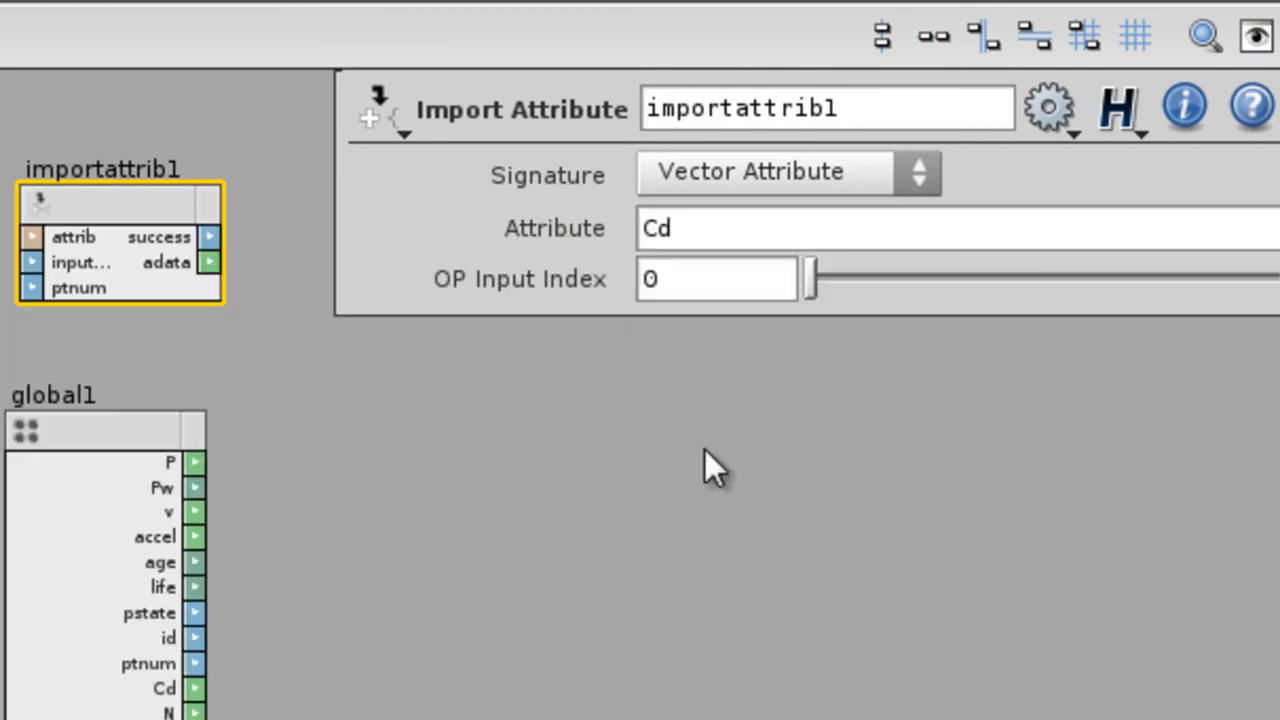
{"action": "double_click", "coordinate": [698, 234]}
{"action": "type", "text": "uv"}
{"action": "key", "text": "Return"}
Step: Add a Vector To Float node beside importattrib1
{"action": "middle_click_drag", "start_coordinate": [130, 218], "coordinate": [514, 615]}
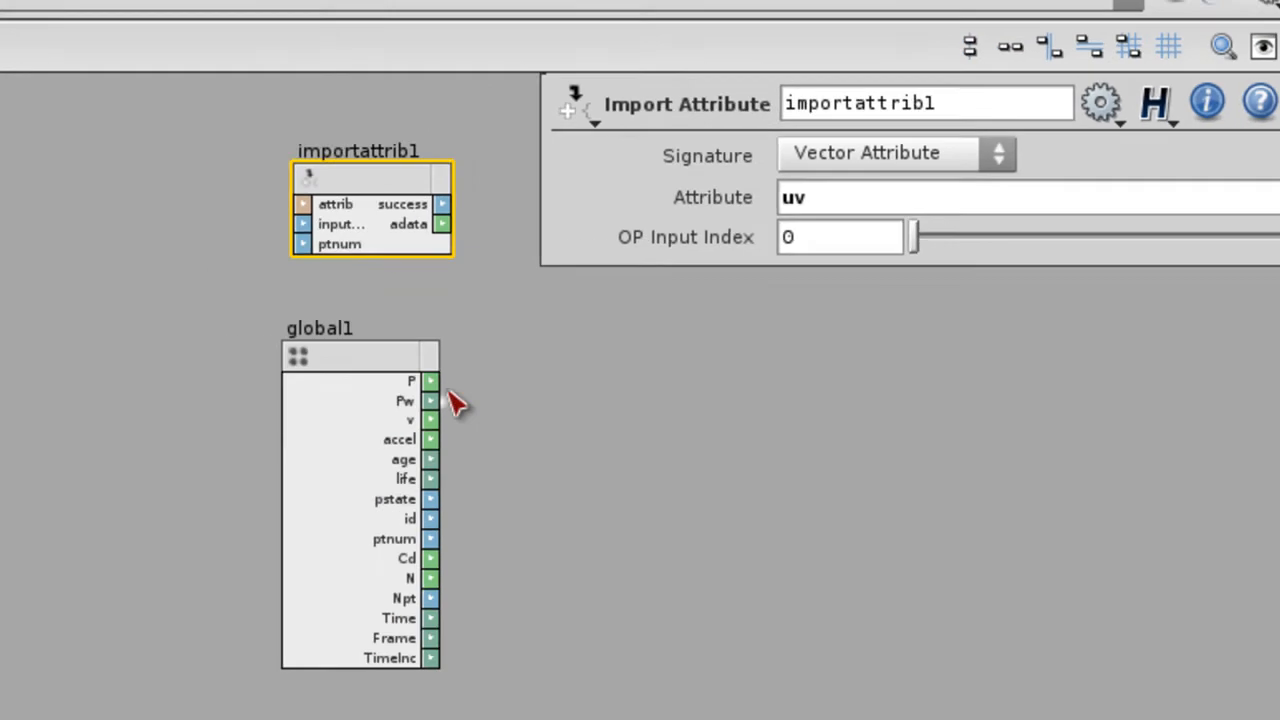
{"action": "middle_click_drag", "start_coordinate": [210, 503], "coordinate": [203, 390]}
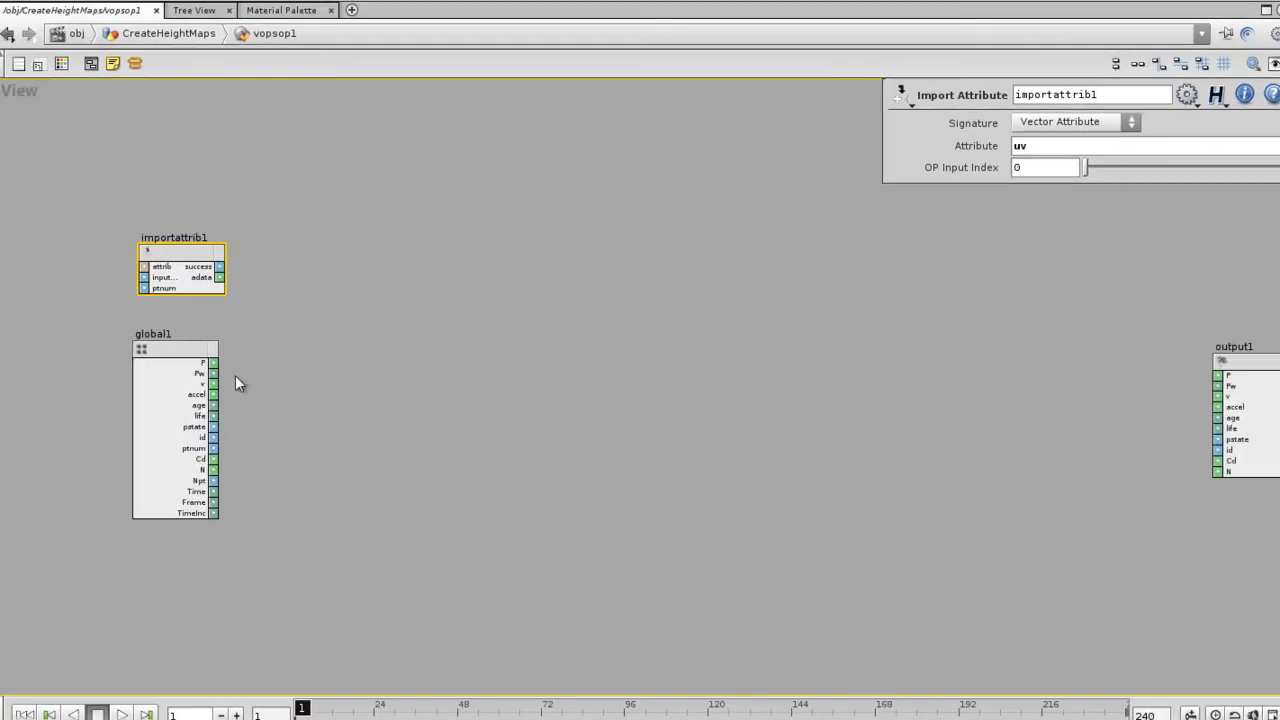
{"action": "scroll", "coordinate": [319, 344], "scroll_direction": "up", "scroll_amount": 1}
{"action": "middle_click_drag", "start_coordinate": [293, 320], "coordinate": [317, 337]}
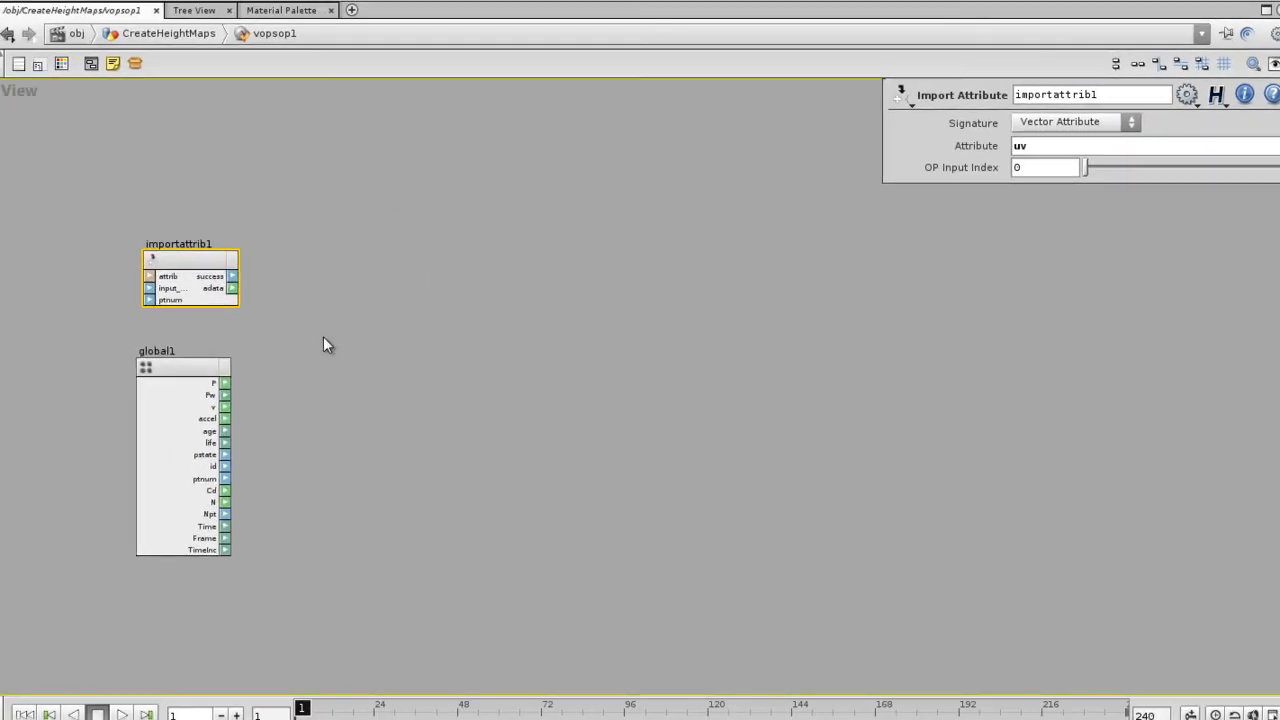
{"action": "scroll", "coordinate": [320, 345], "scroll_direction": "up", "scroll_amount": 1}
{"action": "left_click", "coordinate": [332, 322]}
{"action": "key", "text": "Tab"}
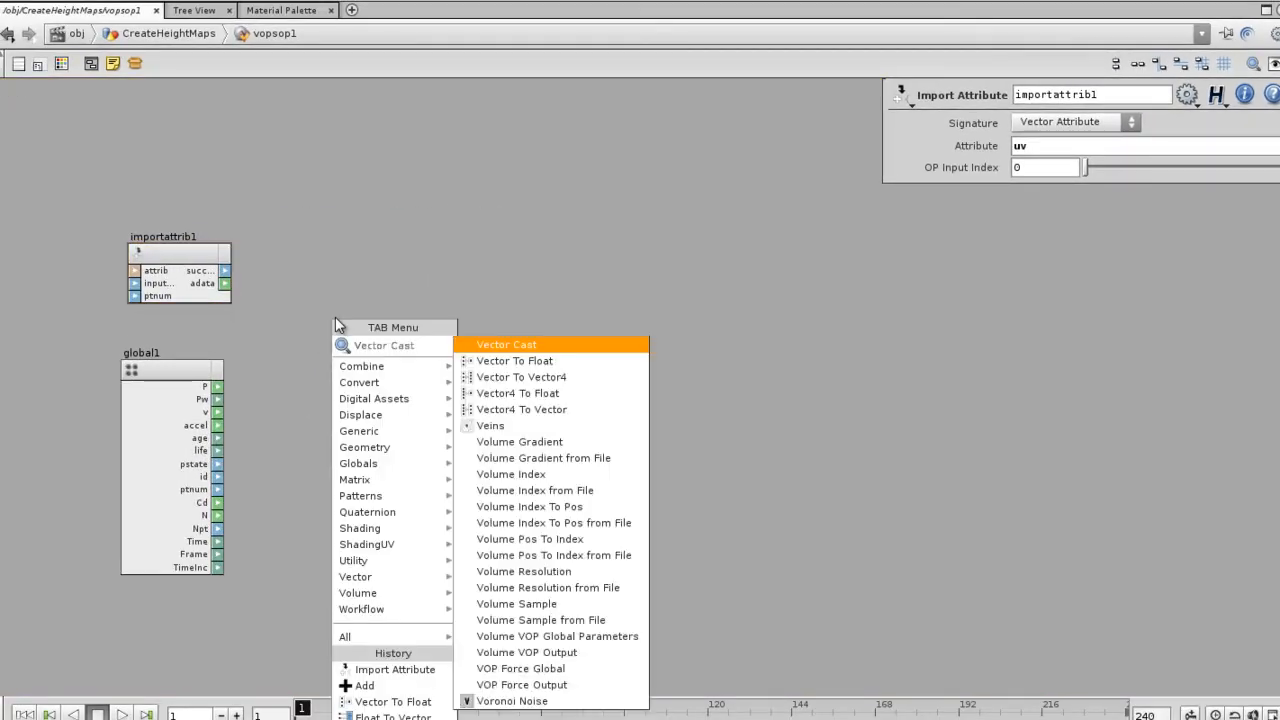
{"action": "left_click", "coordinate": [514, 361]}
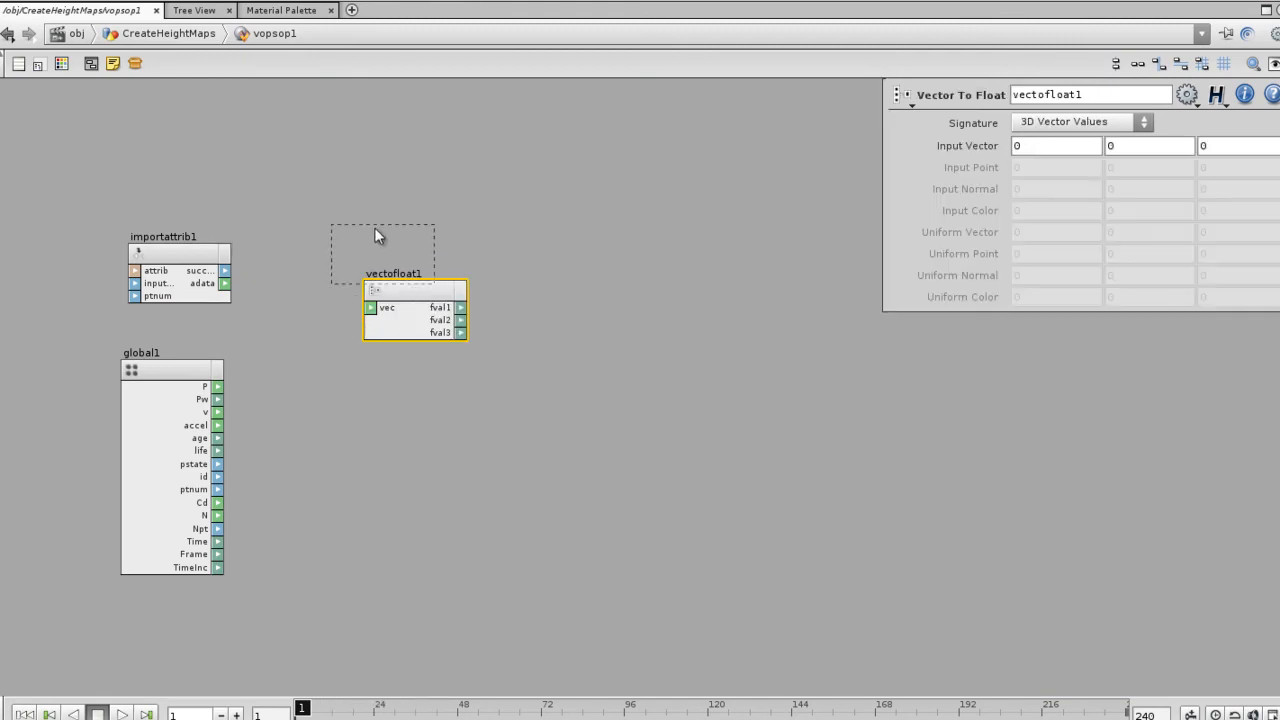
Step: Connect the adata output of importattrib1 to the vec input of vectofloat1 and line the two nodes up
{"action": "left_click_drag", "start_coordinate": [324, 244], "coordinate": [320, 251]}
{"action": "left_click_drag", "start_coordinate": [226, 284], "coordinate": [312, 285]}
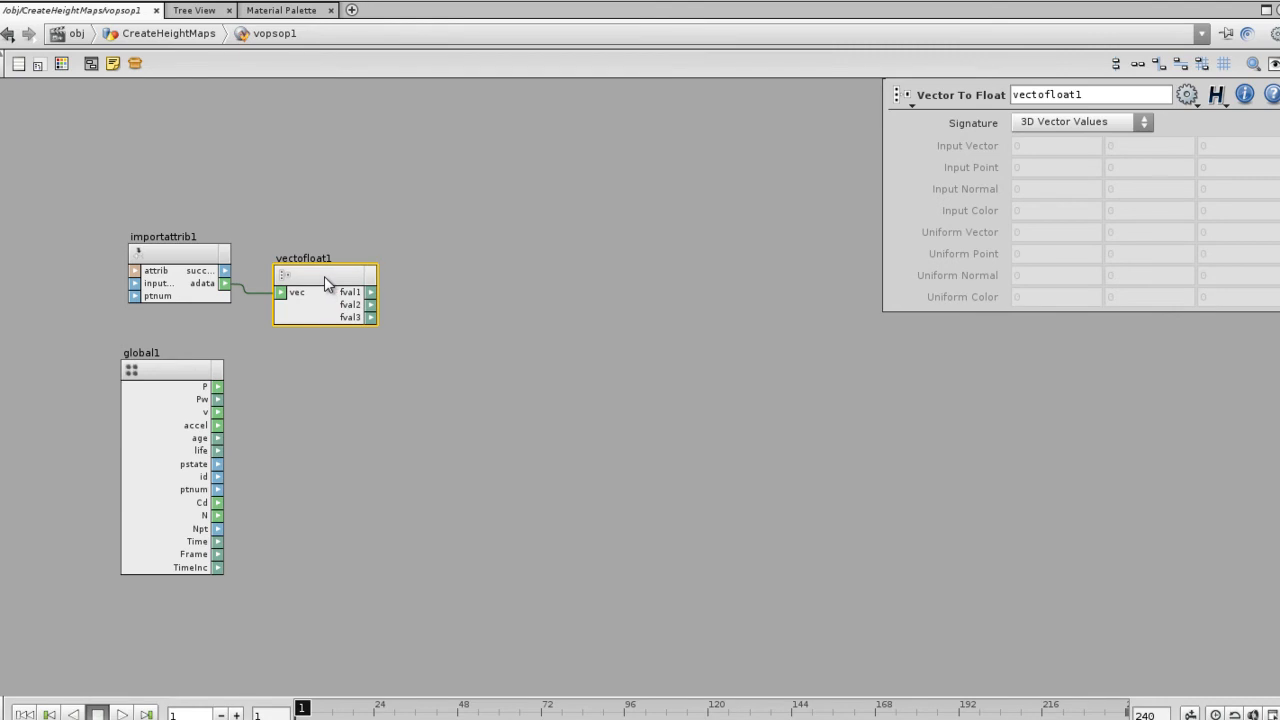
{"action": "left_click_drag", "start_coordinate": [324, 276], "coordinate": [324, 270]}
{"action": "middle_click_drag", "start_coordinate": [396, 362], "coordinate": [414, 343]}
{"action": "left_click_drag", "start_coordinate": [293, 264], "coordinate": [298, 249]}
Step: Add a Color Map node between vectofloat1 and output1 and look at its input connectors up close
{"action": "left_click", "coordinate": [525, 376]}
{"action": "key", "text": "Tab"}
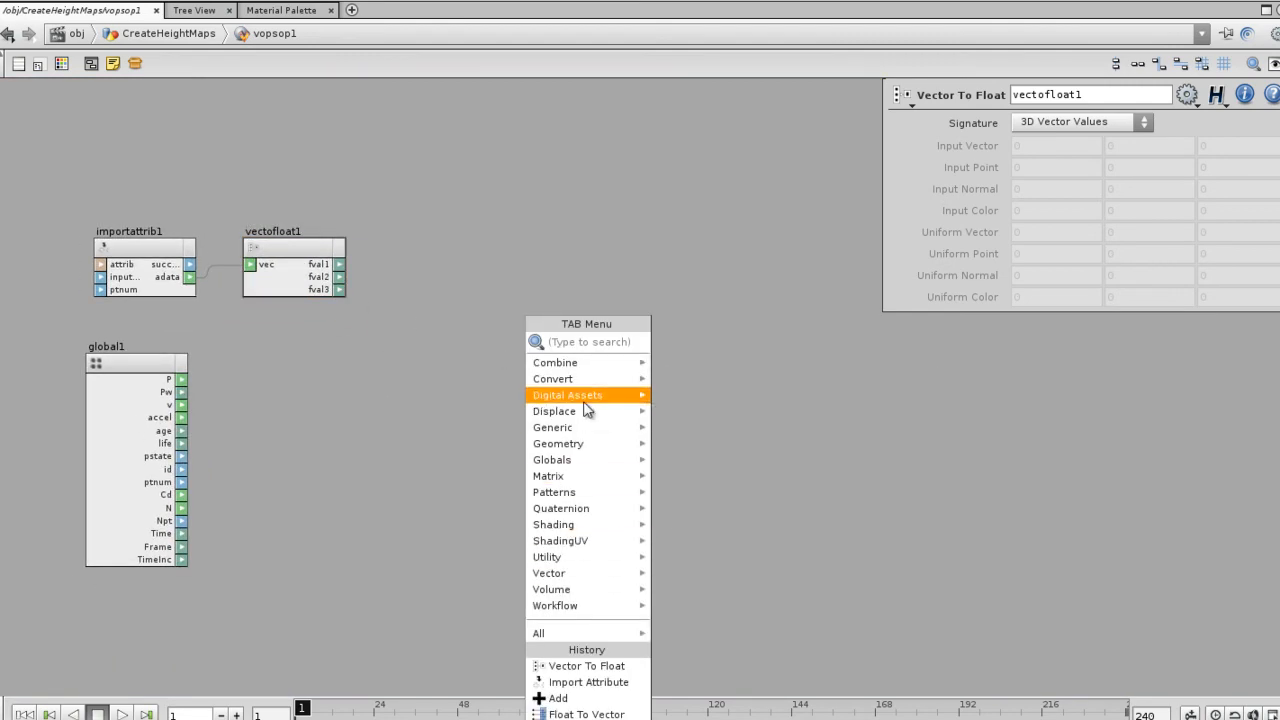
{"action": "mouse_move", "coordinate": [576, 428]}
{"action": "left_click", "coordinate": [700, 527]}
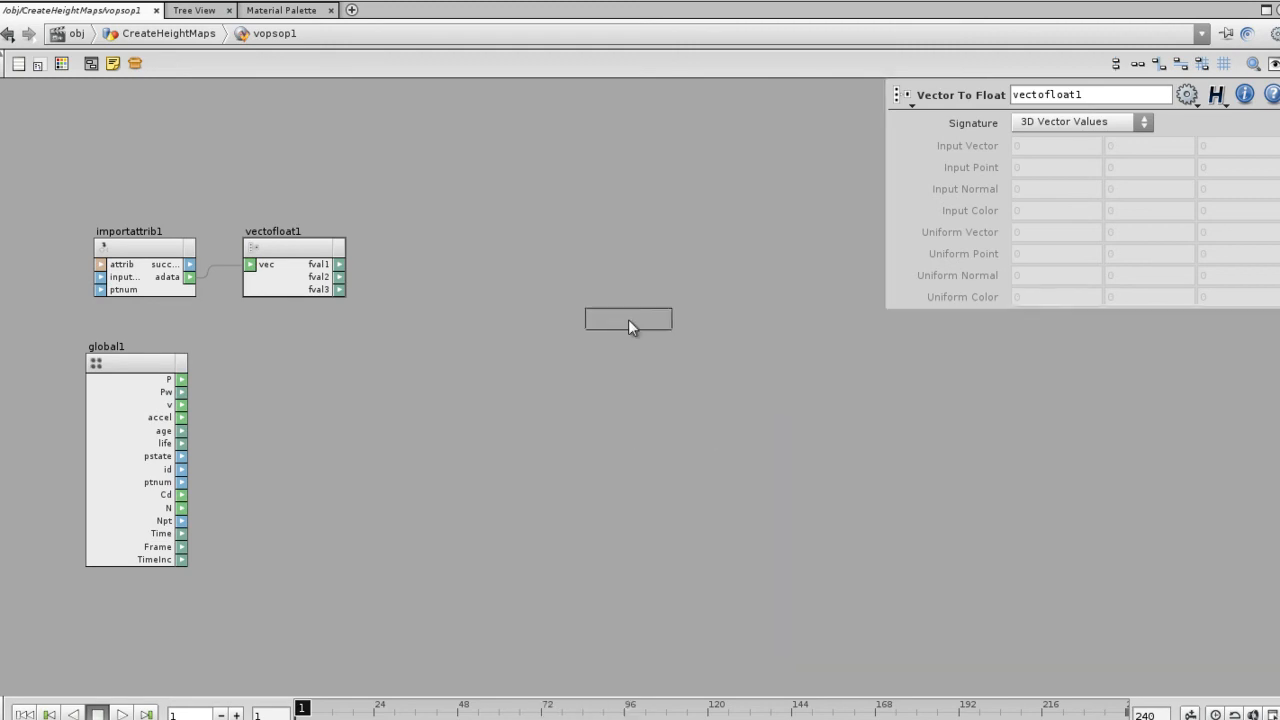
{"action": "left_click", "coordinate": [627, 290]}
{"action": "left_click_drag", "start_coordinate": [621, 293], "coordinate": [556, 301]}
{"action": "right_click_drag", "start_coordinate": [483, 323], "coordinate": [532, 320]}
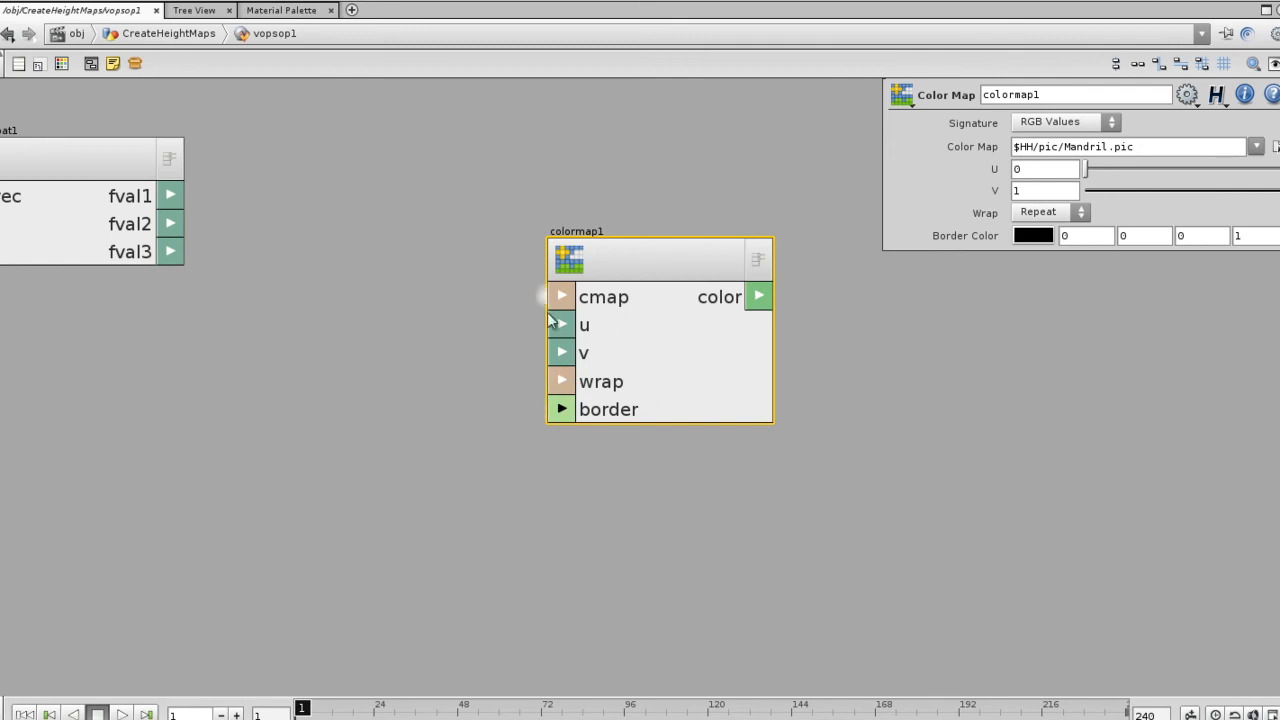
Step: Place colormap1 beside vectofloat1 and connect fval1 to its u input and fval2 to its v input
{"action": "left_click_drag", "start_coordinate": [391, 167], "coordinate": [370, 160]}
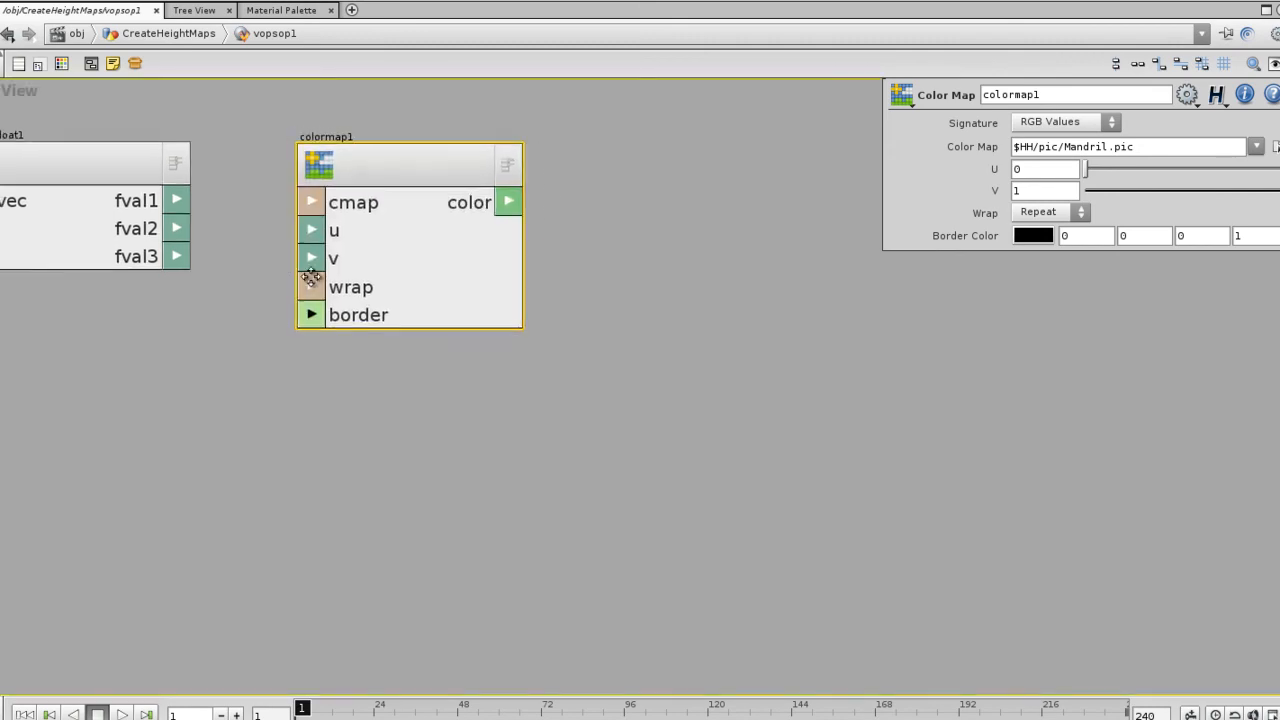
{"action": "middle_click_drag", "start_coordinate": [277, 256], "coordinate": [746, 413]}
{"action": "left_click_drag", "start_coordinate": [648, 354], "coordinate": [703, 245]}
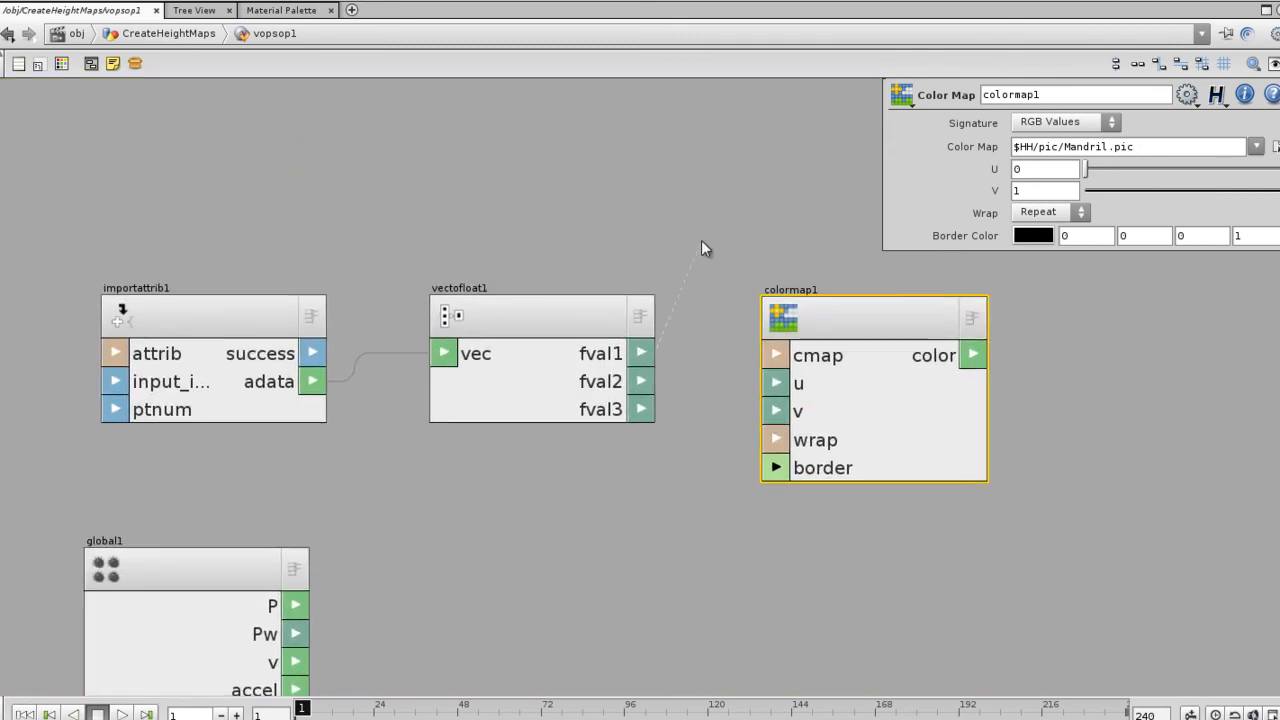
{"action": "mouse_move", "coordinate": [763, 398]}
{"action": "left_mouse_down"}
{"action": "mouse_move", "coordinate": [772, 383]}
{"action": "mouse_move", "coordinate": [771, 410]}
{"action": "left_mouse_up"}
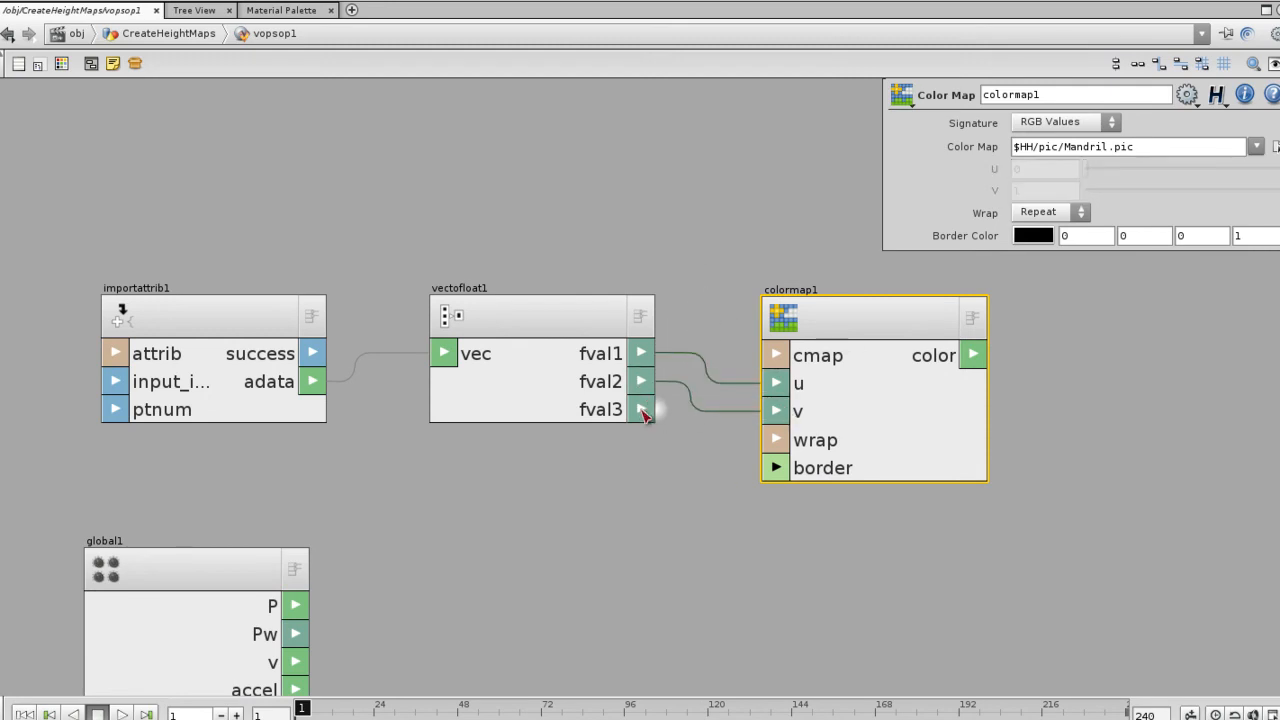
{"action": "left_click", "coordinate": [652, 528]}
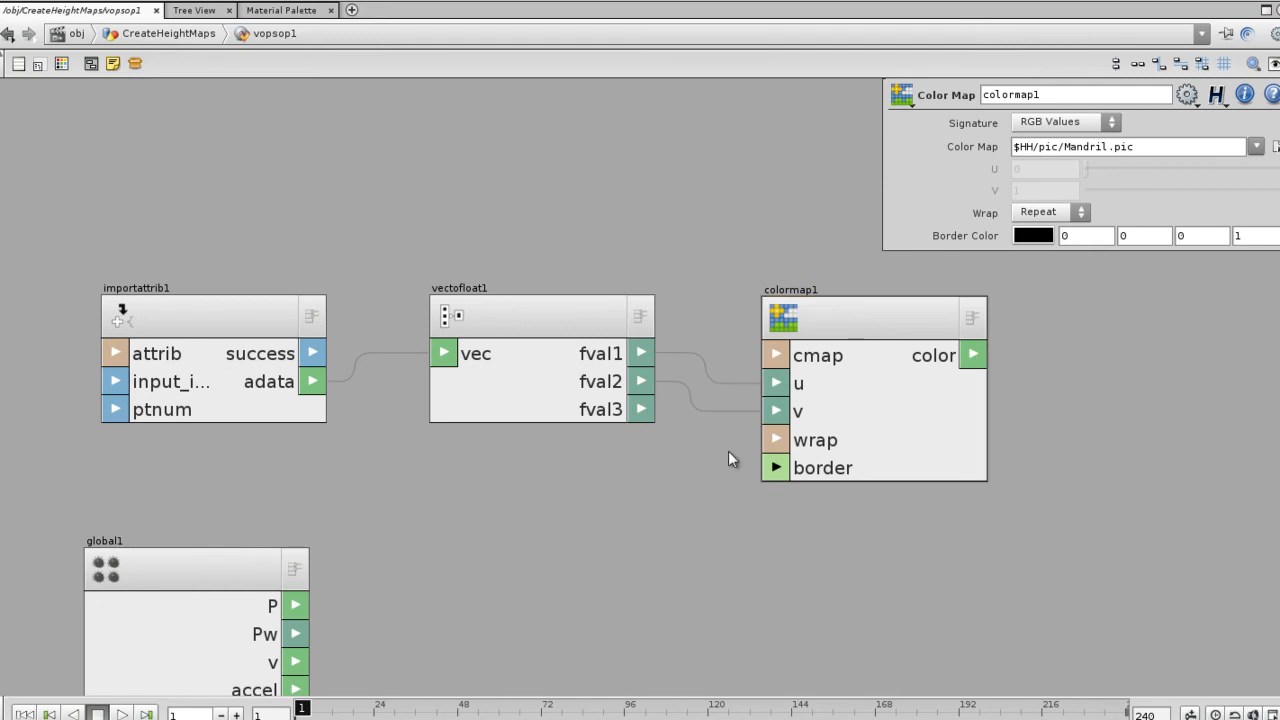
Step: Move colormap1 further away from vectofloat1 and look at its Color Map file path
{"action": "left_click_drag", "start_coordinate": [888, 318], "coordinate": [889, 318]}
{"action": "middle_click_drag", "start_coordinate": [702, 498], "coordinate": [522, 518]}
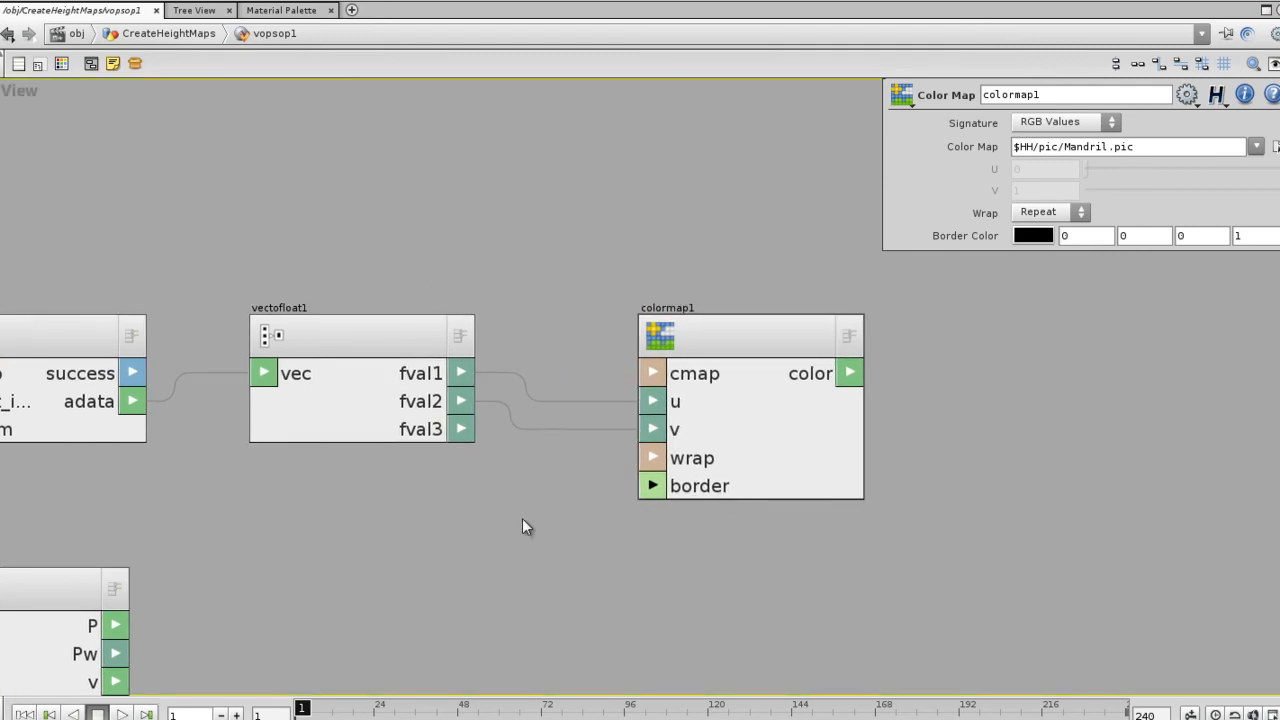
{"action": "left_click_drag", "start_coordinate": [877, 361], "coordinate": [912, 361]}
{"action": "middle_click_drag", "start_coordinate": [569, 381], "coordinate": [487, 452]}
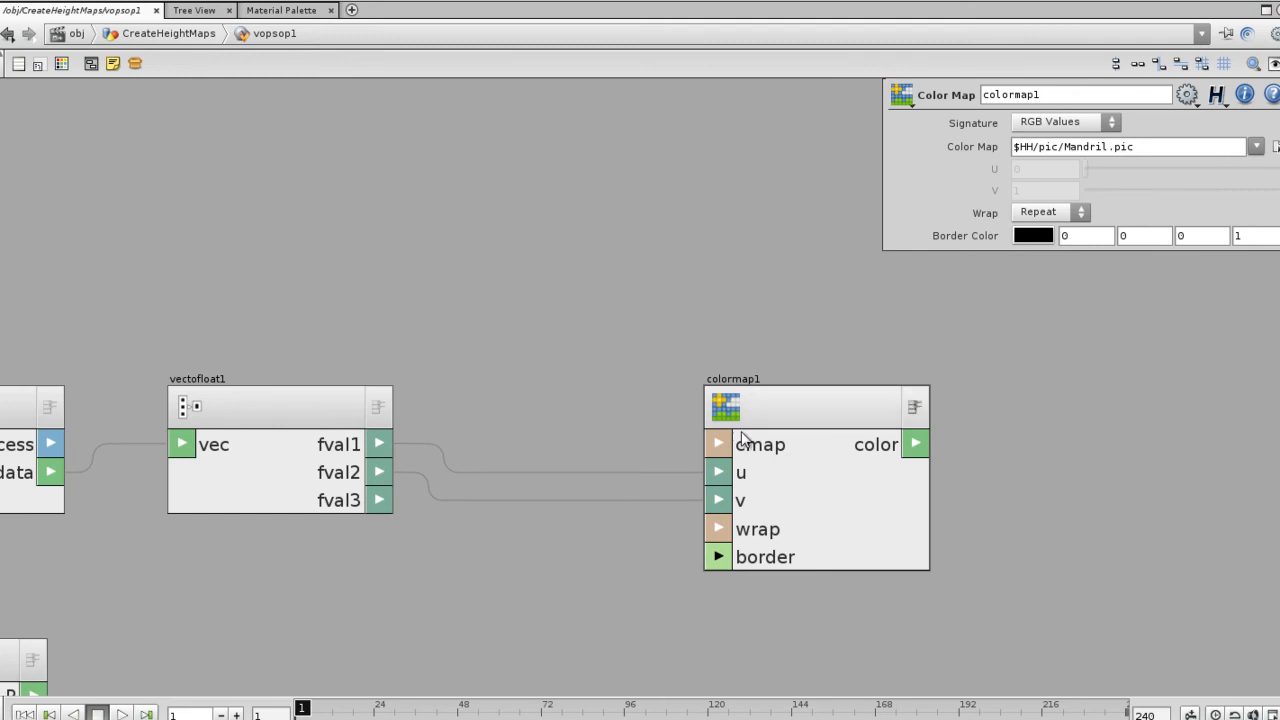
{"action": "left_click", "coordinate": [805, 411]}
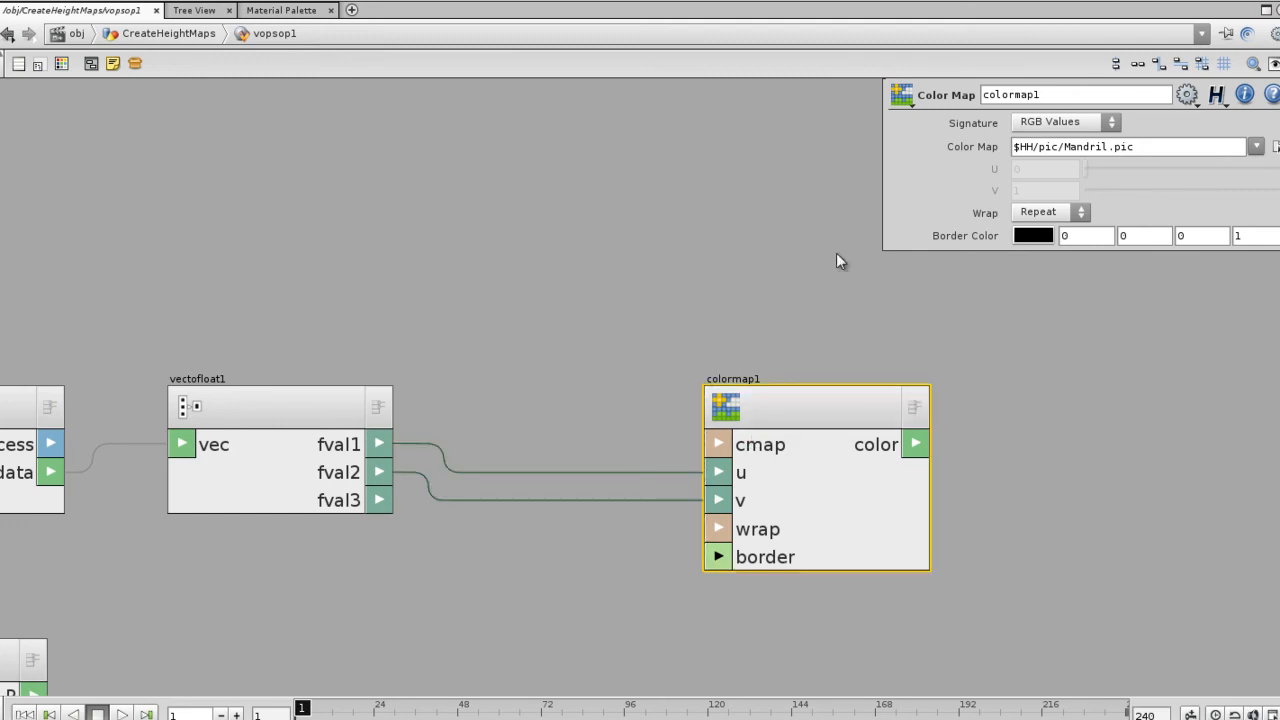
{"action": "double_click", "coordinate": [1117, 147]}
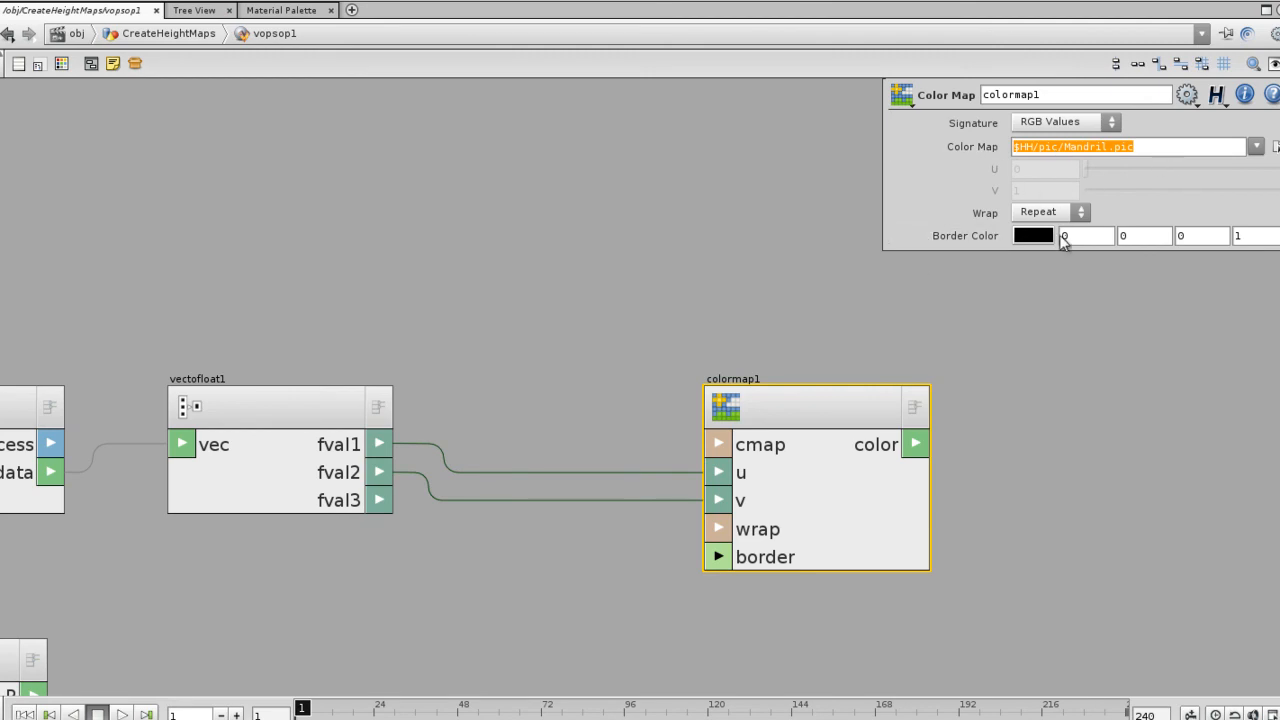
{"action": "left_click", "coordinate": [1008, 353]}
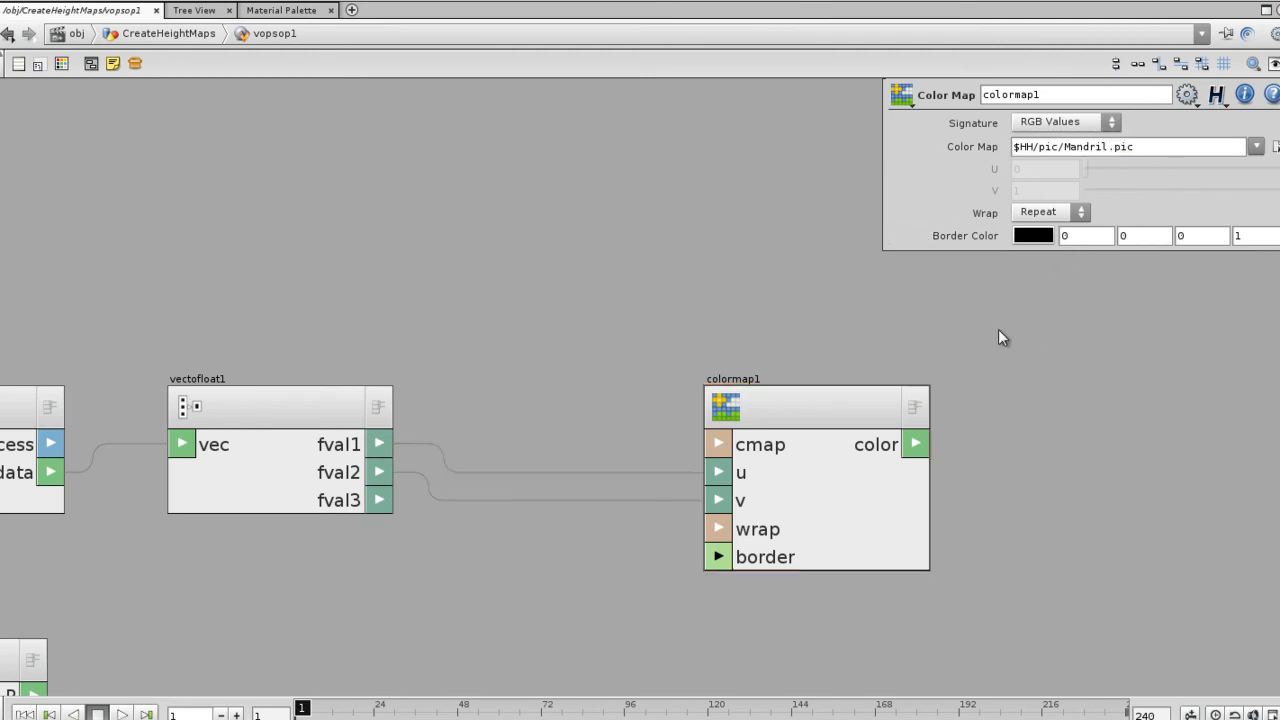
Step: Create a parameter node for colormap1's cmap input and place it above vectofloat1
{"action": "right_click", "coordinate": [728, 446]}
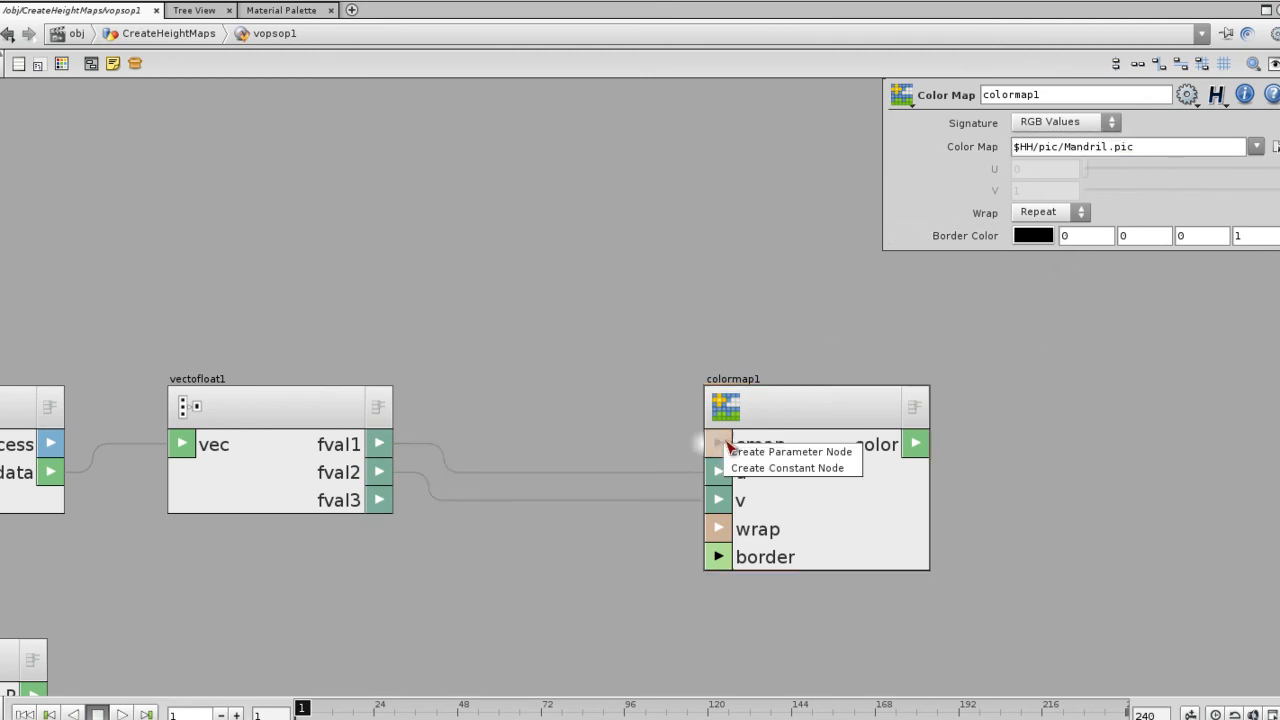
{"action": "left_click", "coordinate": [791, 452]}
{"action": "left_click_drag", "start_coordinate": [371, 320], "coordinate": [407, 202]}
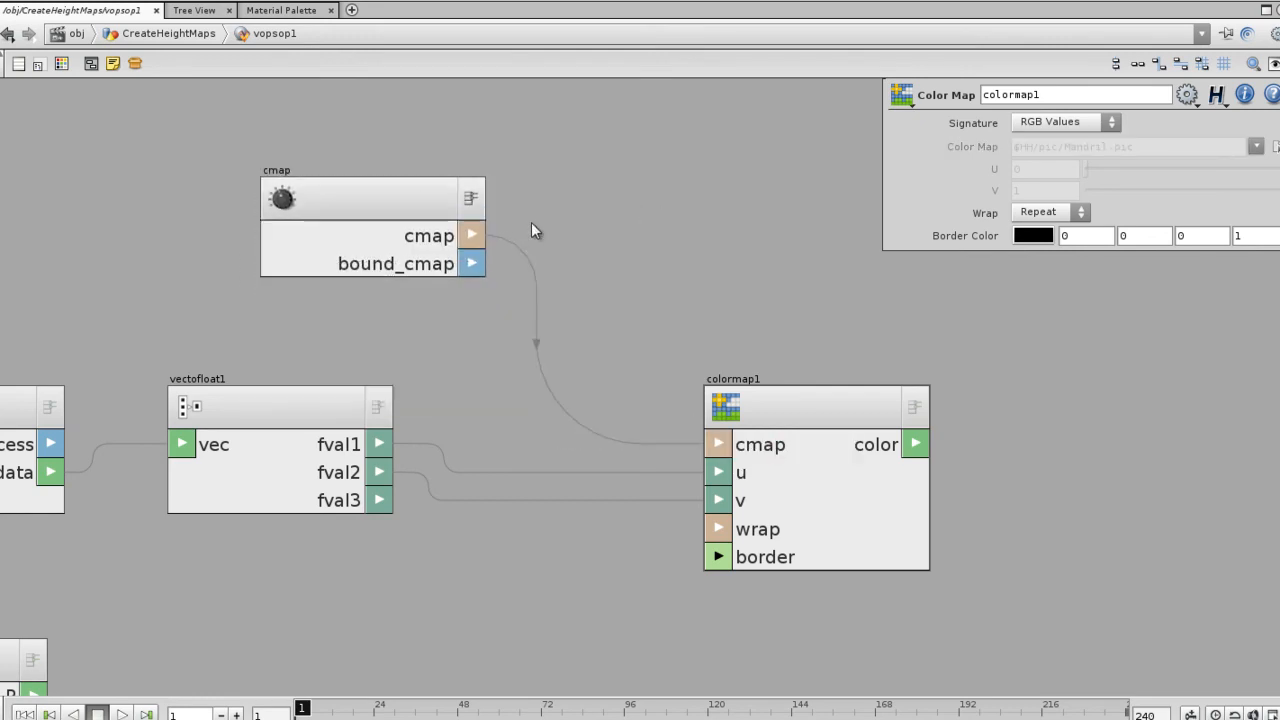
Step: Add a Luminance node after colormap1, line it up, and connect the color output to its rgb input
{"action": "scroll", "coordinate": [798, 343], "scroll_direction": "down", "scroll_amount": 3}
{"action": "left_click", "coordinate": [829, 378]}
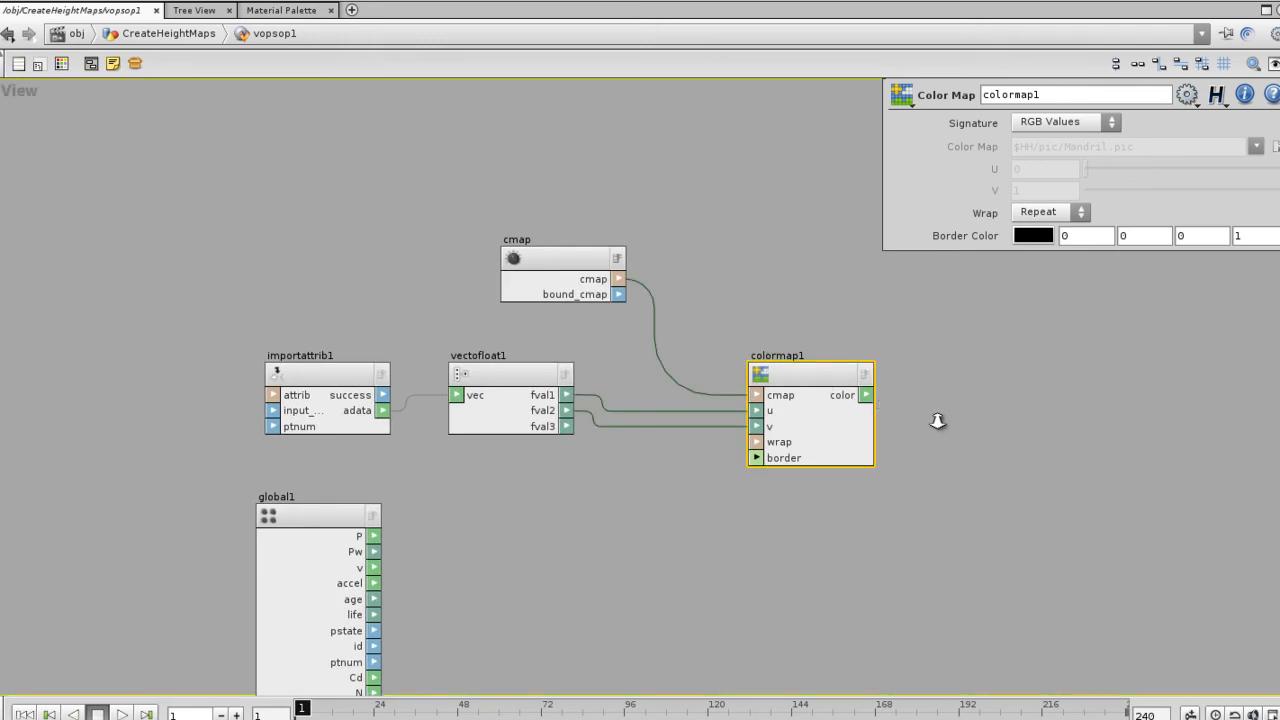
{"action": "scroll", "coordinate": [930, 416], "scroll_direction": "down", "scroll_amount": 3}
{"action": "middle_click_drag", "start_coordinate": [874, 399], "coordinate": [768, 371]}
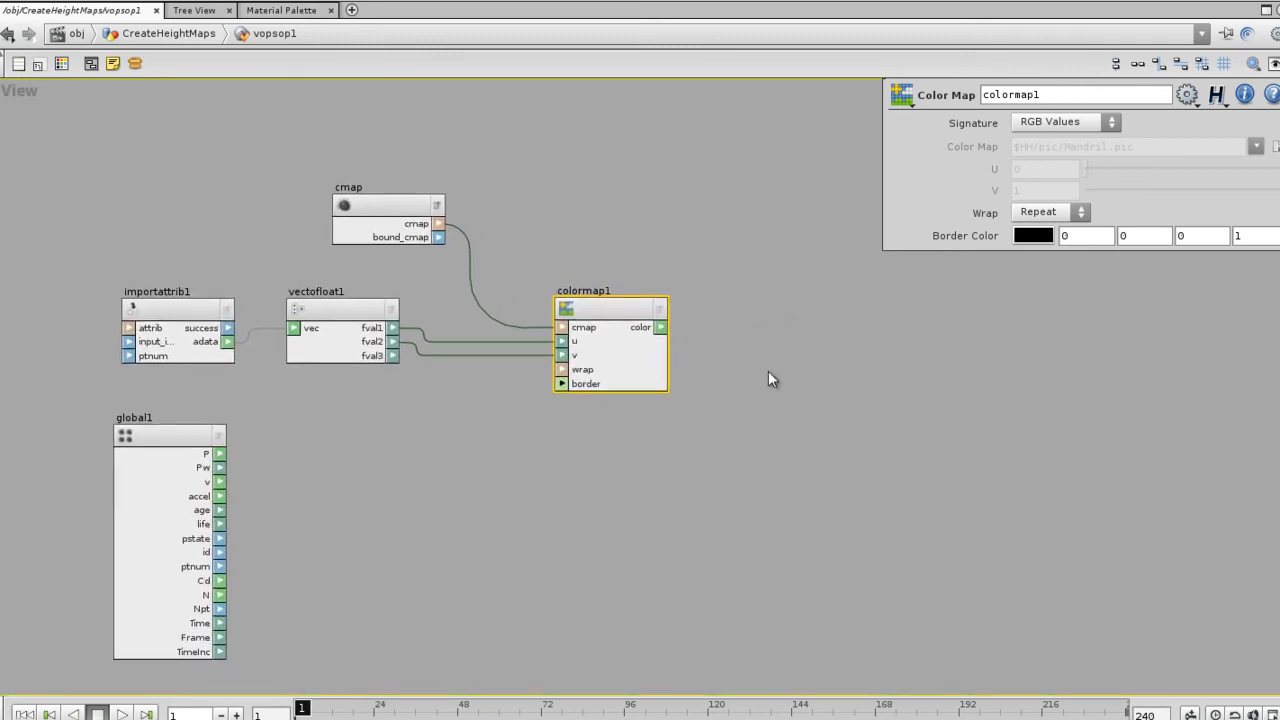
{"action": "middle_click_drag", "start_coordinate": [864, 398], "coordinate": [786, 426]}
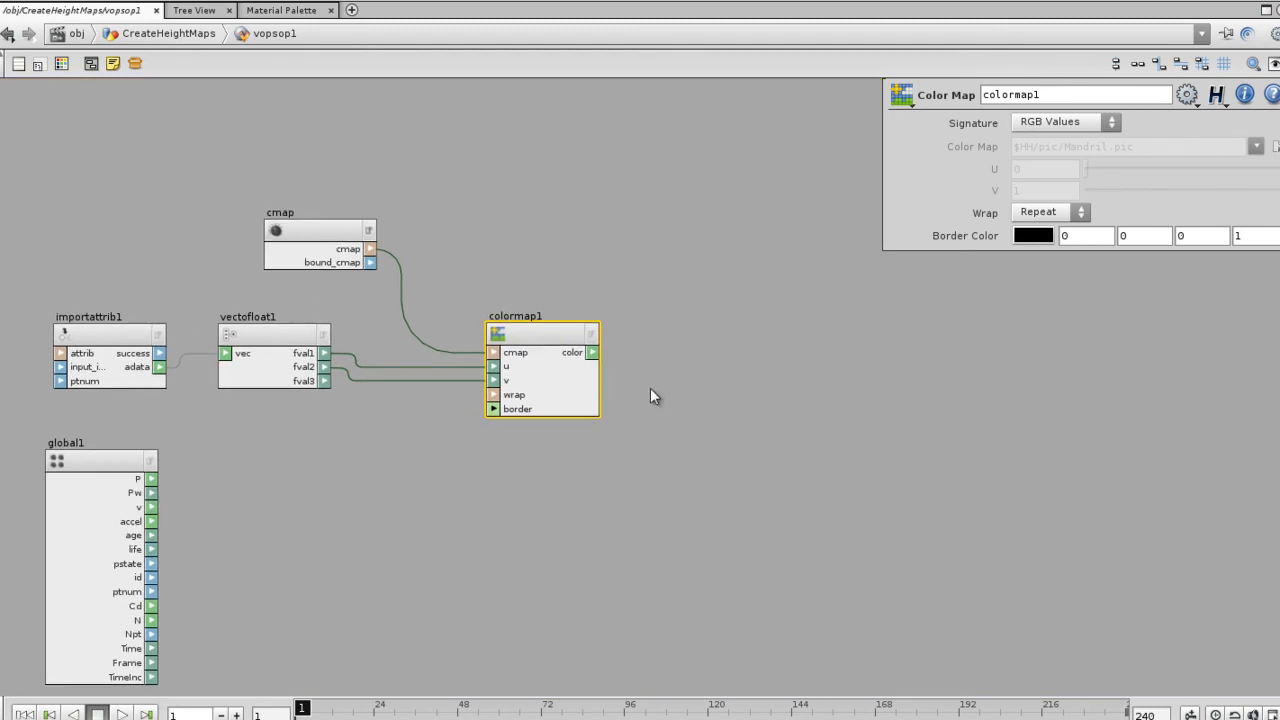
{"action": "left_click", "coordinate": [663, 360]}
{"action": "key", "text": "Tab"}
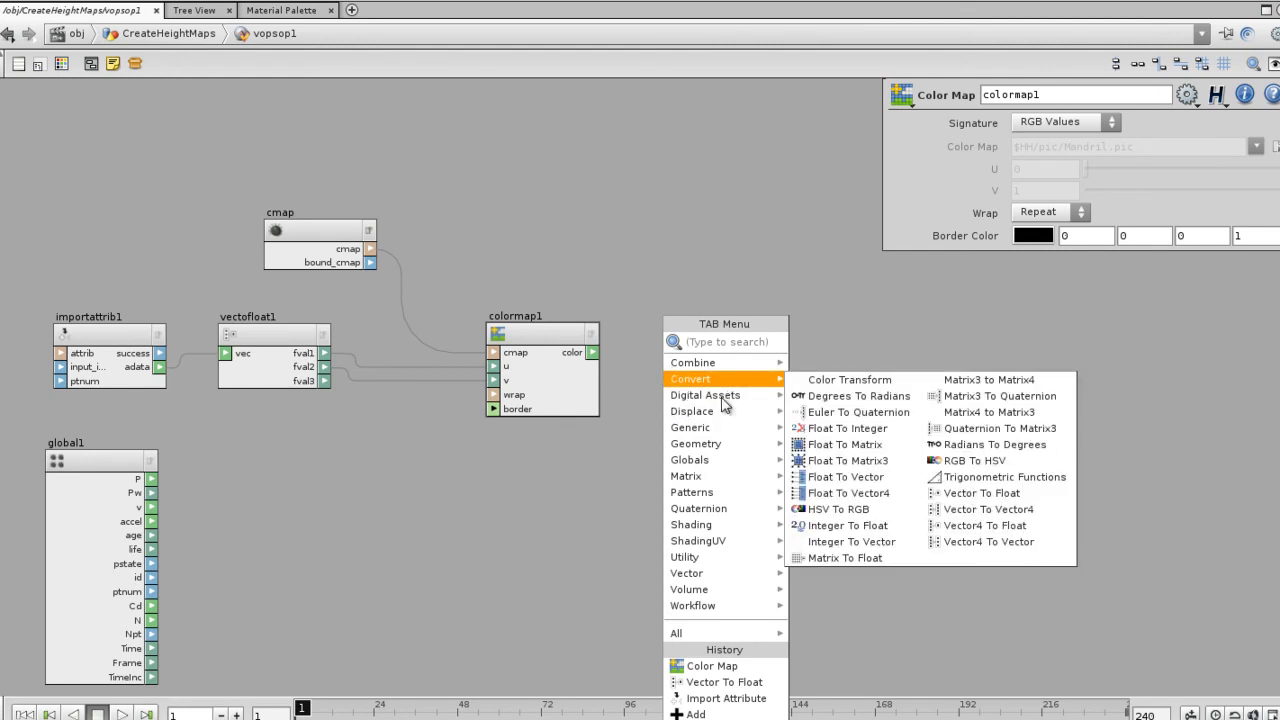
{"action": "mouse_move", "coordinate": [717, 432]}
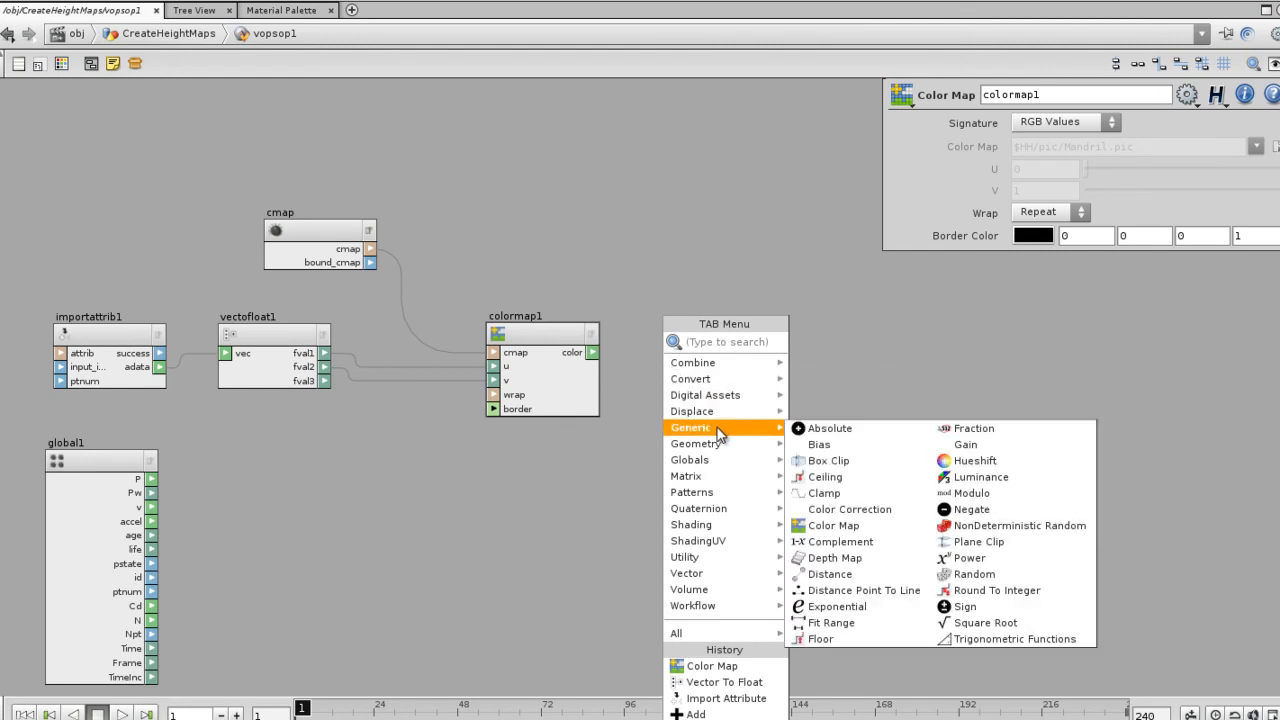
{"action": "left_click", "coordinate": [978, 477]}
{"action": "left_click", "coordinate": [781, 347]}
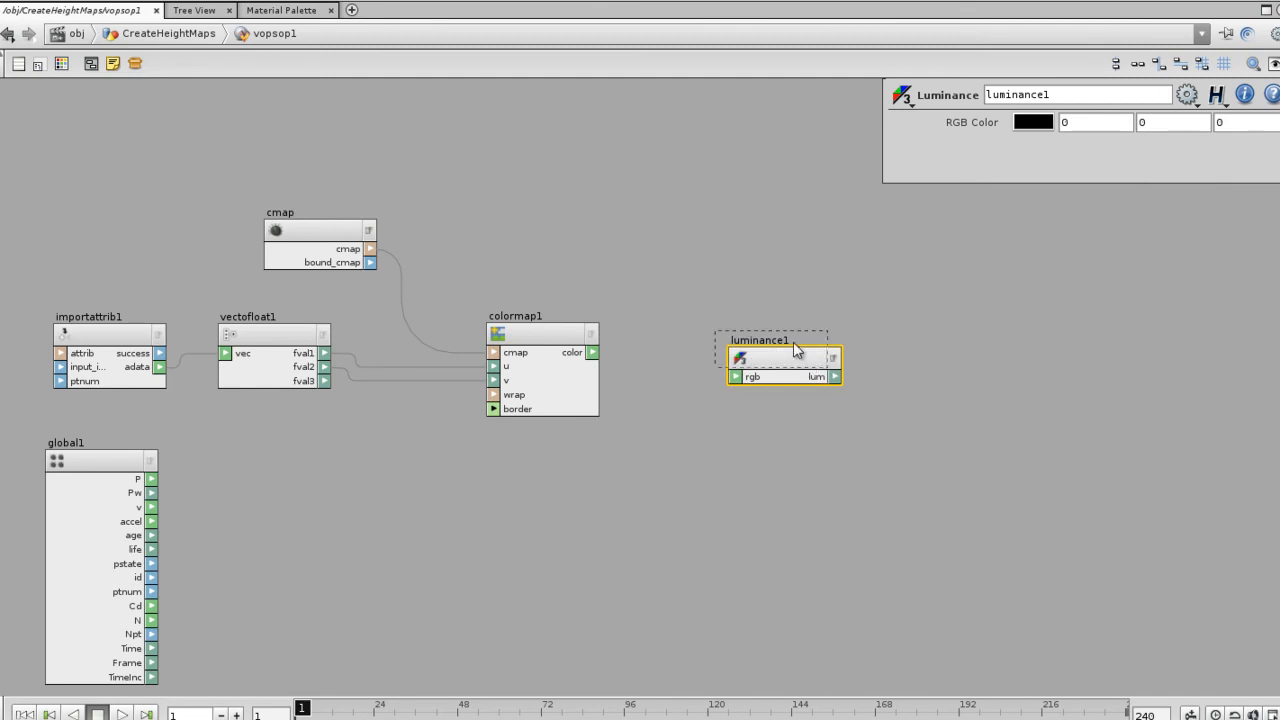
{"action": "left_click_drag", "start_coordinate": [795, 347], "coordinate": [791, 342]}
{"action": "left_click_drag", "start_coordinate": [593, 357], "coordinate": [737, 354]}
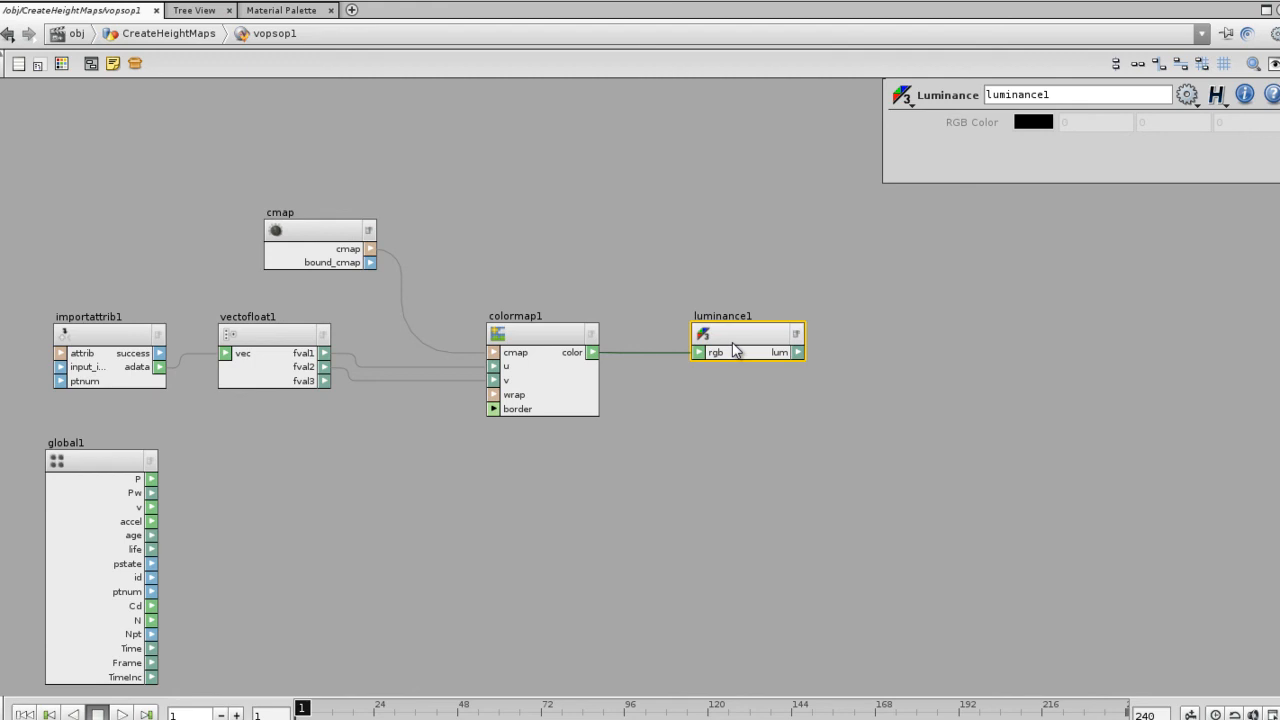
Step: Add an Add Attribute node between luminance1 and output1
{"action": "scroll", "coordinate": [913, 425], "scroll_direction": "down", "scroll_amount": 4}
{"action": "middle_click_drag", "start_coordinate": [893, 436], "coordinate": [717, 436]}
{"action": "scroll", "coordinate": [769, 434], "scroll_direction": "up", "scroll_amount": 2}
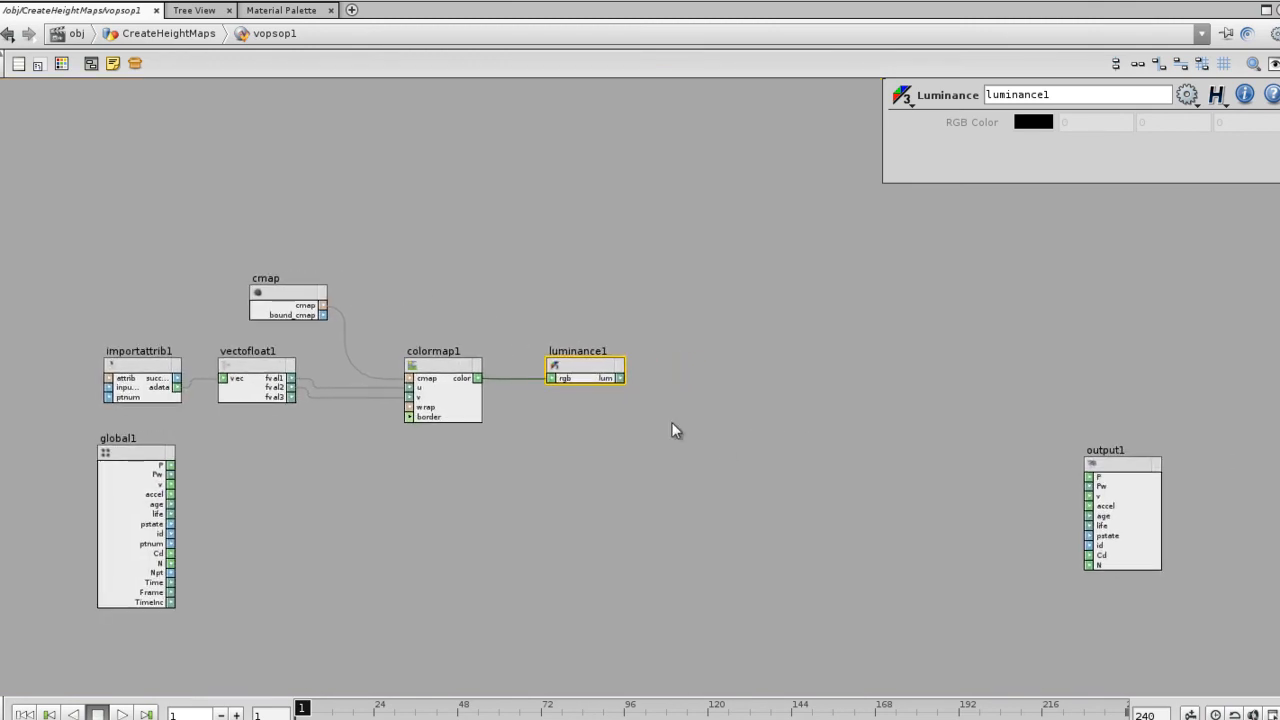
{"action": "key", "text": "Tab"}
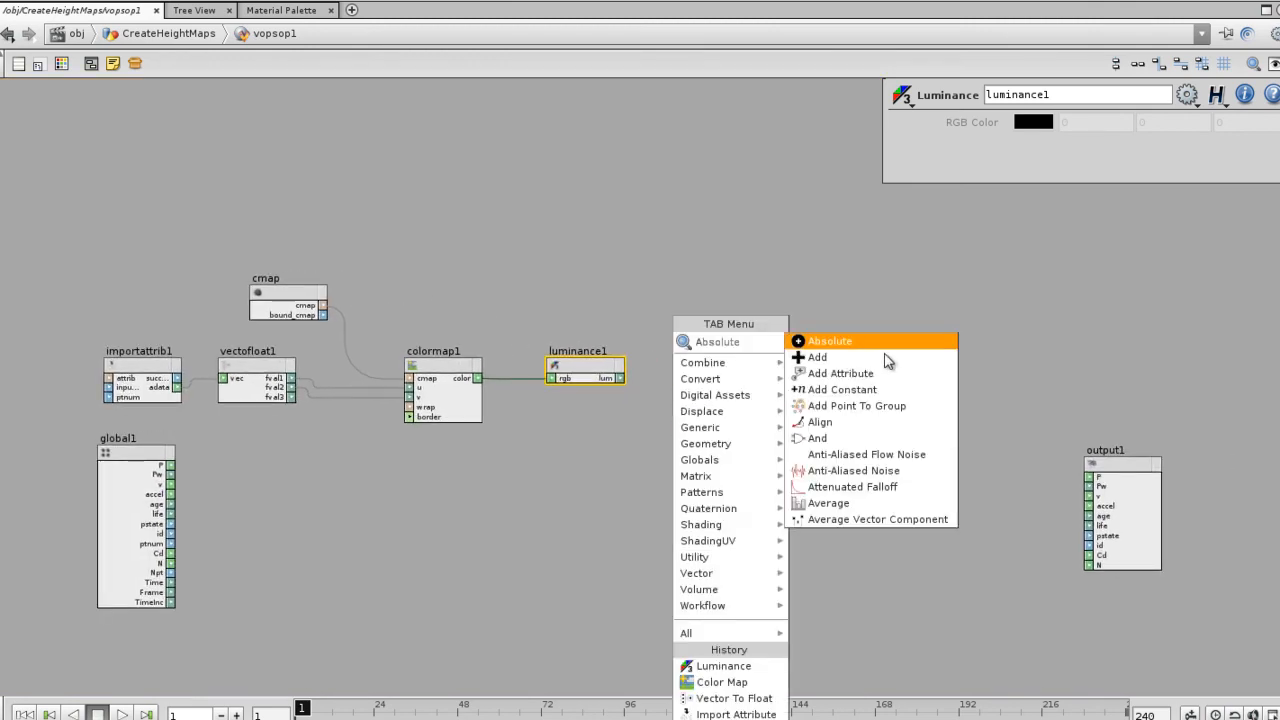
{"action": "left_click", "coordinate": [846, 378]}
{"action": "left_click", "coordinate": [798, 325]}
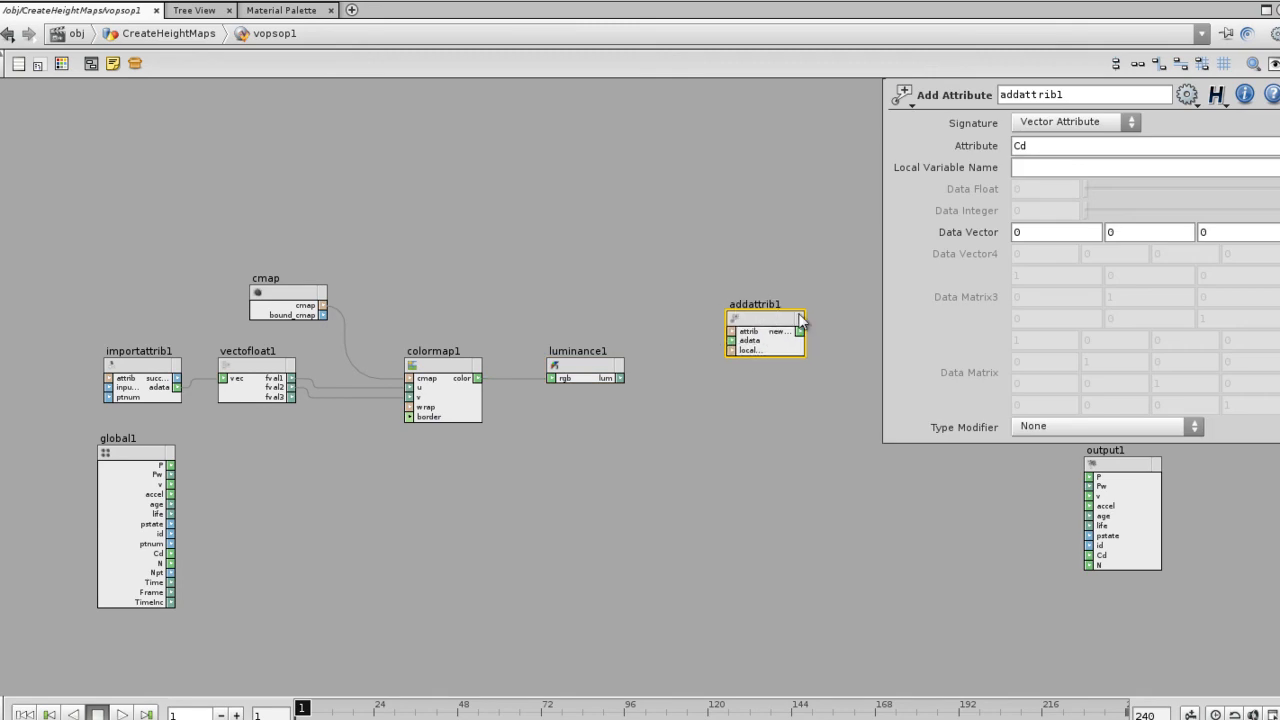
Step: Set addattrib1's Attribute to height and connect luminance1's lum output to its adata input
{"action": "left_click_drag", "start_coordinate": [1047, 145], "coordinate": [967, 148]}
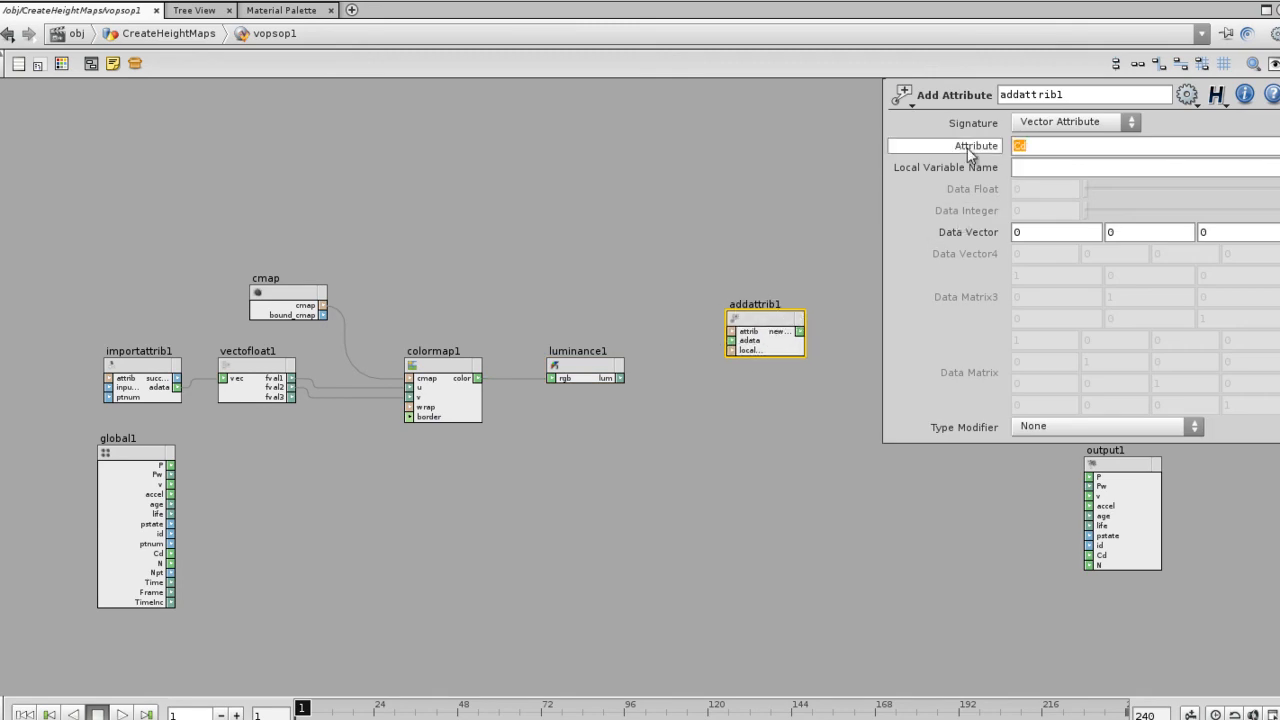
{"action": "type", "text": "height"}
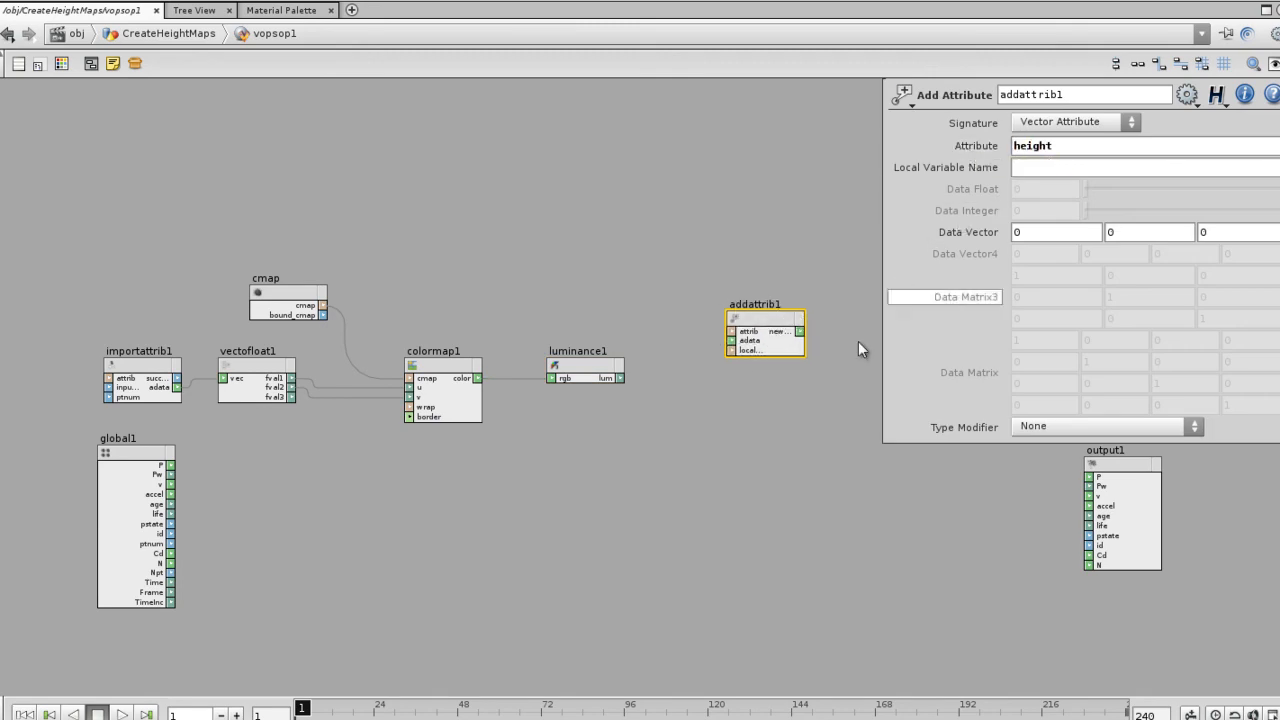
{"action": "left_click", "coordinate": [737, 345]}
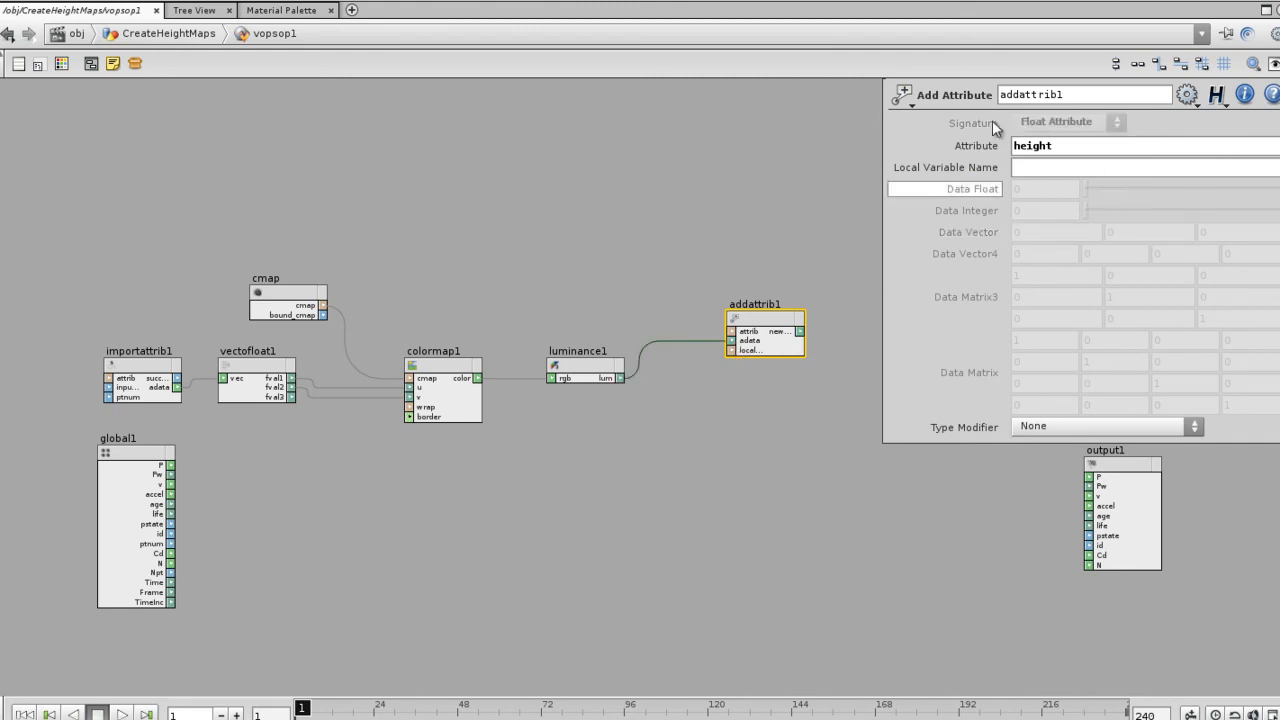
{"action": "left_click_drag", "start_coordinate": [753, 317], "coordinate": [709, 305]}
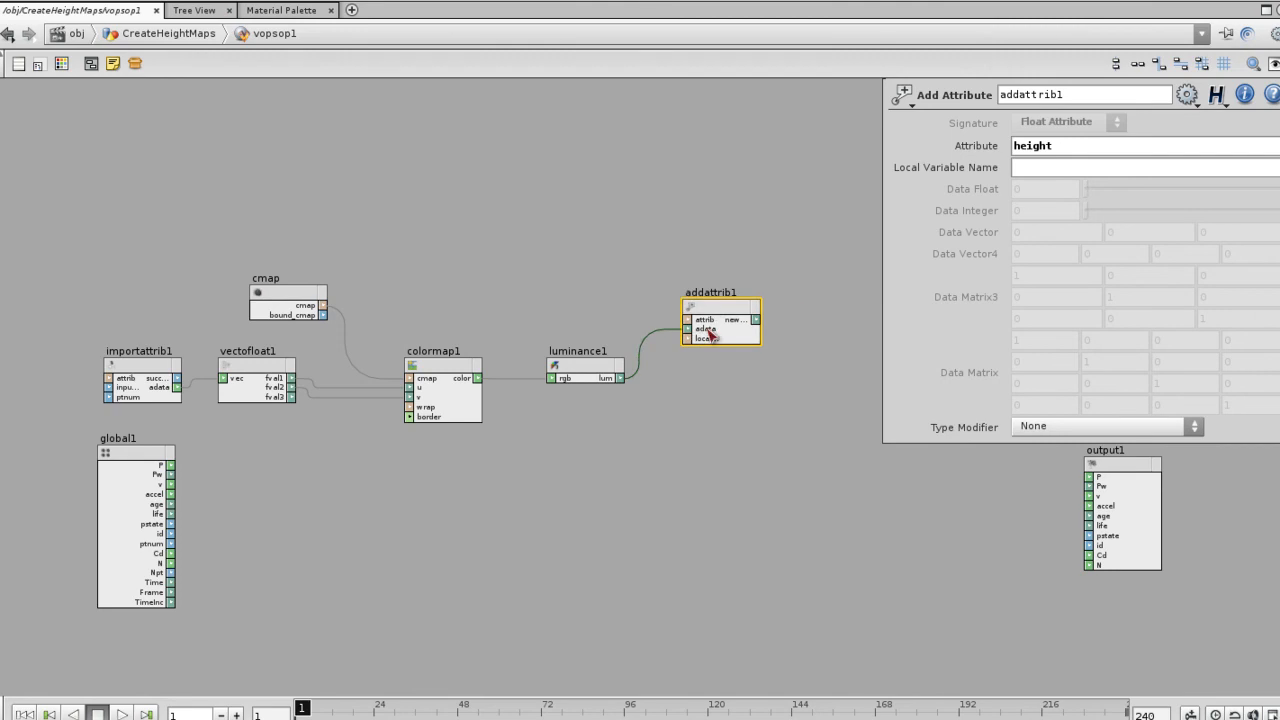
Step: Bring output1 below addattrib1, connect luminance1's lum output to its Cd input, and shift colormap1 and luminance1 down
{"action": "middle_click_drag", "start_coordinate": [730, 408], "coordinate": [554, 421]}
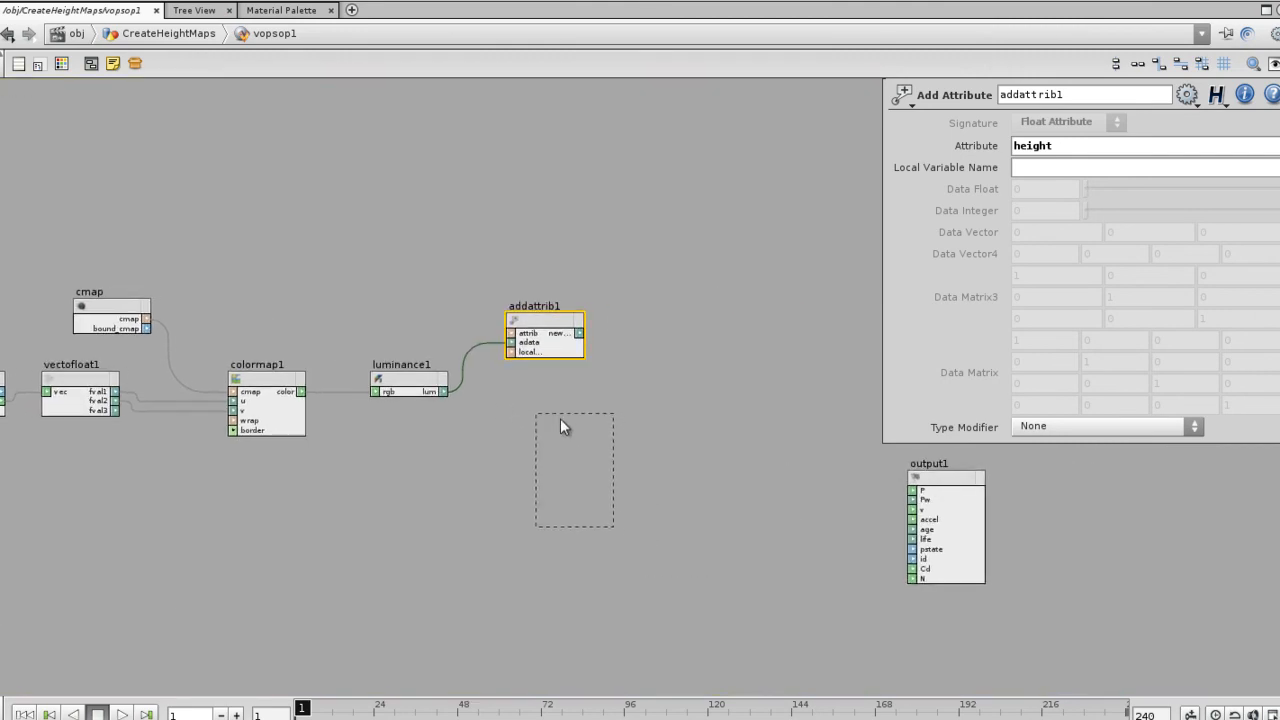
{"action": "left_click_drag", "start_coordinate": [565, 425], "coordinate": [552, 410]}
{"action": "scroll", "coordinate": [423, 470], "scroll_direction": "up", "scroll_amount": 3}
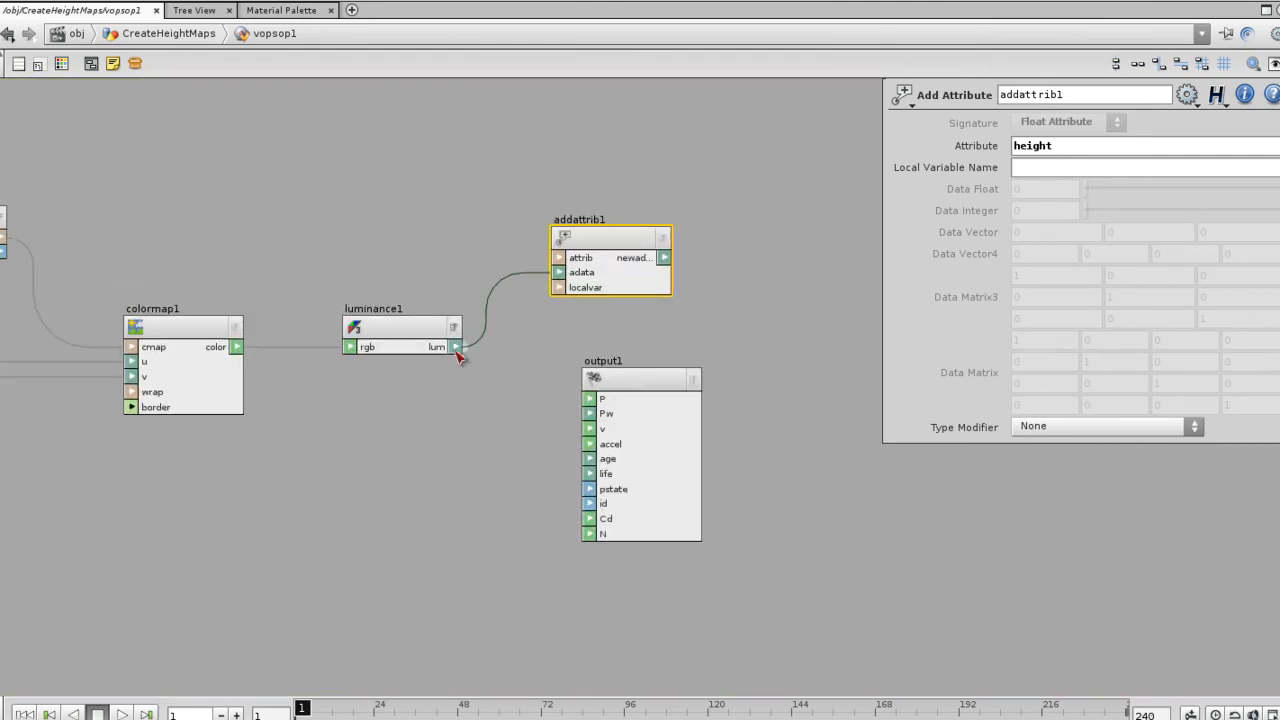
{"action": "left_click_drag", "start_coordinate": [520, 485], "coordinate": [606, 528]}
{"action": "left_click", "coordinate": [419, 343]}
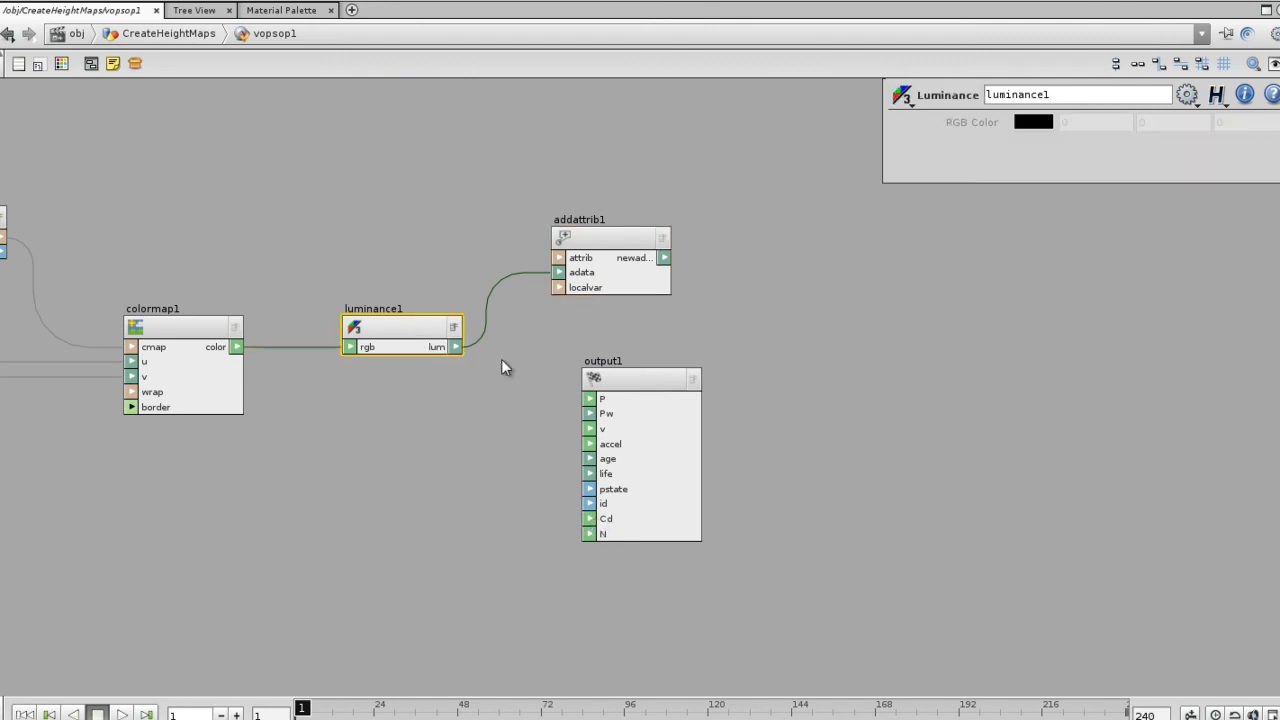
{"action": "left_click_drag", "start_coordinate": [195, 334], "coordinate": [202, 398]}
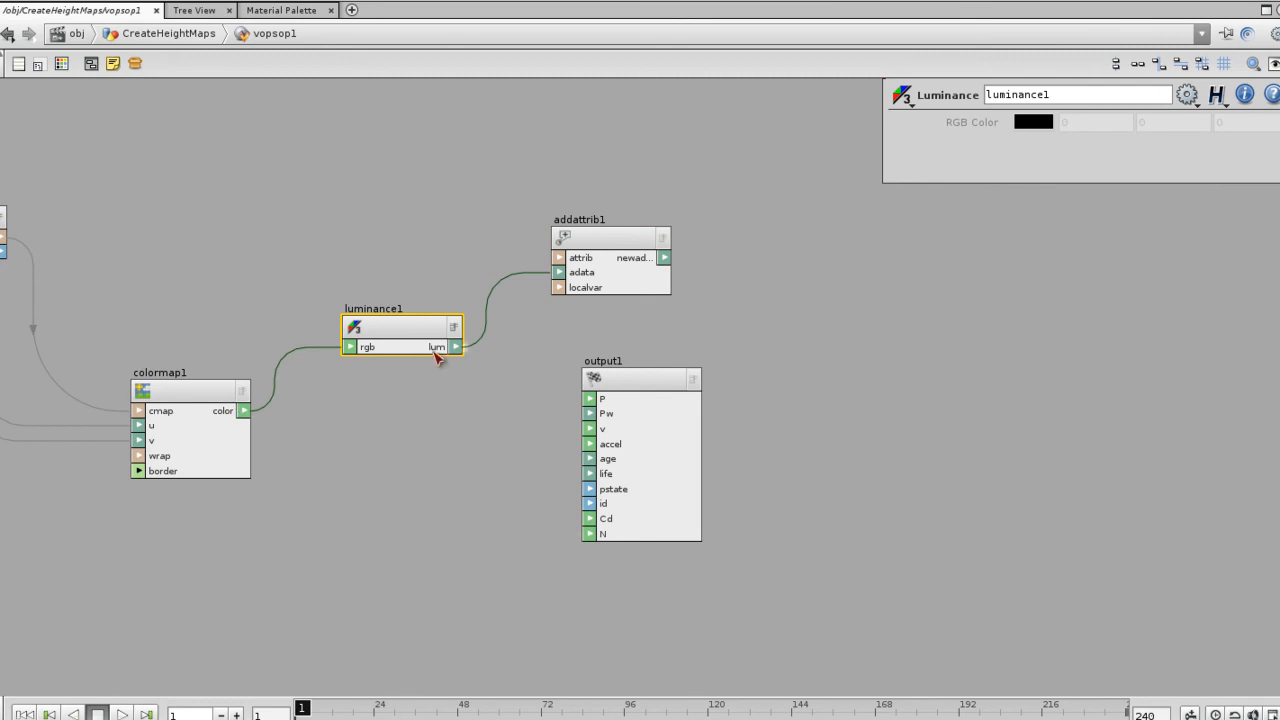
{"action": "left_click_drag", "start_coordinate": [458, 349], "coordinate": [613, 523]}
{"action": "left_click_drag", "start_coordinate": [400, 336], "coordinate": [398, 400]}
Step: Return to the CreateHeightMaps network and reposition vopsop1 slightly higher beside attribcreate1
{"action": "key", "text": "u"}
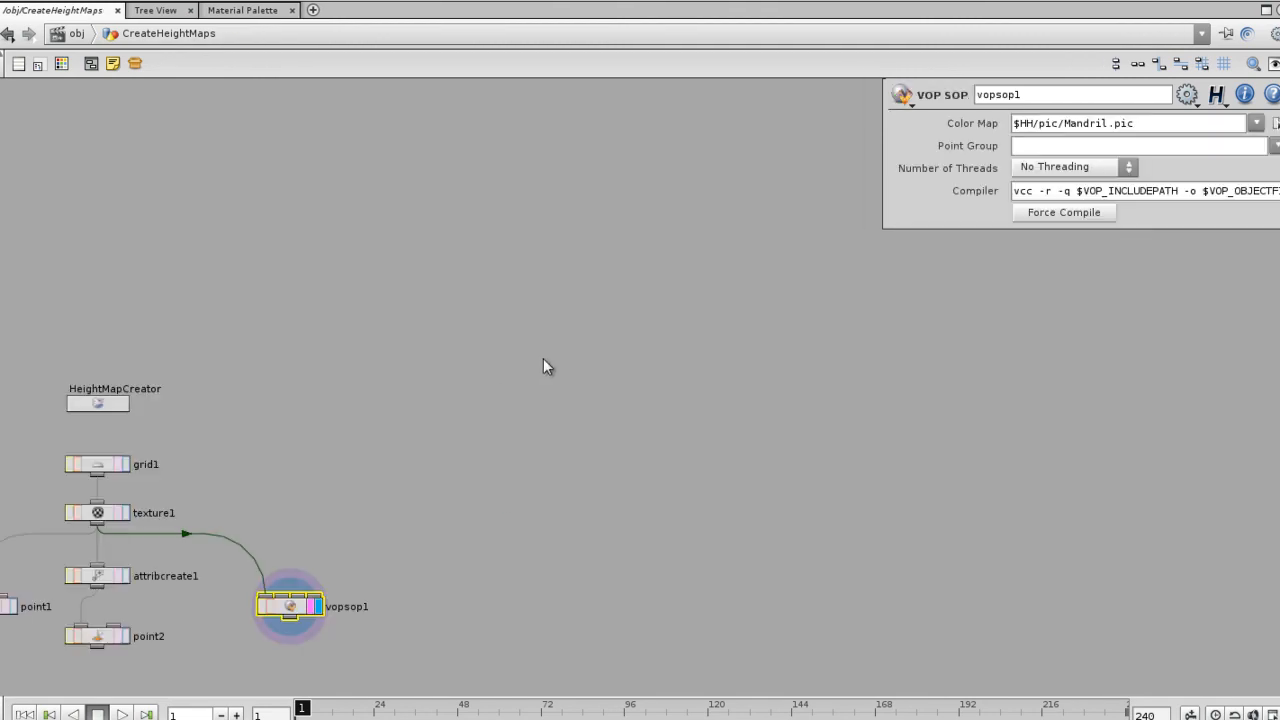
{"action": "key", "text": "h"}
{"action": "right_click_drag", "start_coordinate": [612, 333], "coordinate": [652, 343]}
{"action": "middle_click_drag", "start_coordinate": [654, 343], "coordinate": [774, 274]}
{"action": "middle_click_drag", "start_coordinate": [734, 517], "coordinate": [736, 498]}
{"action": "left_click_drag", "start_coordinate": [742, 421], "coordinate": [730, 386]}
{"action": "middle_click_drag", "start_coordinate": [729, 390], "coordinate": [853, 459]}
{"action": "scroll", "coordinate": [853, 459], "scroll_direction": "down", "scroll_amount": 1}
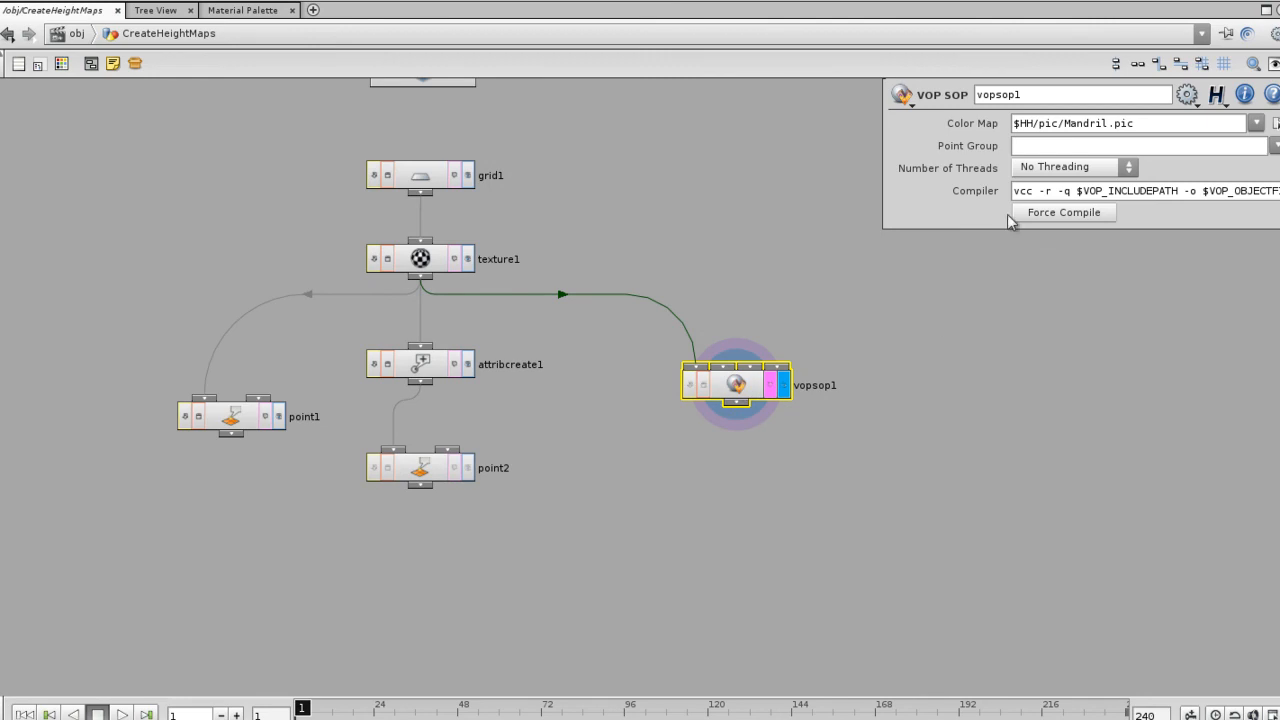
Step: Restore the multi-pane layout and view the grid colored by vopsop1 in the scene view
{"action": "key", "text": "ctrl+b"}
{"action": "key", "text": "Escape"}
{"action": "left_click_drag", "start_coordinate": [686, 429], "coordinate": [534, 452]}
{"action": "key", "text": "s"}
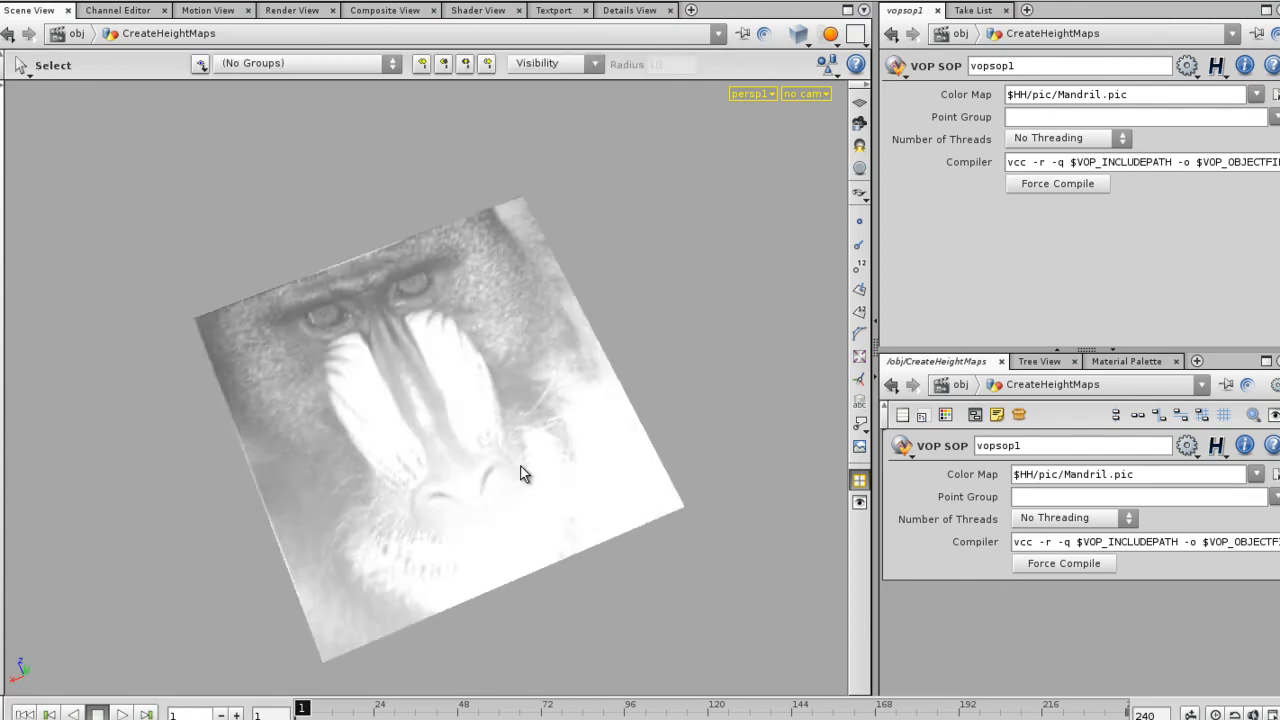
Step: Turn off Specular Highlights in the viewport's display options
{"action": "key", "text": "d"}
{"action": "left_click", "coordinate": [622, 178]}
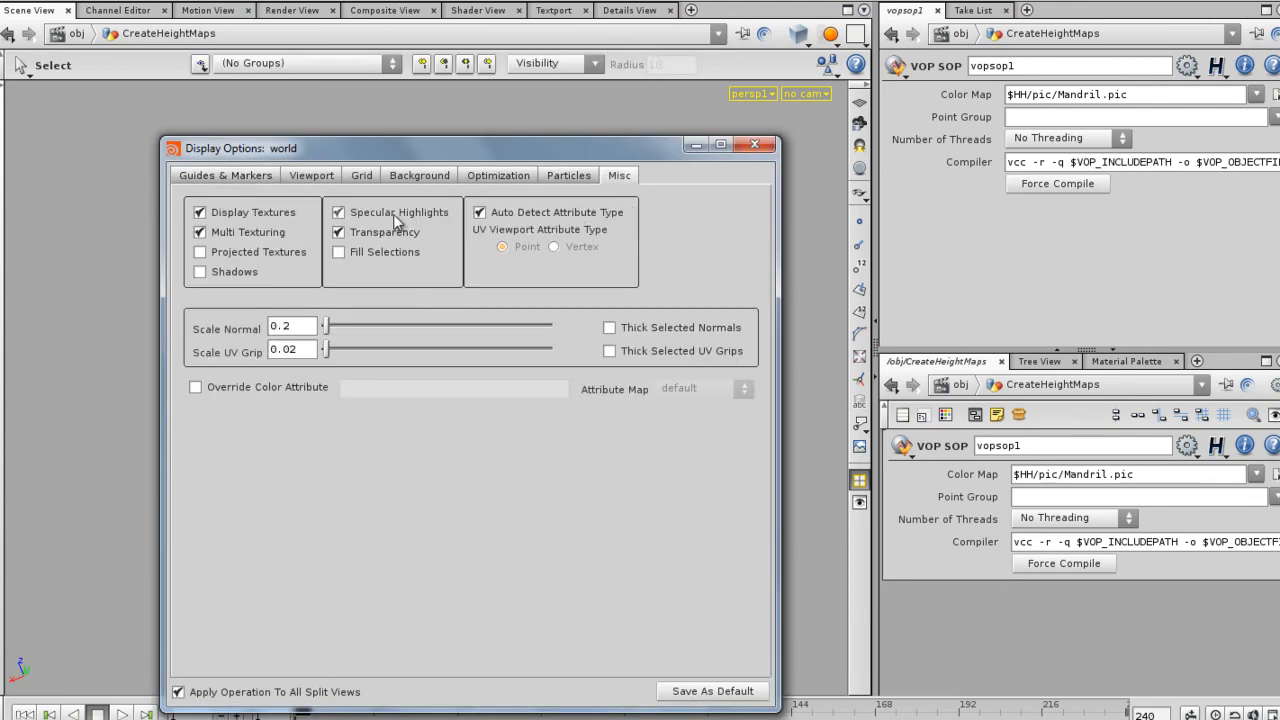
{"action": "key", "text": "Escape"}
Step: Examine the grayscale Mandril image on the grid from different angles and closer up
{"action": "left_click_drag", "start_coordinate": [418, 480], "coordinate": [448, 508], "text": "alt"}
{"action": "right_click_drag", "start_coordinate": [448, 508], "coordinate": [545, 570]}
{"action": "left_click_drag", "start_coordinate": [545, 570], "coordinate": [523, 580]}
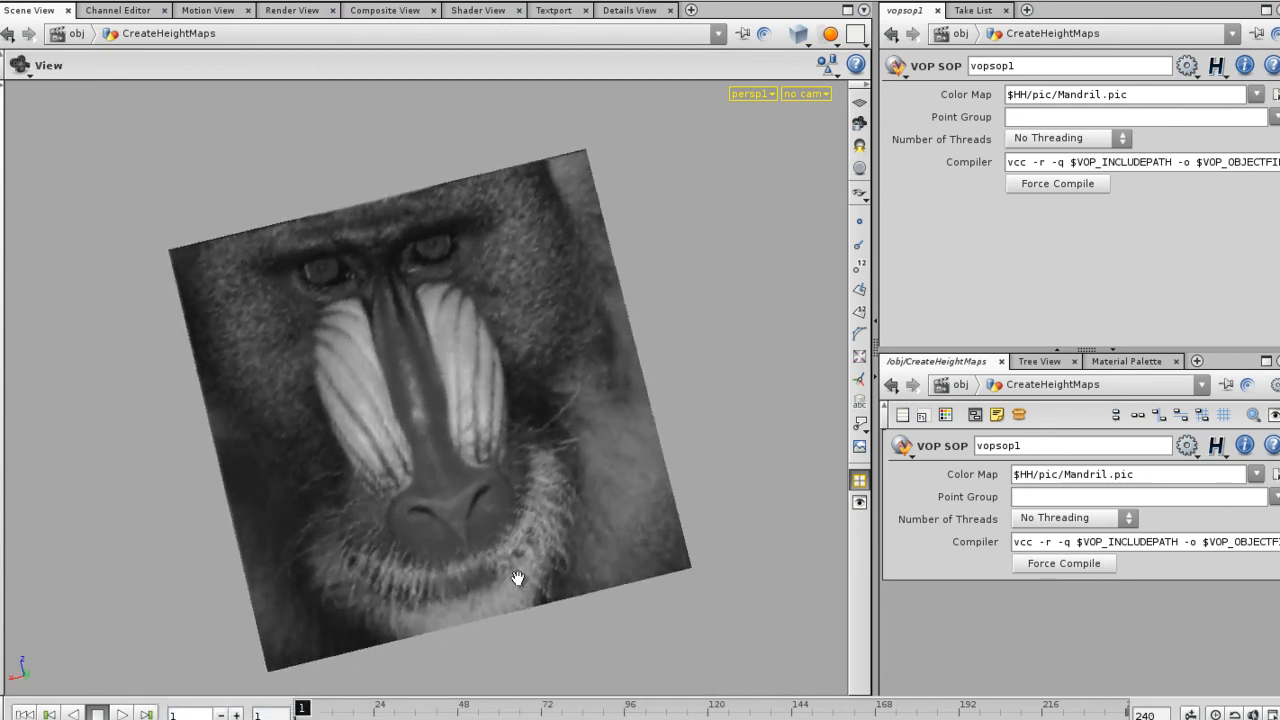
{"action": "middle_click_drag", "start_coordinate": [455, 507], "coordinate": [469, 471]}
{"action": "right_click_drag", "start_coordinate": [469, 471], "coordinate": [500, 463]}
{"action": "left_click_drag", "start_coordinate": [500, 463], "coordinate": [572, 475]}
{"action": "key", "text": "s"}
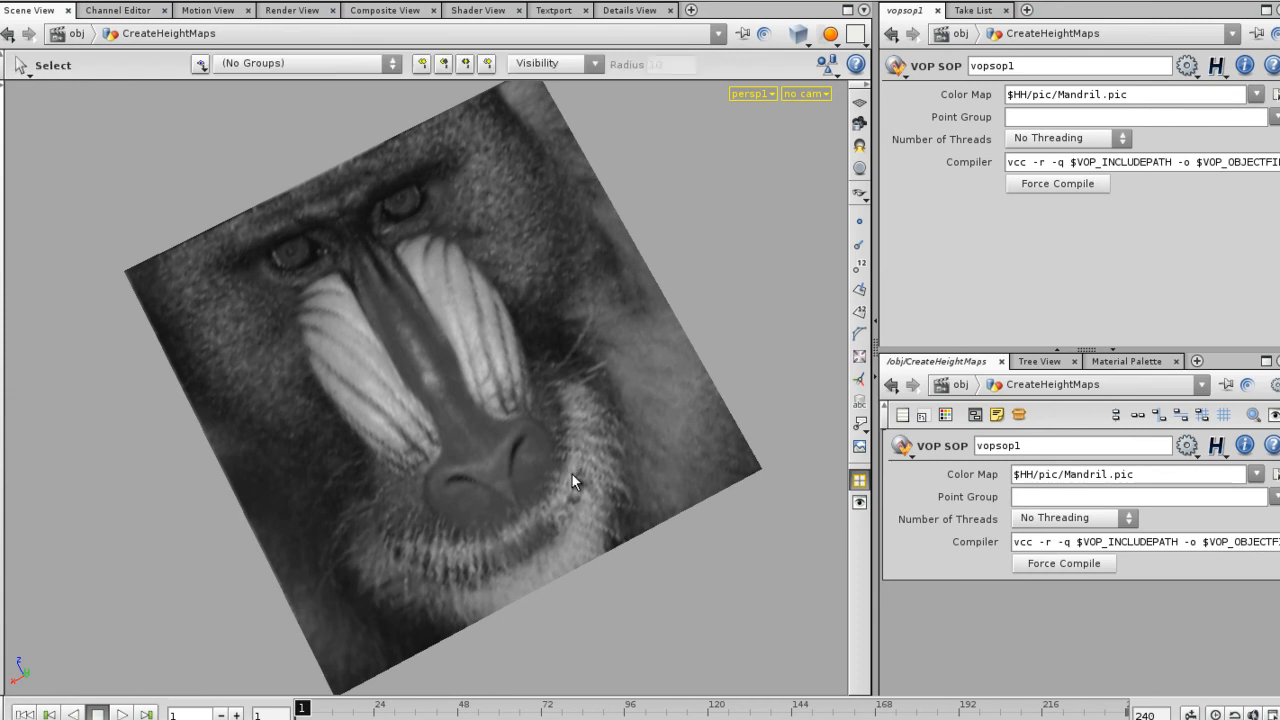
Step: Hide the parameter overlay in the network pane and close the floating Parameters window
{"action": "key", "text": "p"}
{"action": "key", "text": "p"}
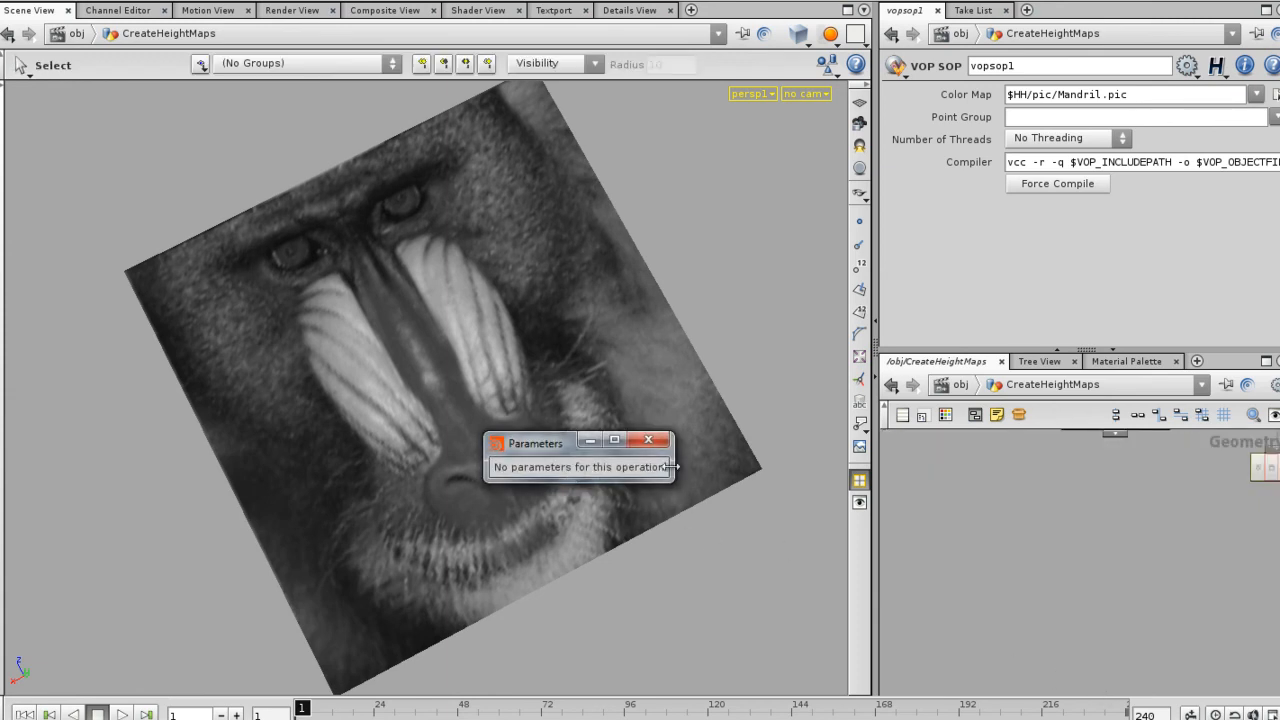
{"action": "left_click", "coordinate": [648, 440]}
{"action": "key", "text": "Escape"}
Step: Examine the Mandril grid from a lower angle and check the parameters of the HeightMapCreator and vopsop1 nodes
{"action": "left_click_drag", "start_coordinate": [423, 446], "coordinate": [445, 407]}
{"action": "key", "text": "s"}
{"action": "middle_click_drag", "start_coordinate": [1146, 522], "coordinate": [895, 607]}
{"action": "middle_click_drag", "start_coordinate": [1200, 550], "coordinate": [1046, 586]}
{"action": "right_click_drag", "start_coordinate": [1046, 586], "coordinate": [1028, 593]}
{"action": "middle_click_drag", "start_coordinate": [1028, 593], "coordinate": [1044, 637]}
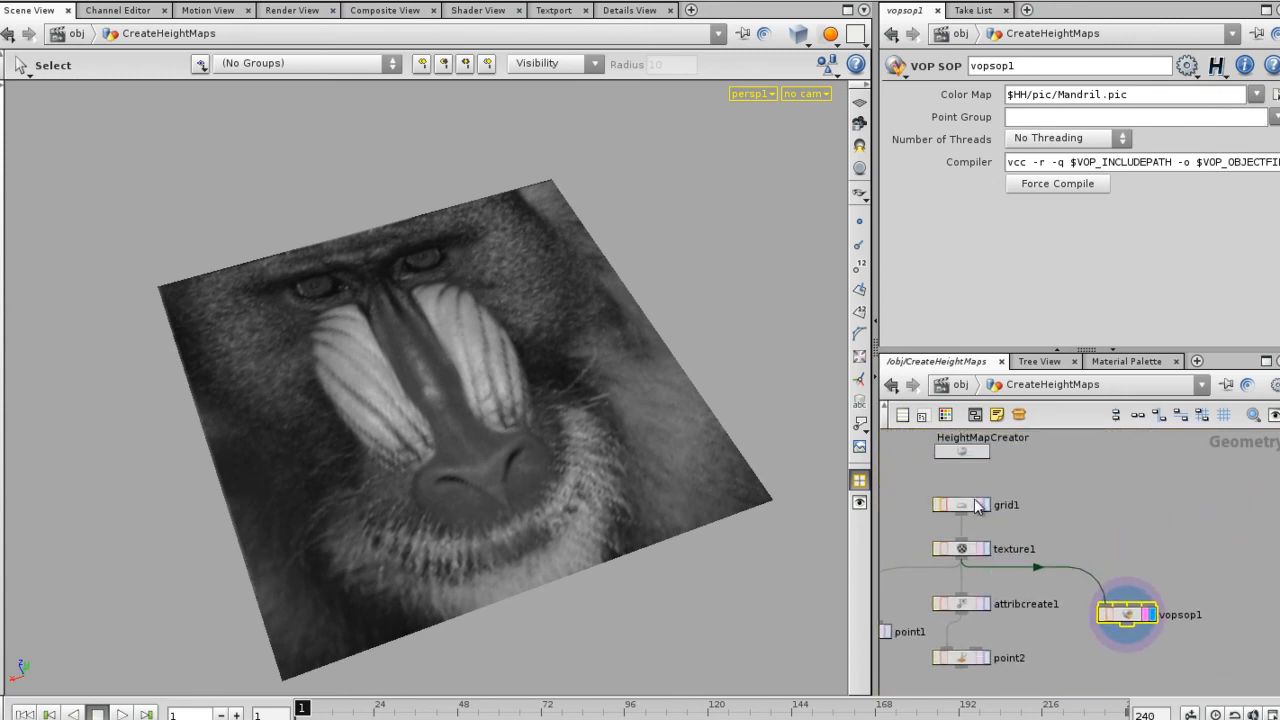
{"action": "left_click", "coordinate": [963, 451]}
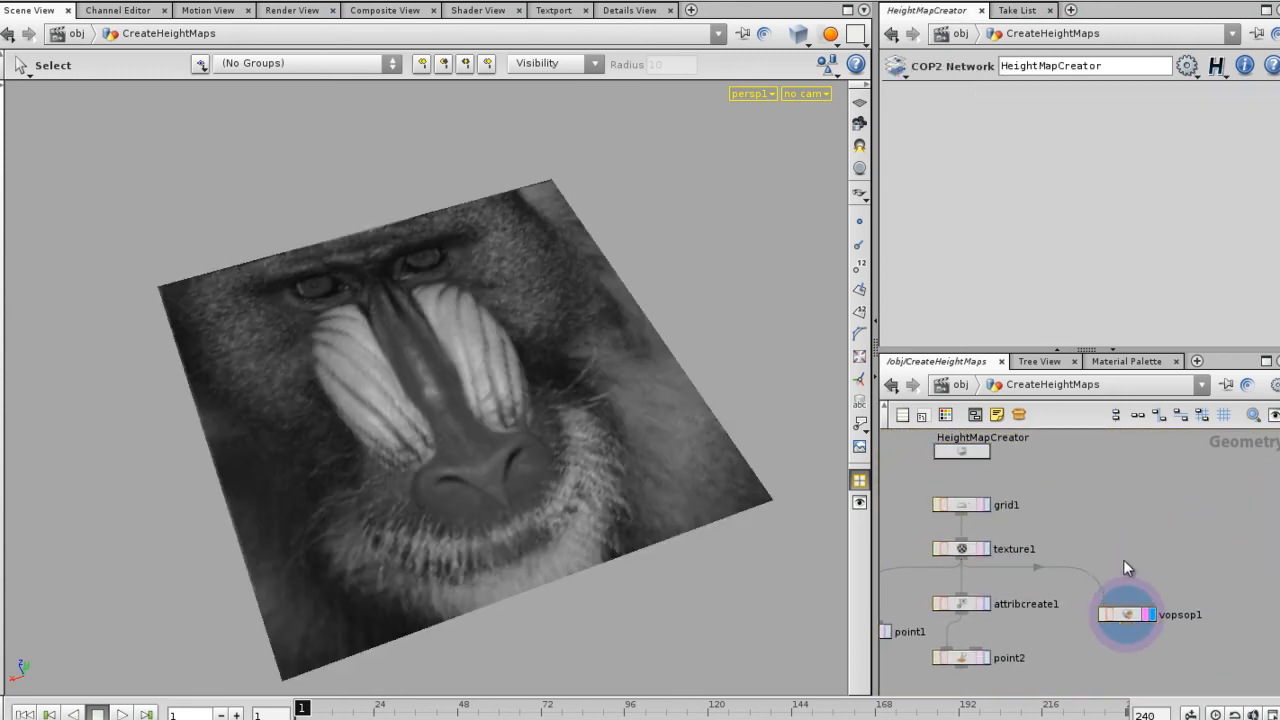
{"action": "left_click", "coordinate": [1127, 612]}
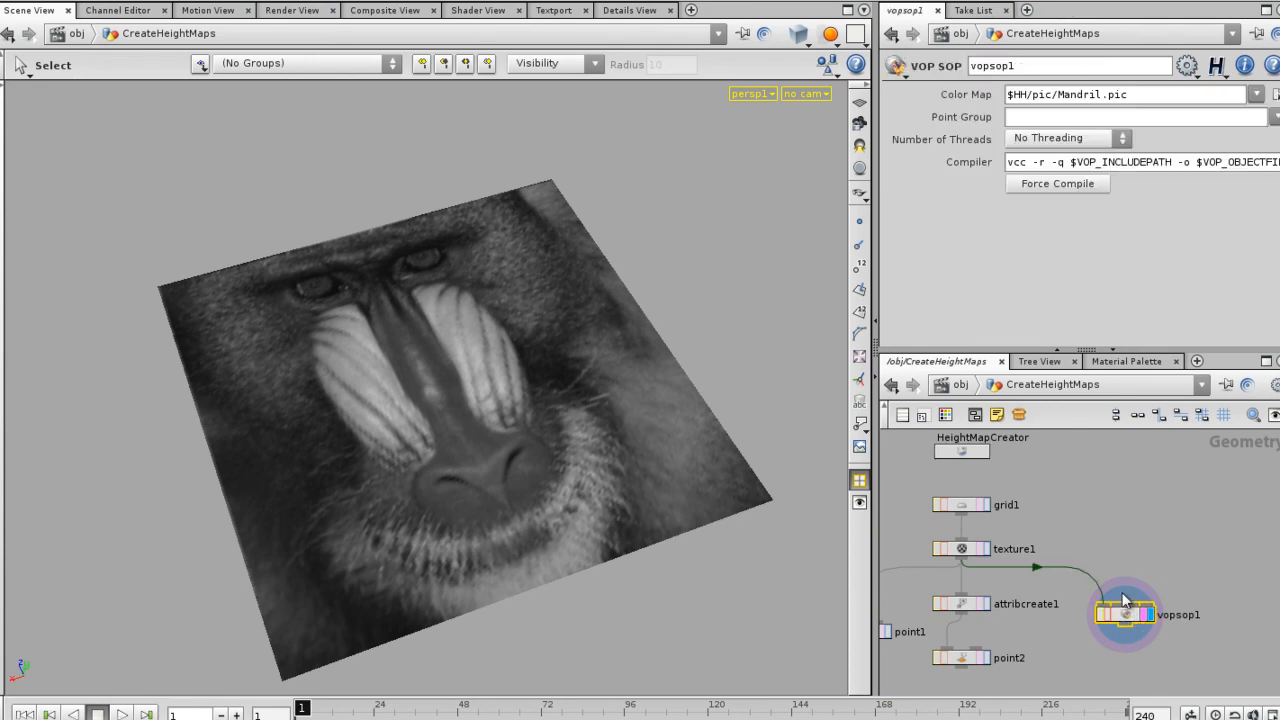
{"action": "middle_click_drag", "start_coordinate": [1073, 545], "coordinate": [1214, 500]}
Step: Open point1's Position Y expression in the expression editor and select the path op:/obj/CreateHeightMaps/HeightMapCreator/ExportHeightMap inside the quotes
{"action": "left_click", "coordinate": [1007, 590]}
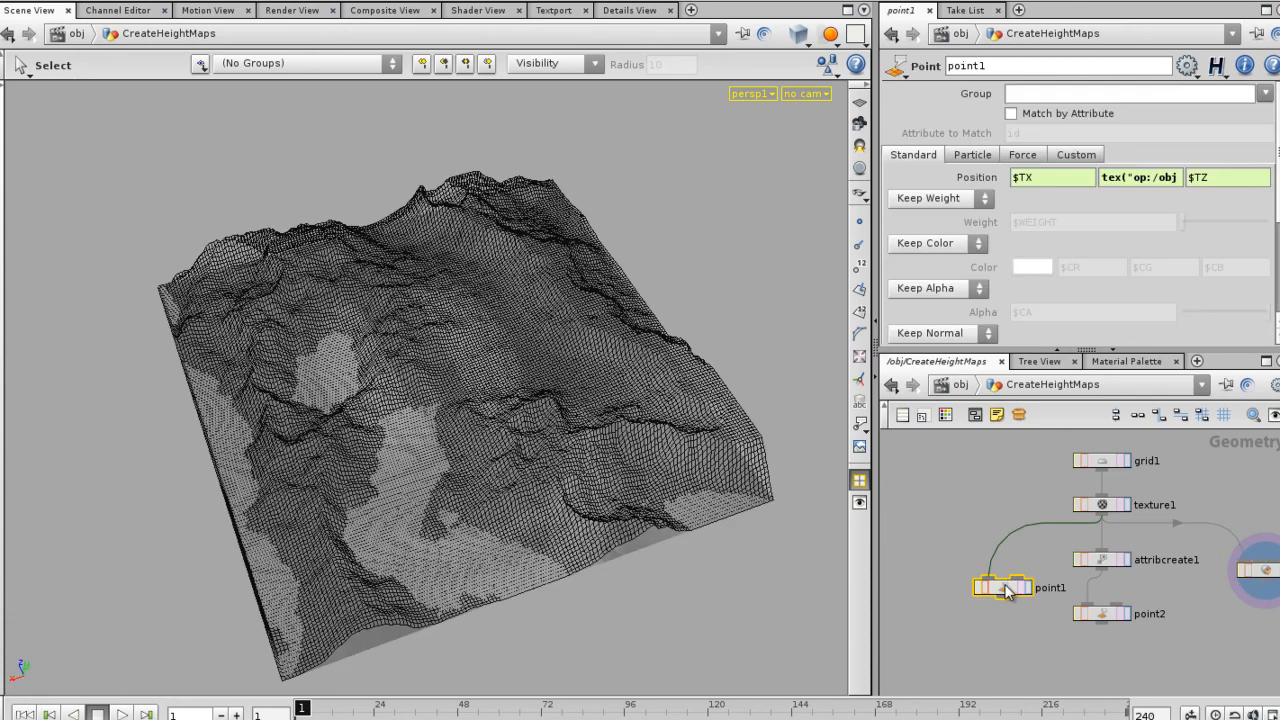
{"action": "left_click", "coordinate": [1138, 178]}
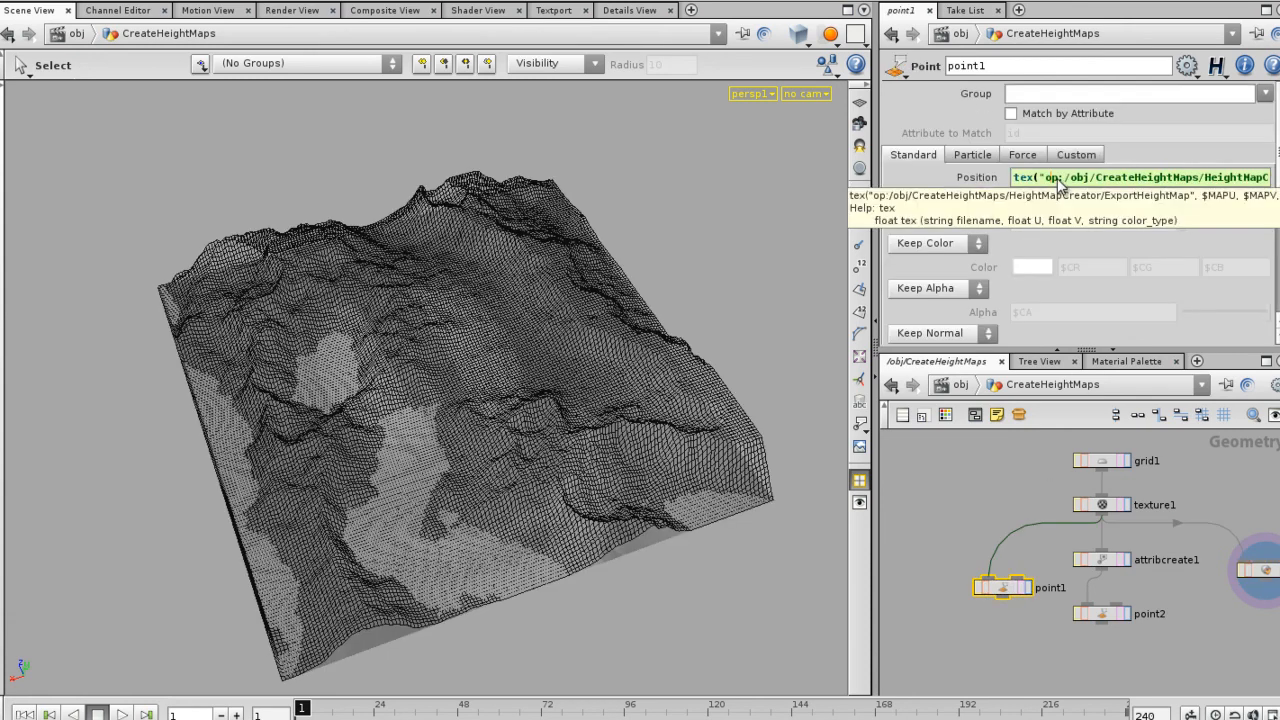
{"action": "key", "text": "alt+e"}
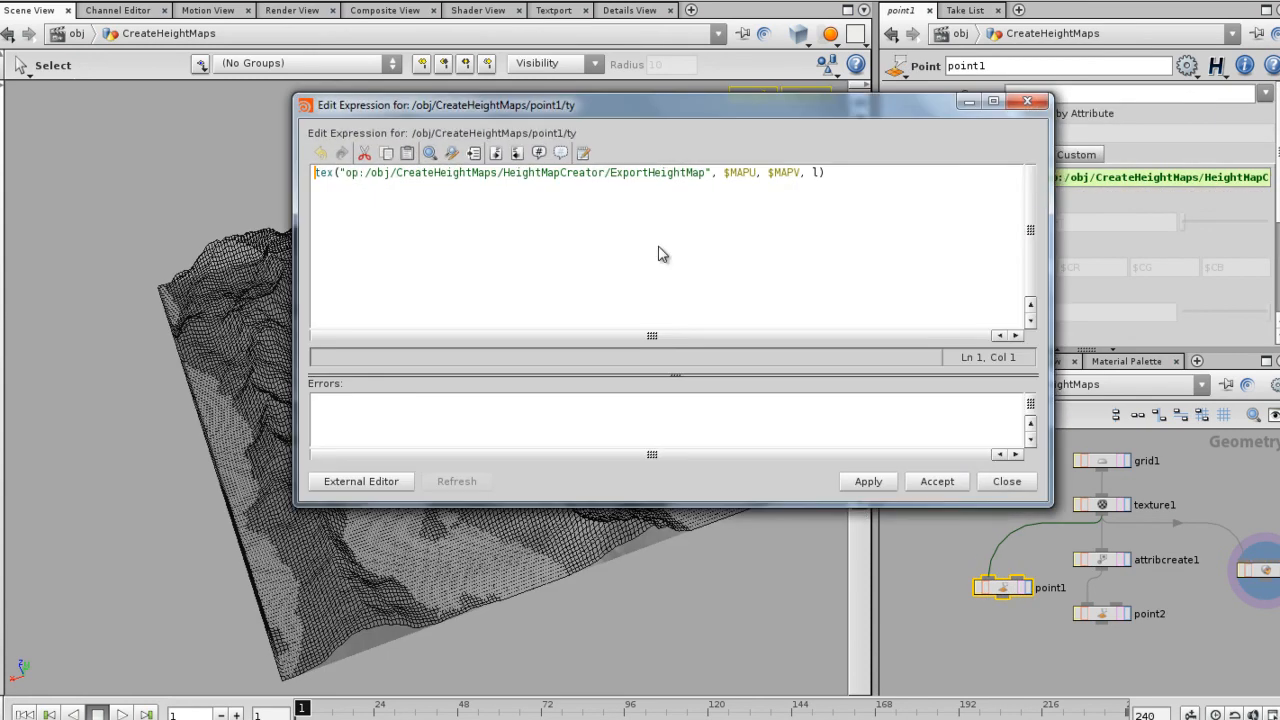
{"action": "double_click", "coordinate": [350, 174]}
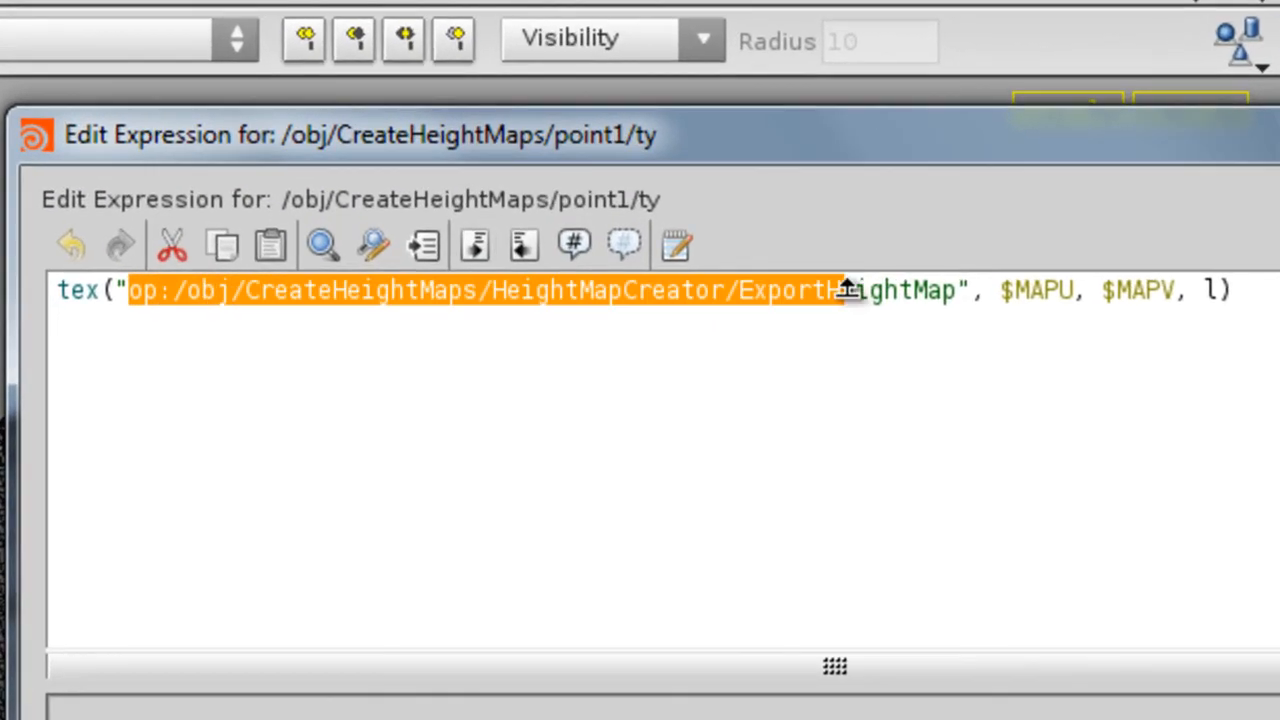